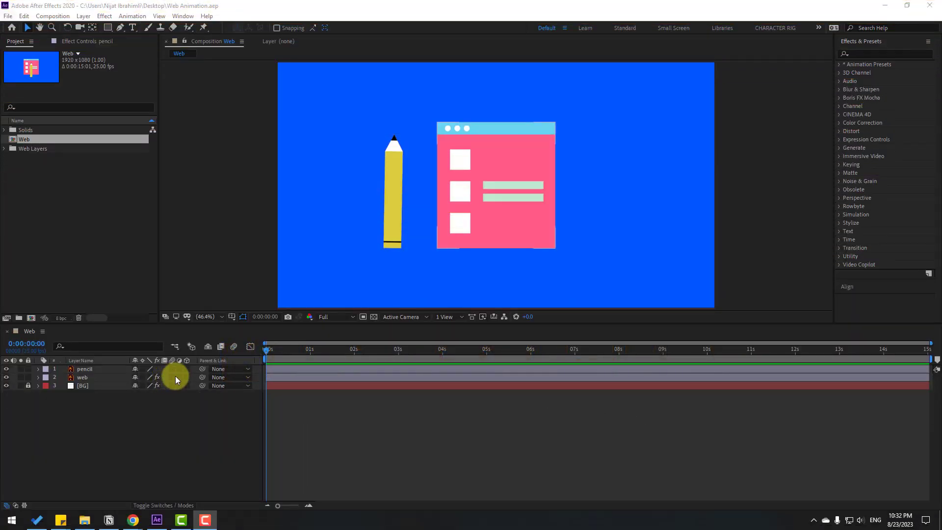
- Move the web layer straight down out of the frame to position 960, 1366 and display the Title/Action Safe guides
click(83, 378)
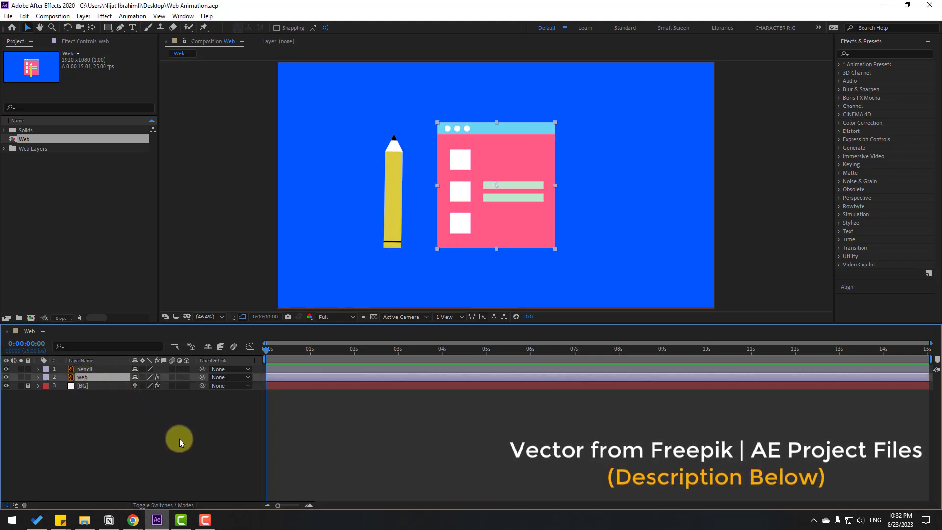
key(p)
drag(155, 386, 564, 385)
click(231, 320)
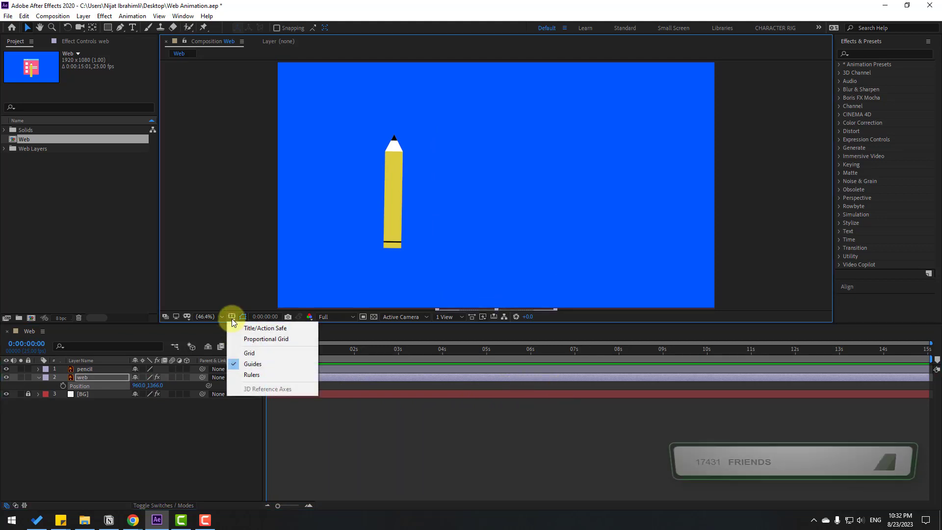
click(269, 331)
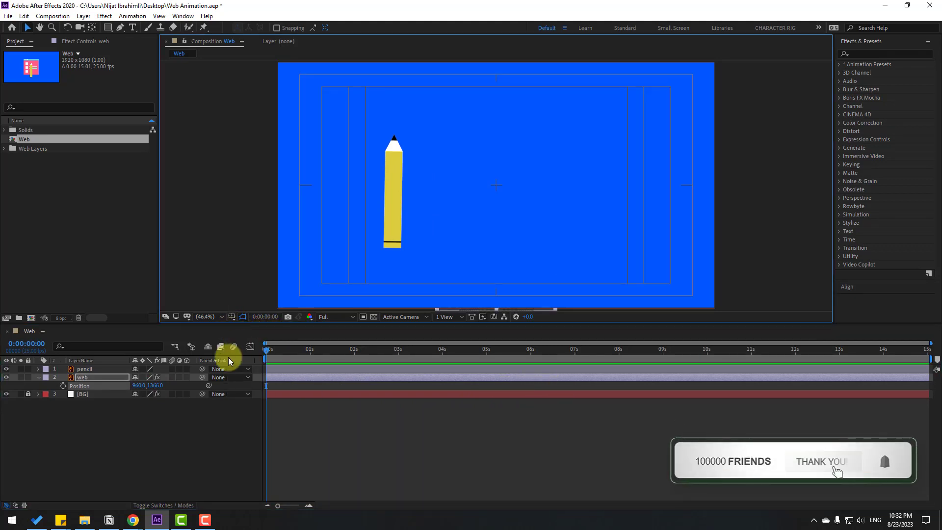
- Keyframe the web layer's Position at 0:00, with Y at 332 at 0:10 and 649 at 0:20
click(63, 385)
key(shift+Page_Down)
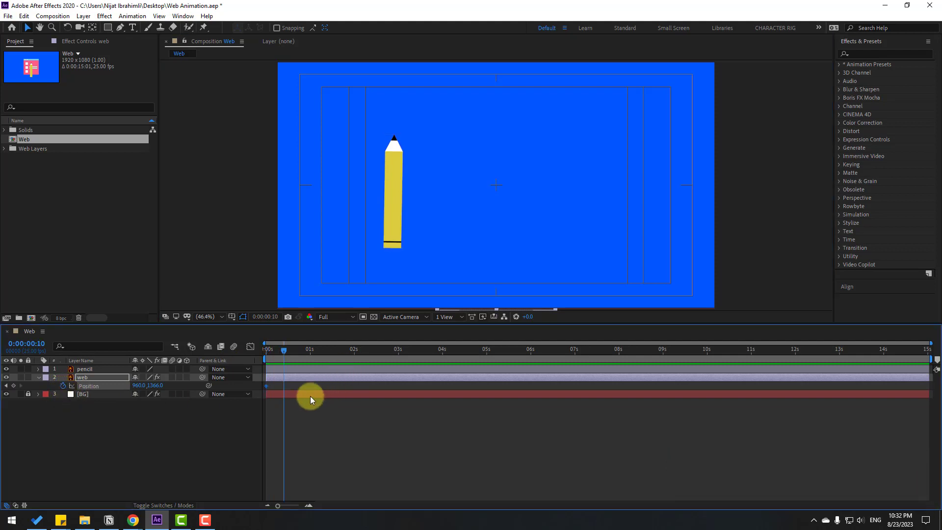
drag(164, 387, 19, 381)
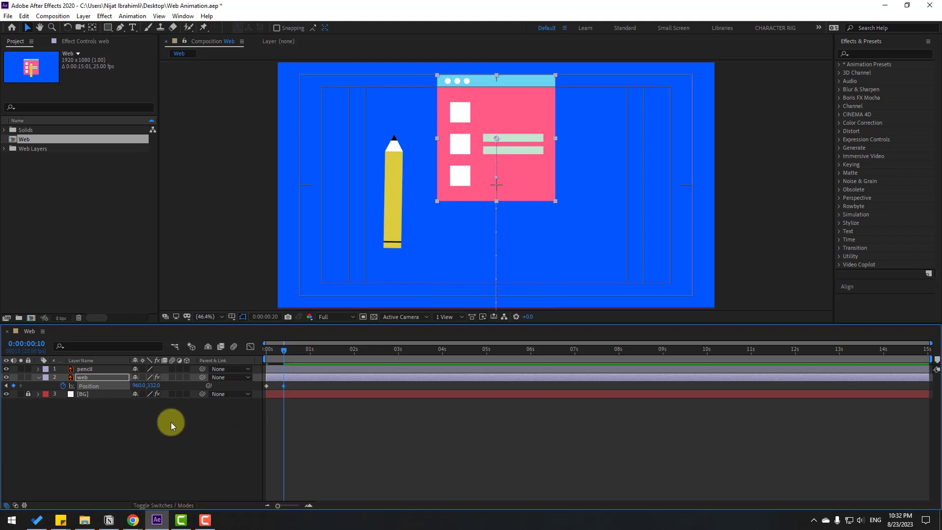
key(shift+Page_Down)
drag(152, 387, 303, 392)
- Continue the web layer's bounce with Position keyframes at about Y 461 at 1:05 and Y 573 at 1:15
key(shift+Page_Down)
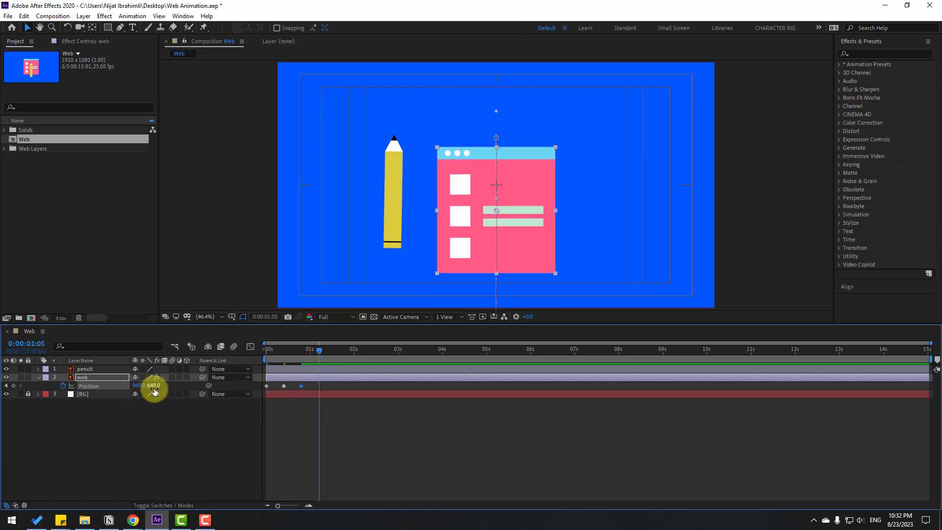
drag(153, 385, 68, 386)
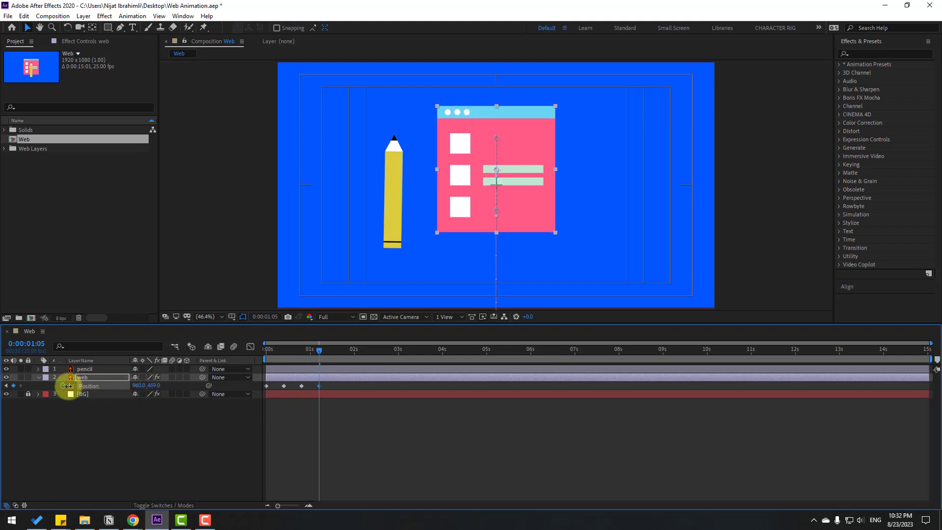
drag(149, 386, 219, 395)
key(shift+Page_Down)
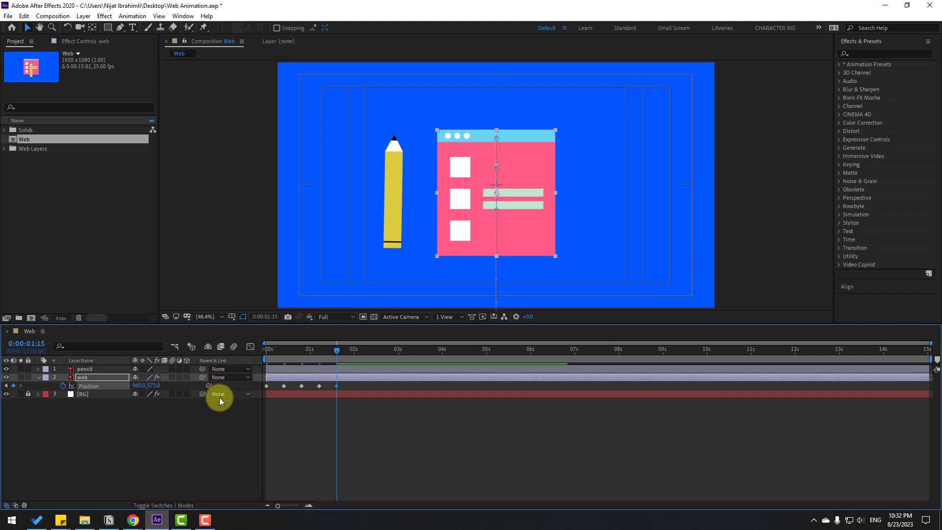
- Settle the web layer's bounce with Position keyframes at Y 515 at 2:00 and Y 540 at 2:10
key(shift+Page_Down)
drag(153, 385, 125, 385)
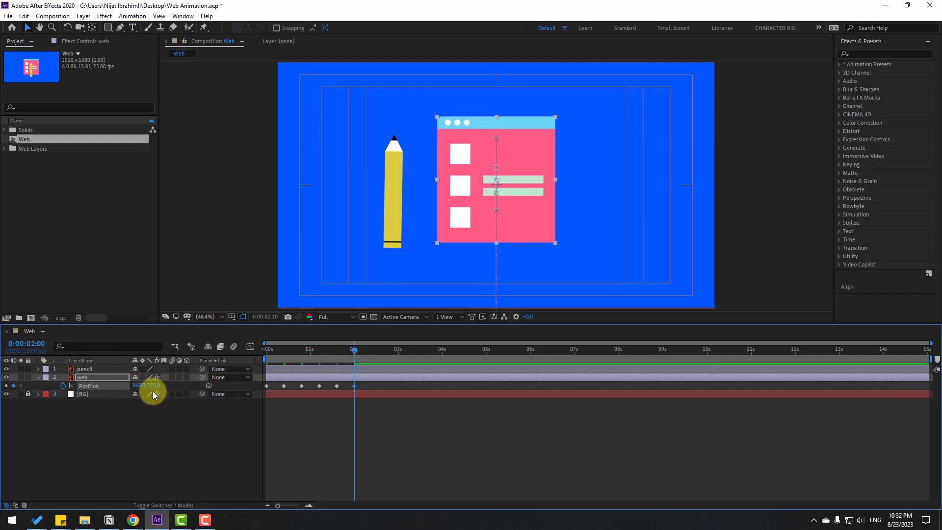
key(shift+Page_Down)
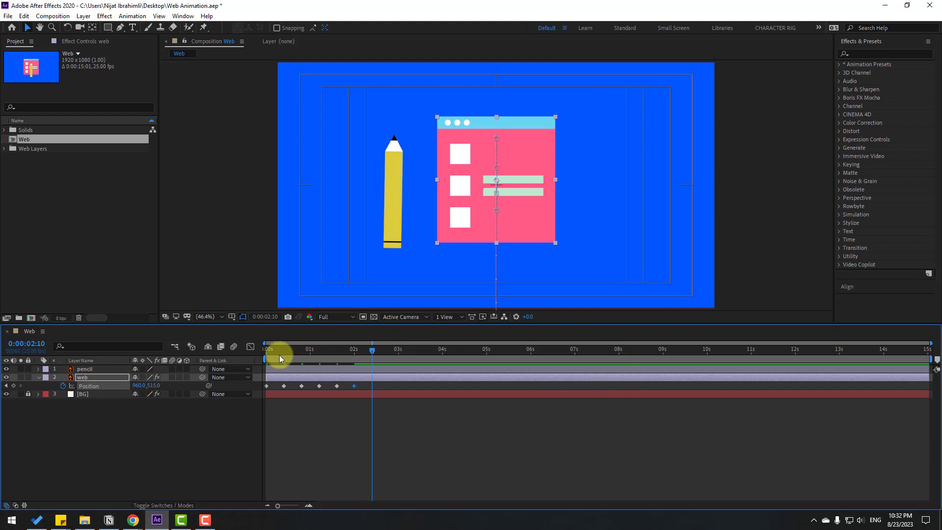
drag(151, 384, 164, 385)
- Apply Easy Ease to all of the web layer's Position keyframes and preview the animation
drag(384, 387, 261, 389)
right_click(266, 387)
mouse_move(338, 380)
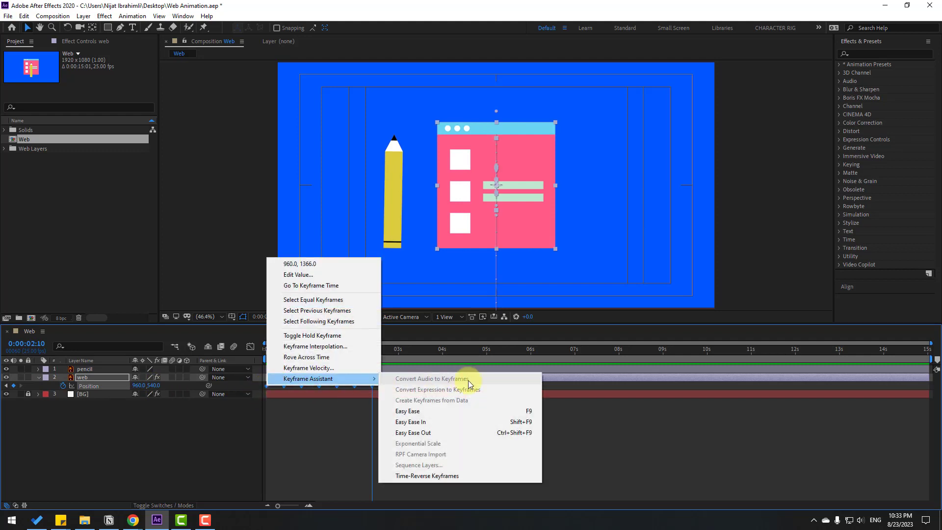
click(438, 411)
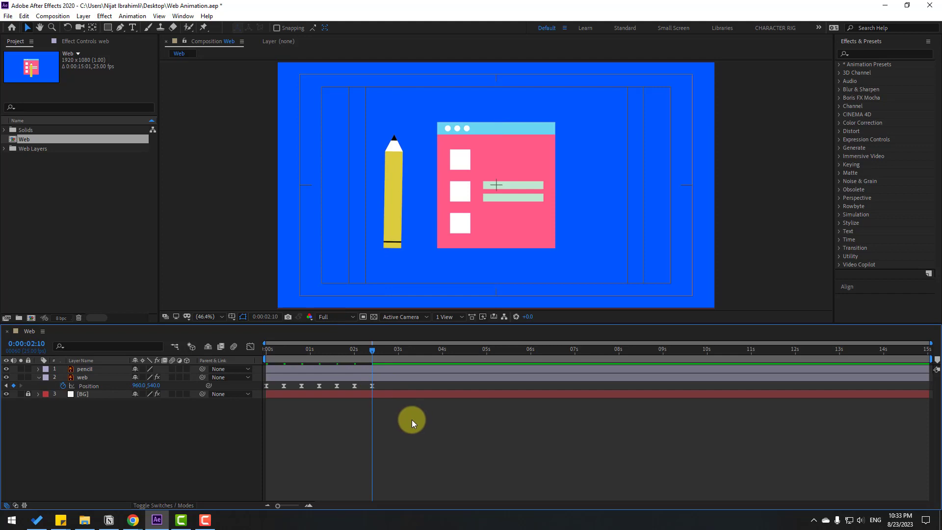
key(space)
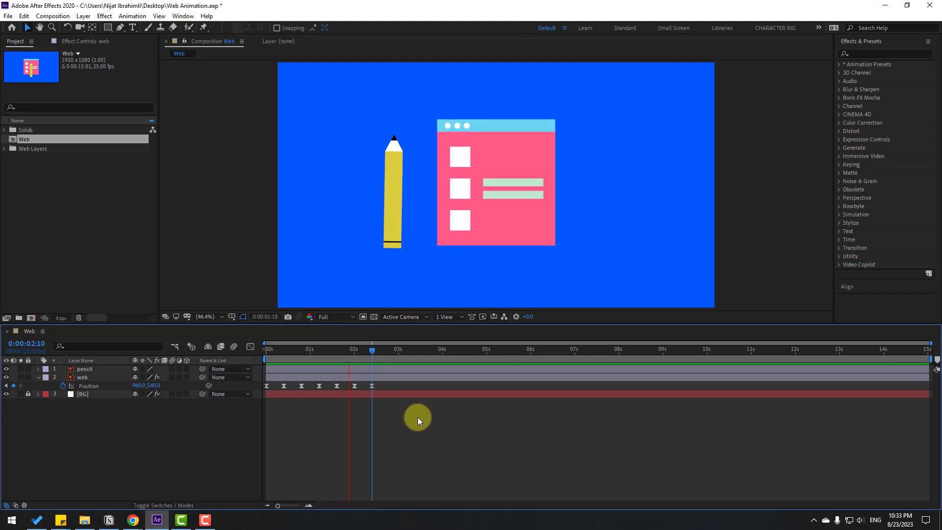
key(space)
- Set the spatial interpolation of all the web layer's Position keyframes to Linear and preview the motion
drag(388, 390, 252, 395)
right_click(372, 387)
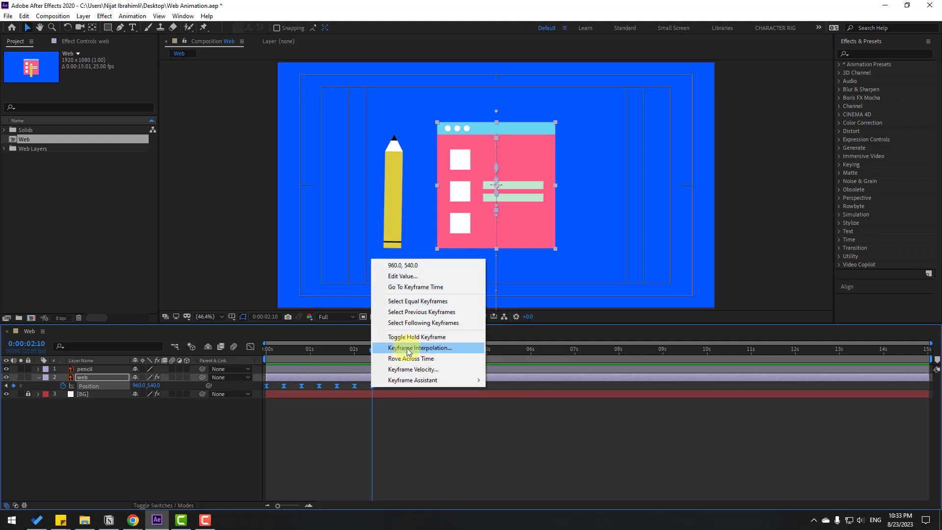
click(443, 349)
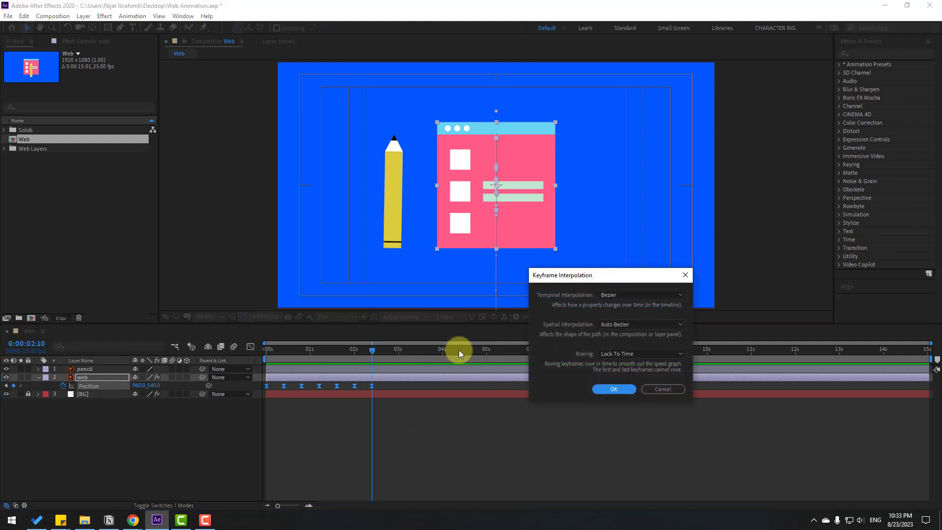
click(607, 329)
click(621, 348)
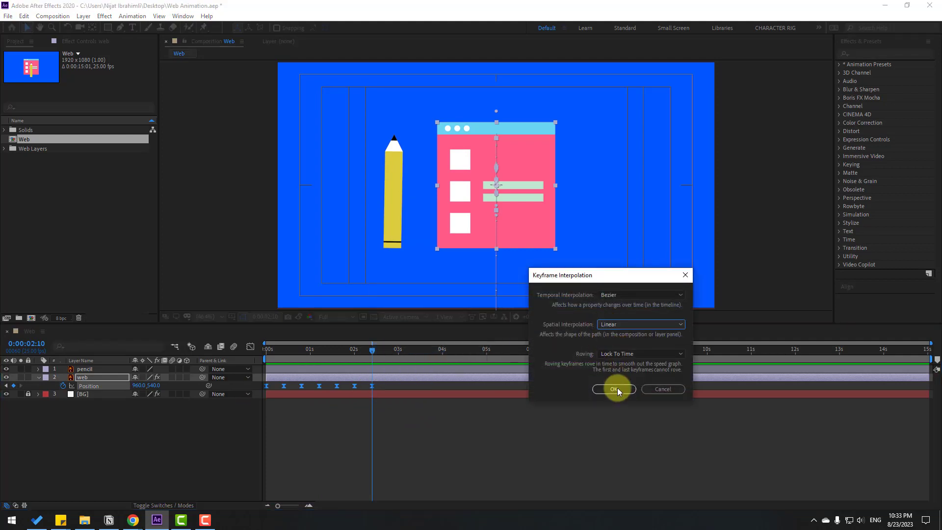
click(614, 389)
key(space)
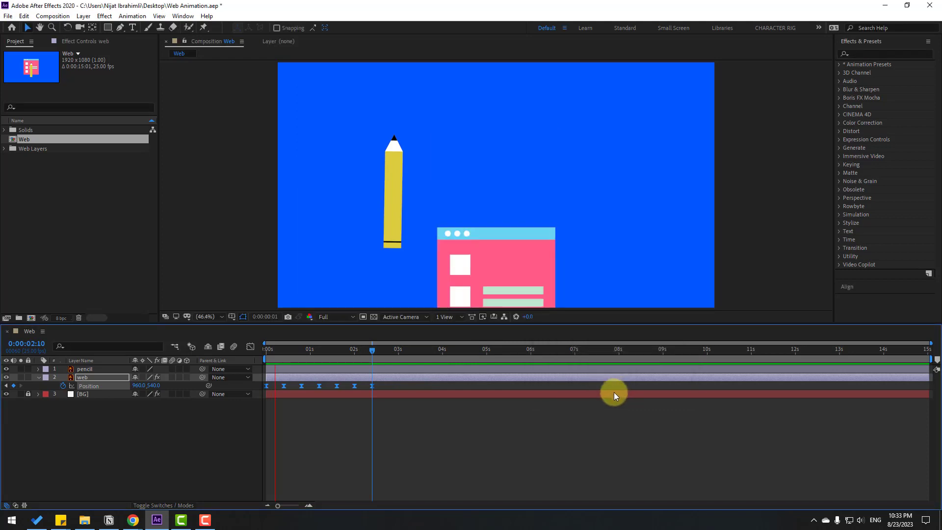
key(space)
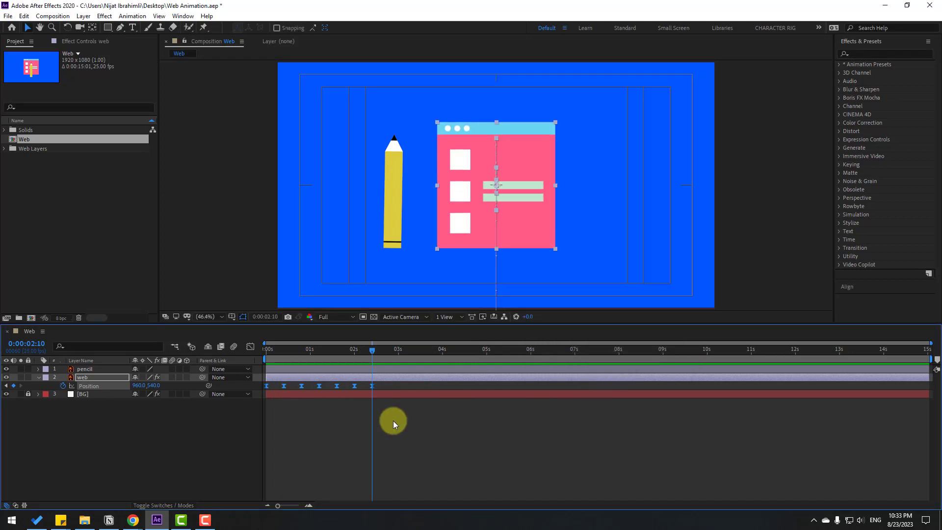
- Keyframe the web layer's Scale at 0:20 with proportions unlinked and the horizontal scale reduced to 46%
click(82, 377)
click(84, 375)
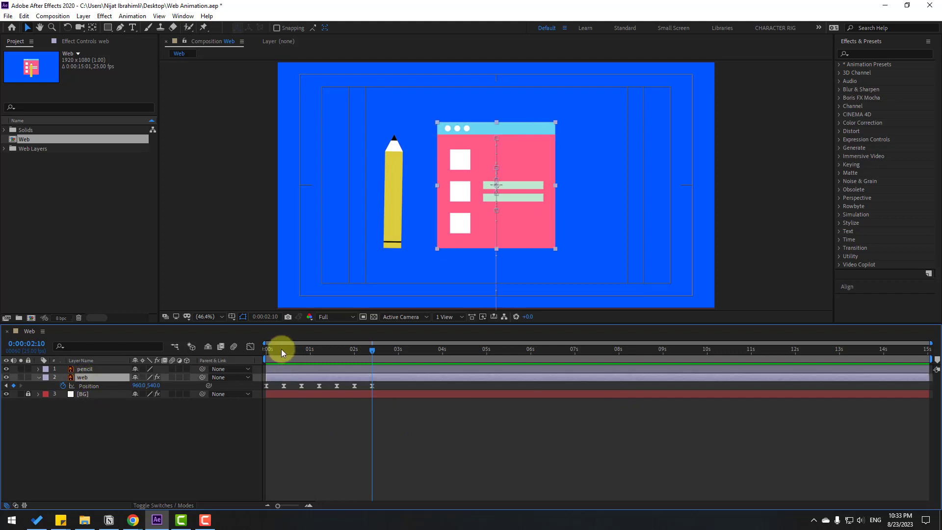
click(286, 348)
drag(287, 350, 303, 350)
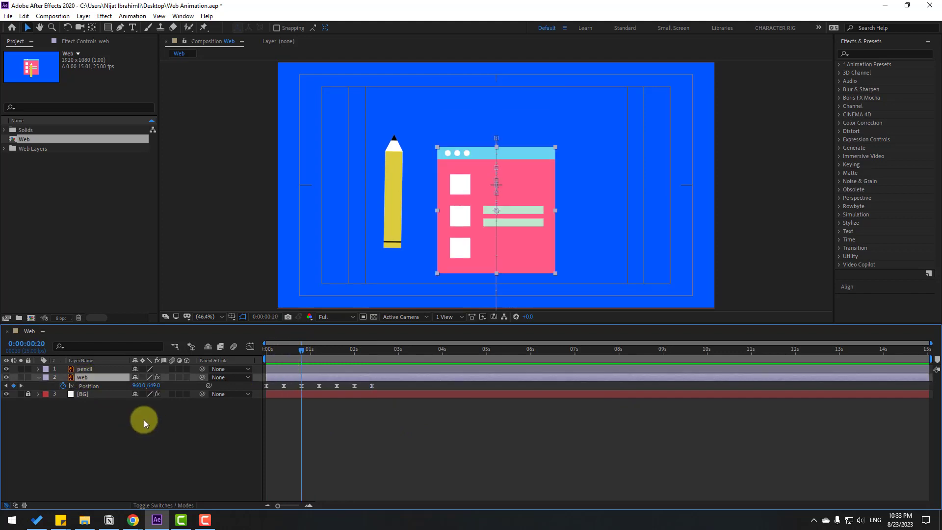
key(shift+s)
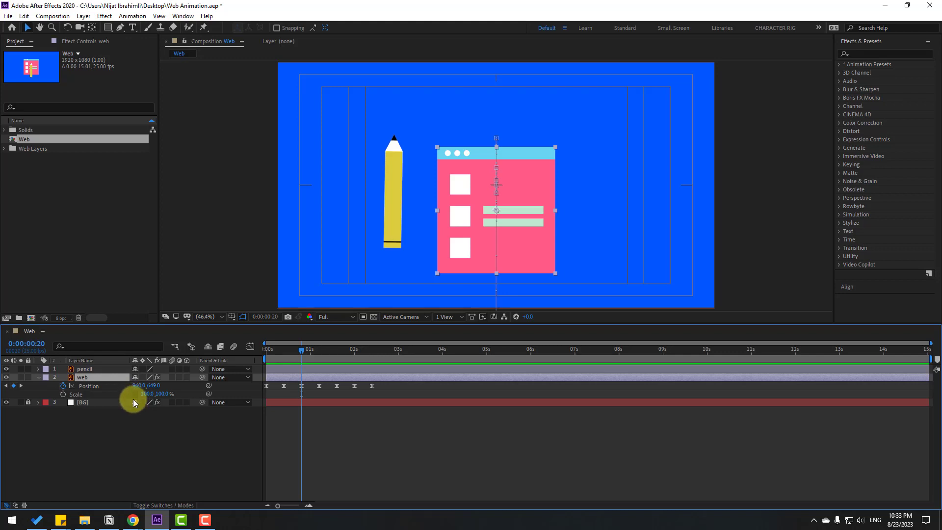
click(63, 394)
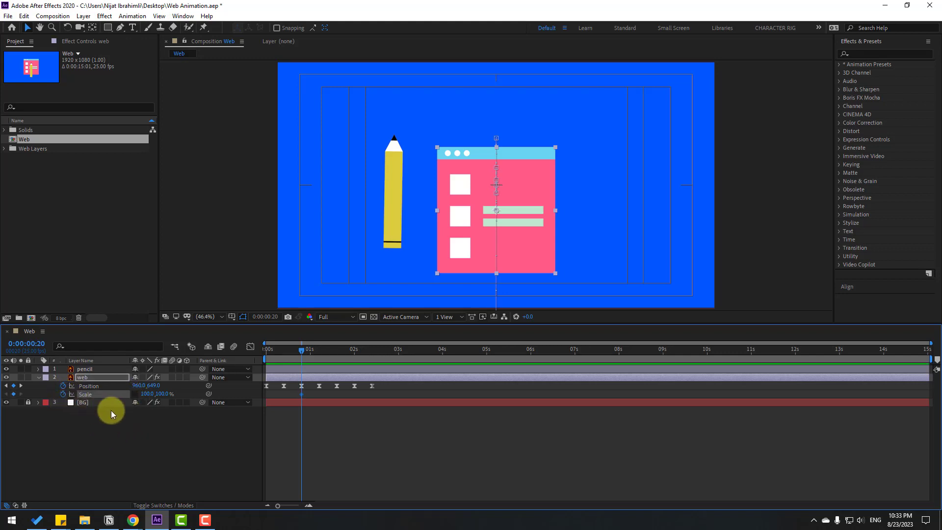
drag(143, 399, 119, 398)
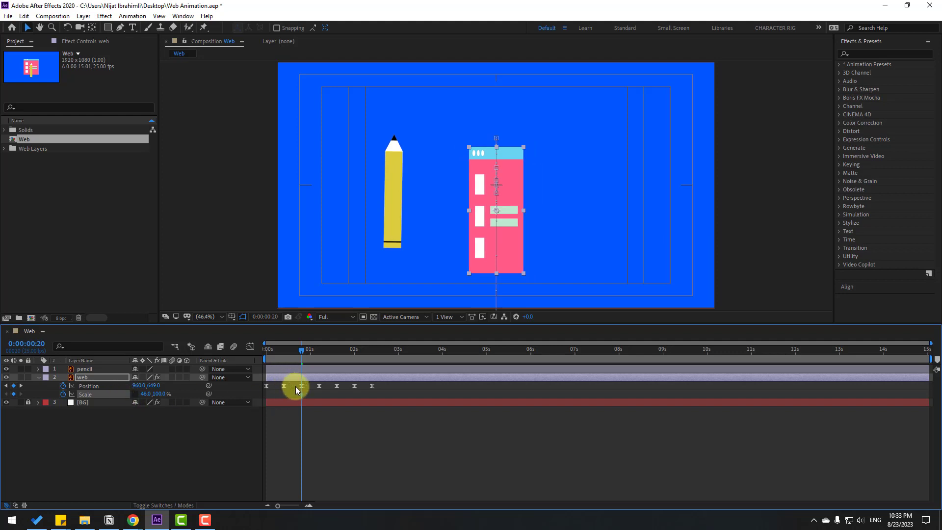
- Add Scale keyframes to the web layer with horizontal scale at 110% at 1:05 and 90% at 1:15
key(k)
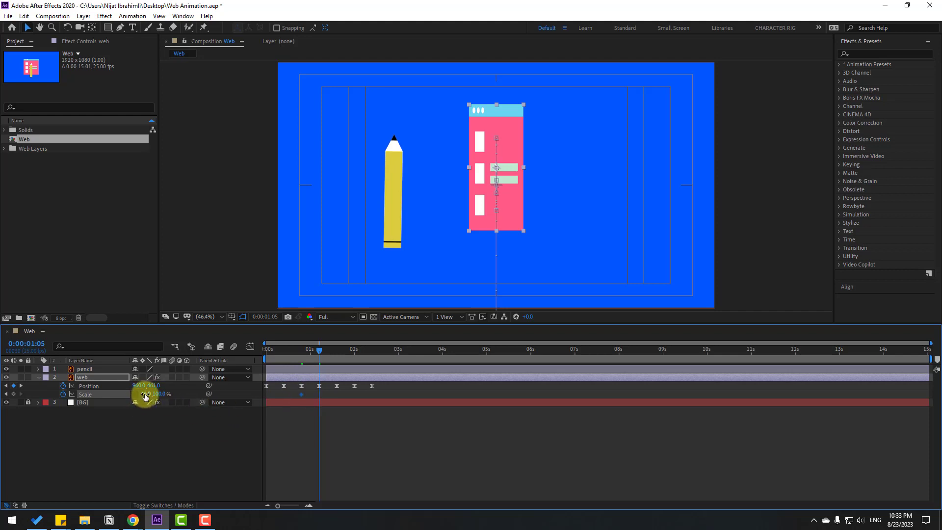
text(10)
key(Return)
key(shift+Page_Down)
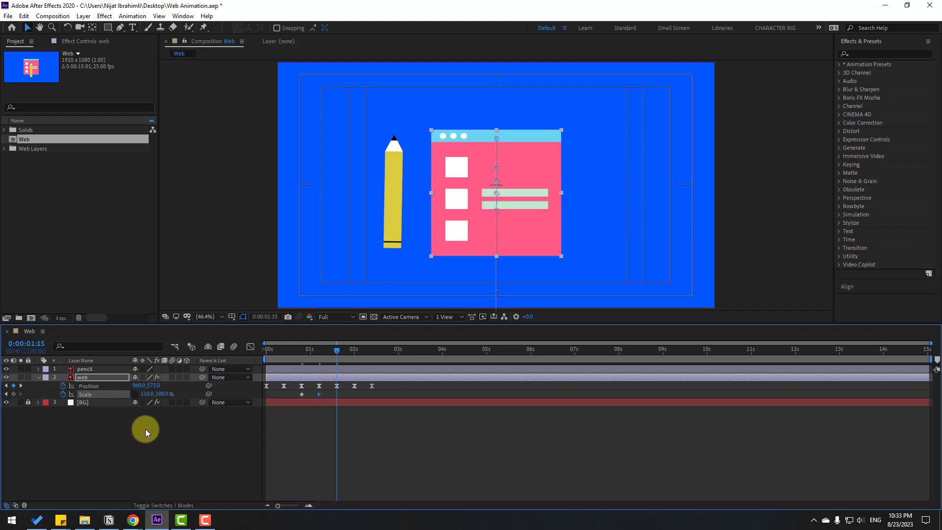
click(147, 394)
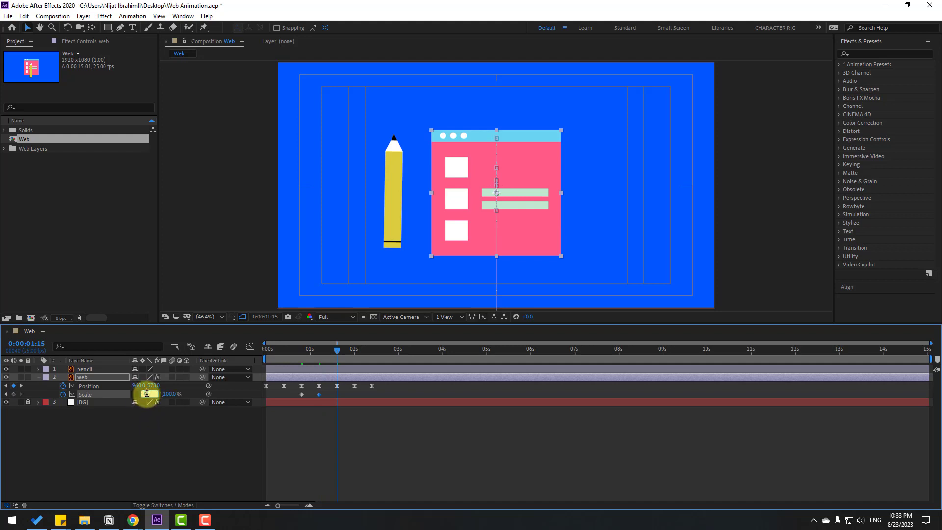
text(90)
key(Return)
- Set the web layer's horizontal scale to 100% at 2:00
key(shift+Page_Down)
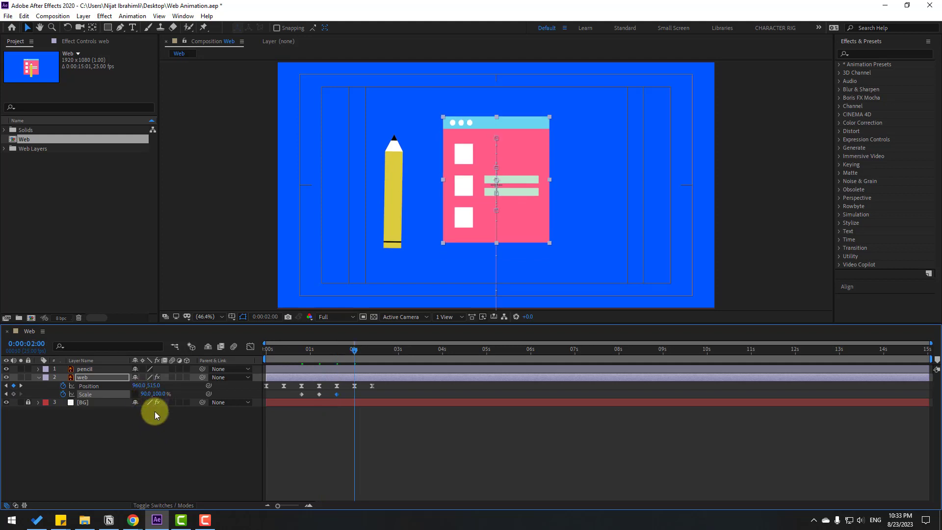
click(145, 393)
text(100)
key(Return)
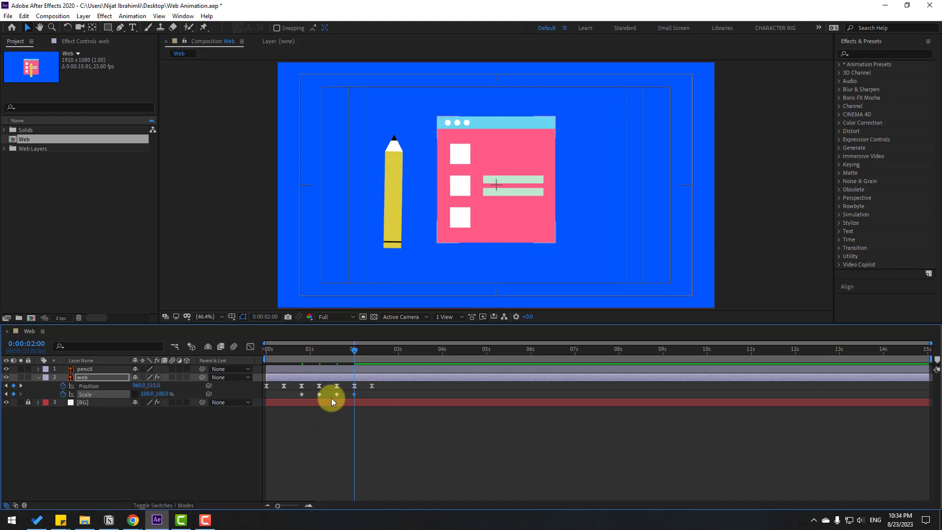
- Apply Easy Ease to the web layer's Scale keyframes and shift them earlier to start at about 0:04, then preview
right_click(301, 394)
mouse_move(312, 387)
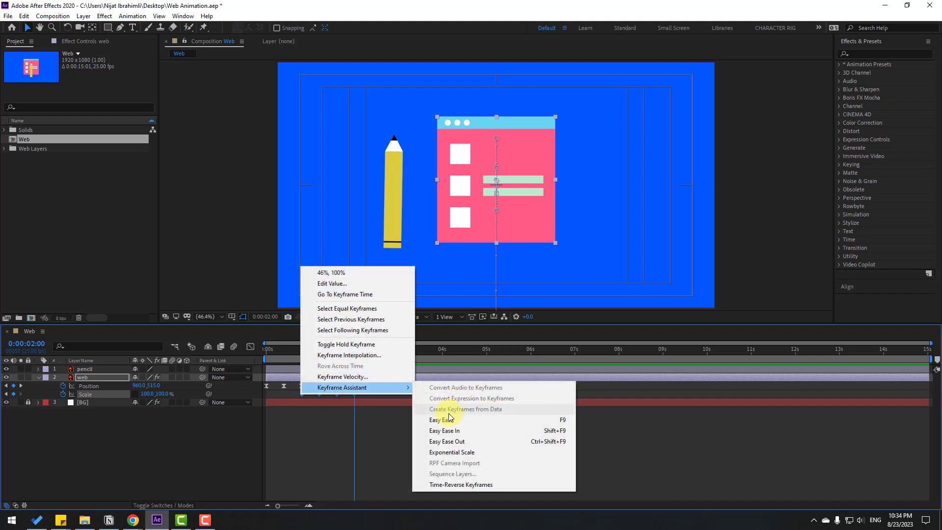
click(557, 420)
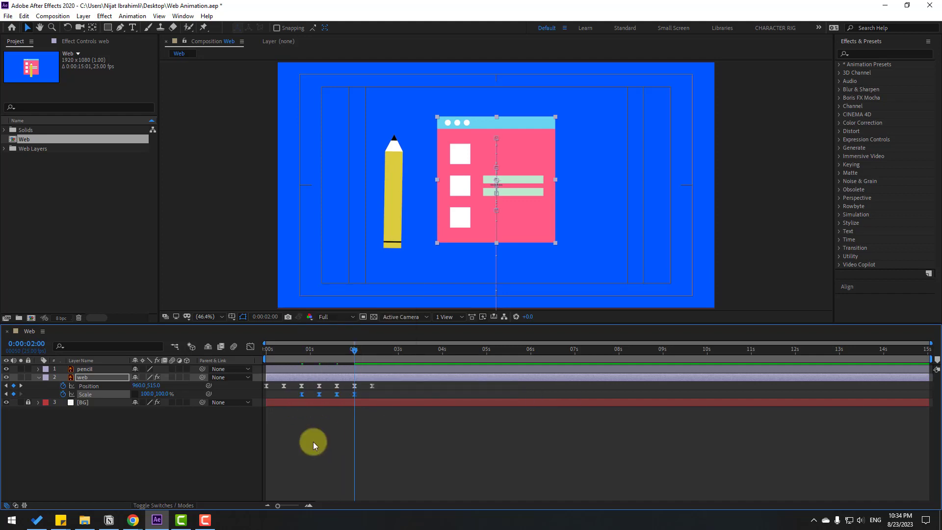
drag(301, 395, 272, 395)
key(space)
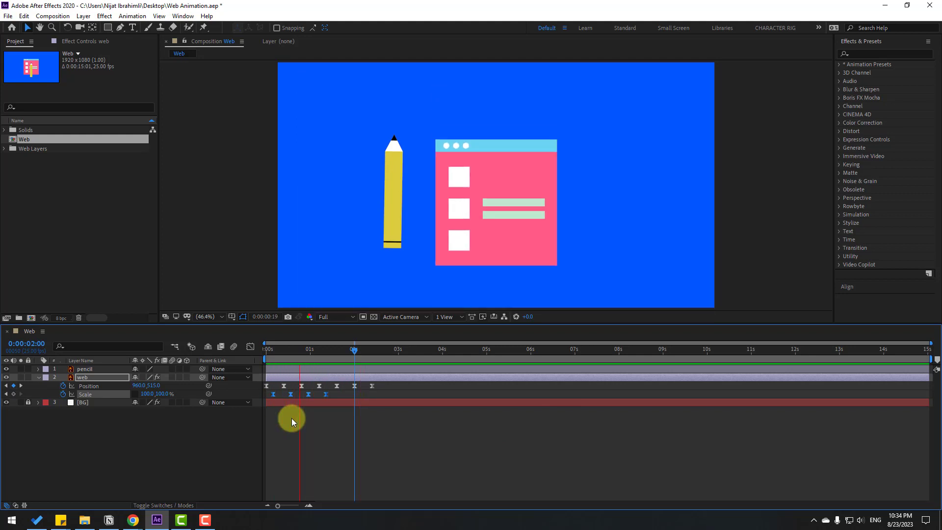
- With the playhead at 2:10, move the pencil layer's anchor point to the bottom end of the pencil
drag(347, 350, 373, 349)
click(88, 368)
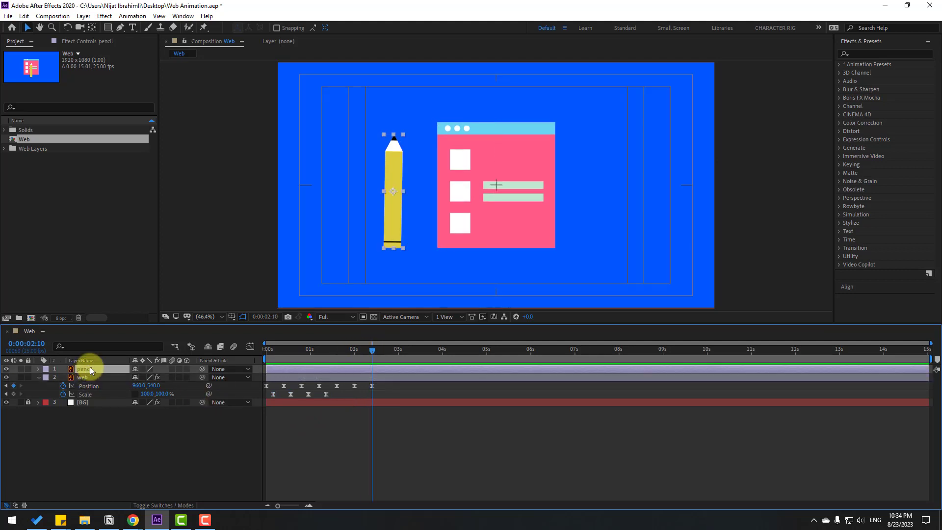
scroll(390, 223, up, 2)
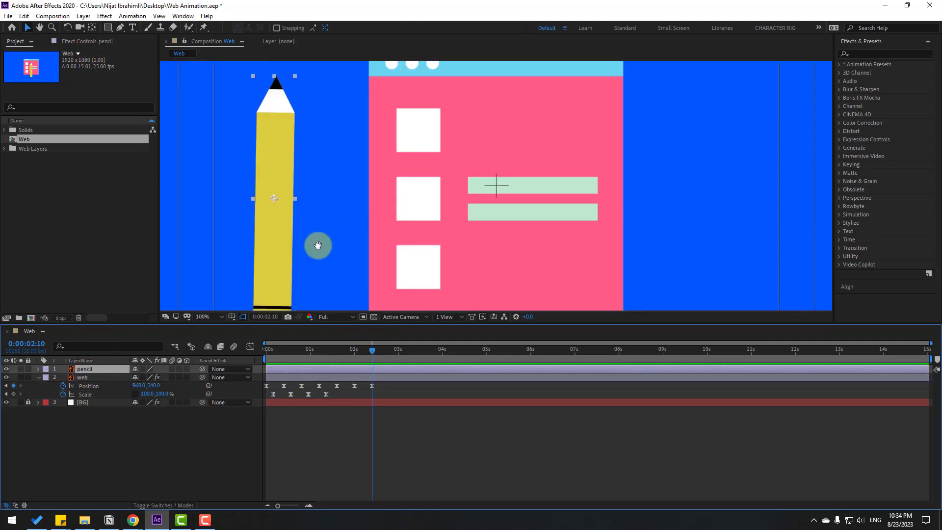
scroll(374, 222, down, 2)
click(90, 28)
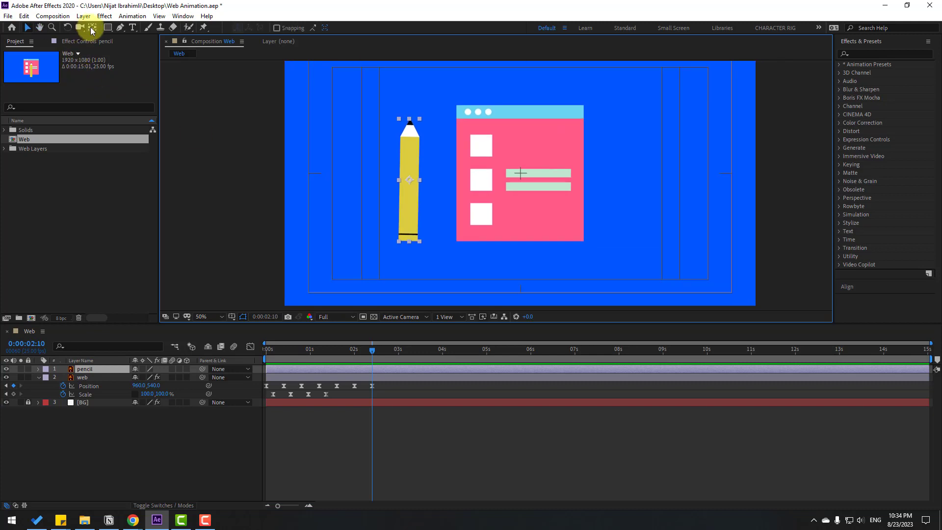
click(91, 29)
drag(409, 181, 410, 244)
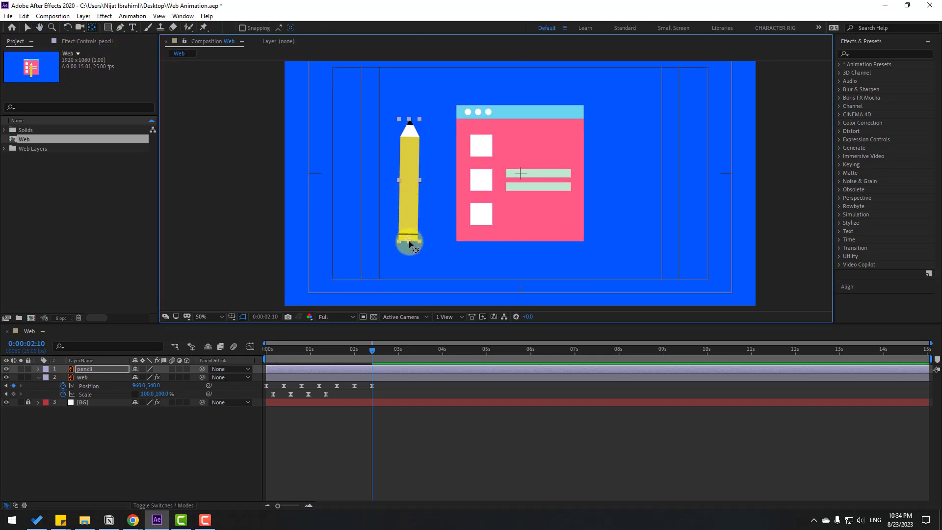
- Shift the pencil layer to start at 2:10 and add a Scale keyframe of 0% there
click(28, 34)
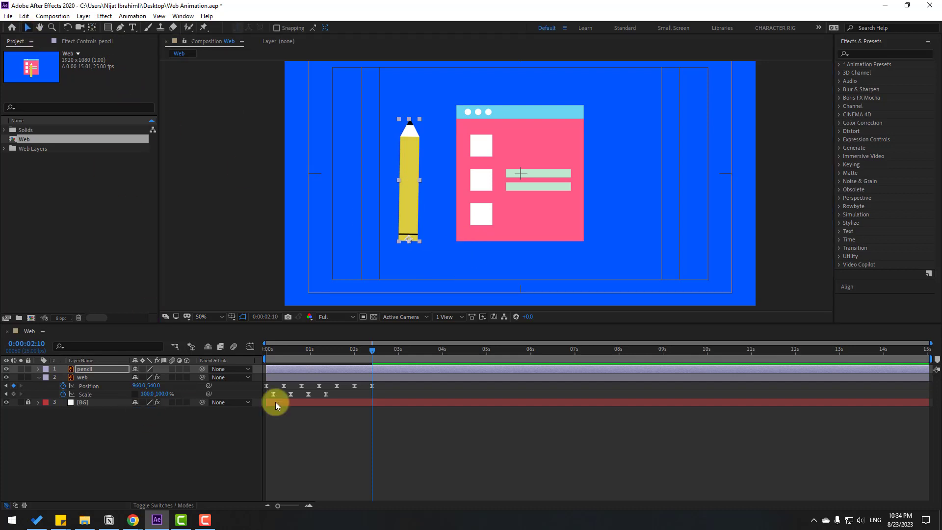
drag(275, 369, 382, 368)
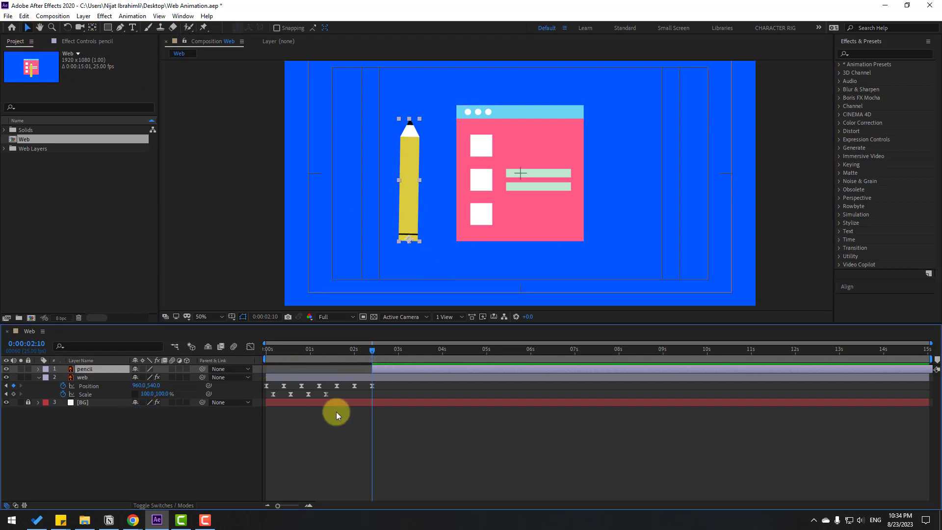
key(s)
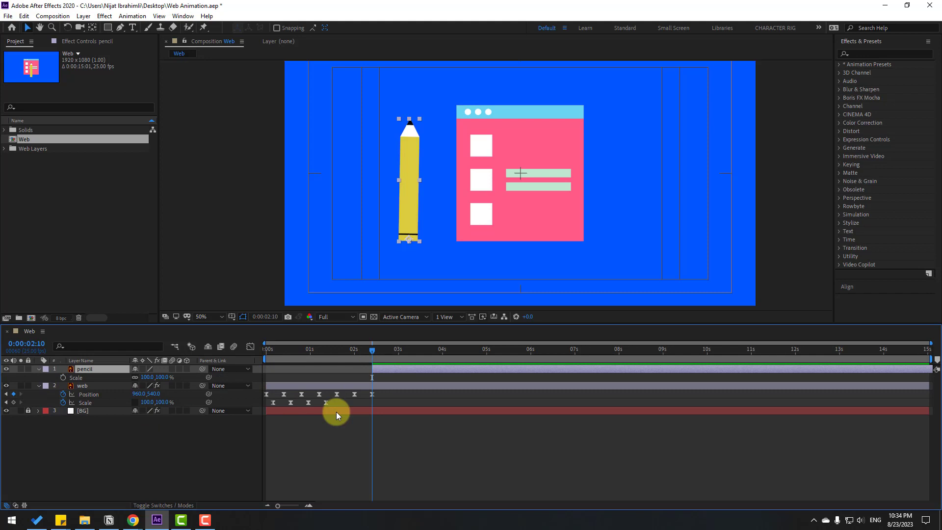
click(152, 382)
text(0)
key(Return)
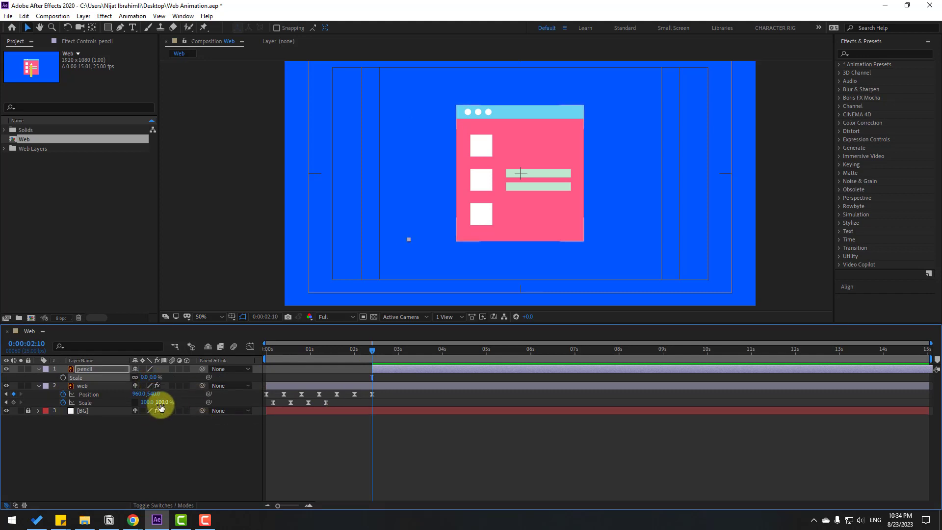
click(62, 377)
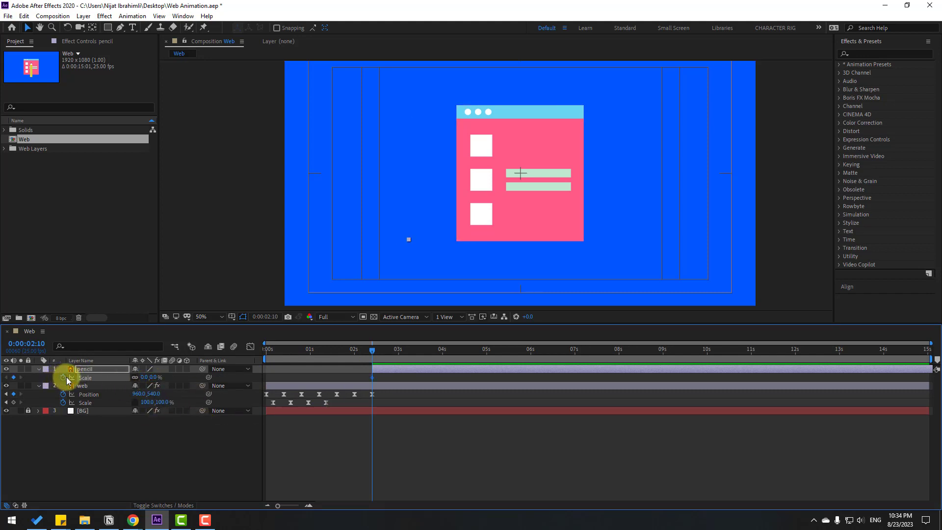
- Add a 100% Scale keyframe to the pencil at 2:20 and apply Easy Ease to both Scale keyframes
key(shift+Page_Down)
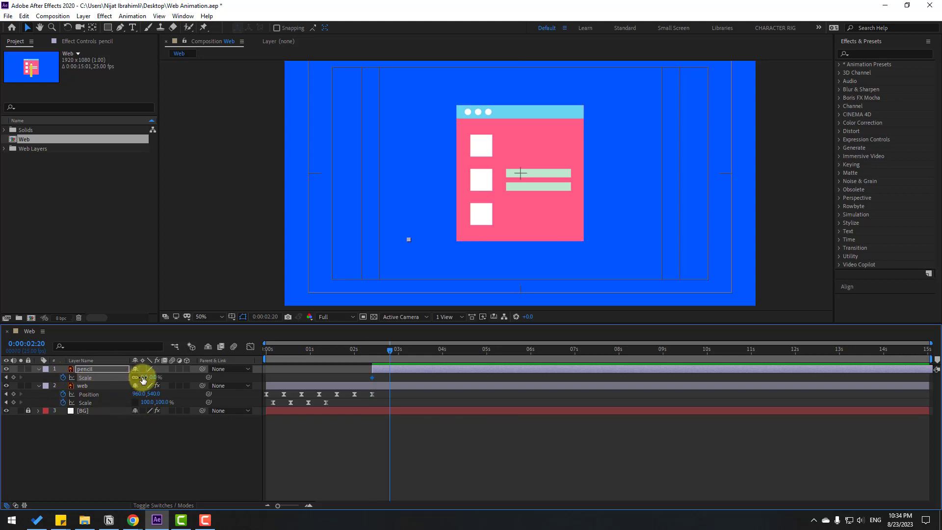
click(145, 377)
text(100)
key(Return)
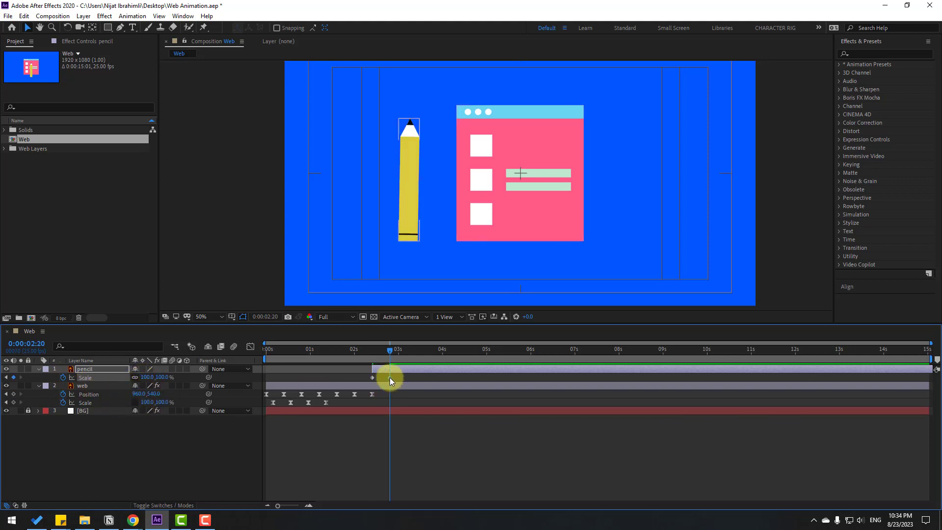
right_click(373, 377)
mouse_move(446, 499)
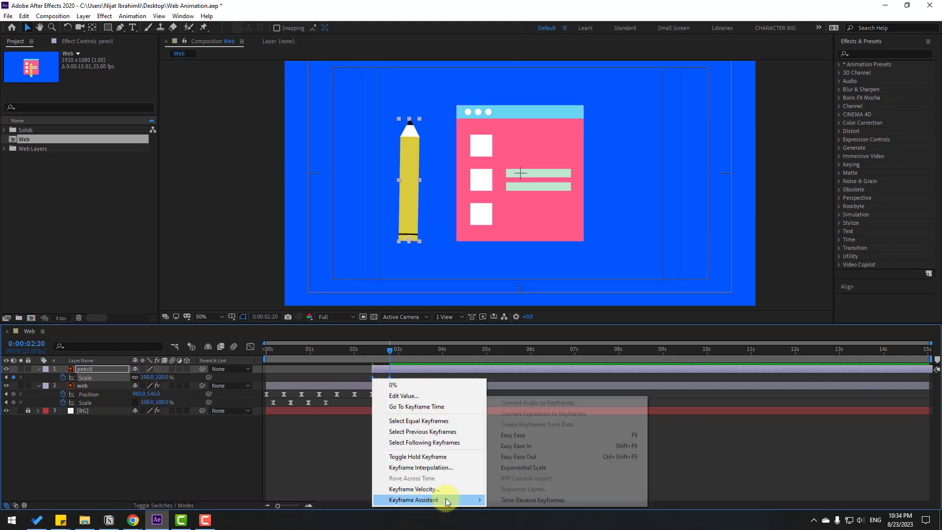
click(543, 435)
- Keyframe the pencil's vertical position at 479.3 at 2:17 and 808.3 at 3:02
drag(367, 349, 384, 346)
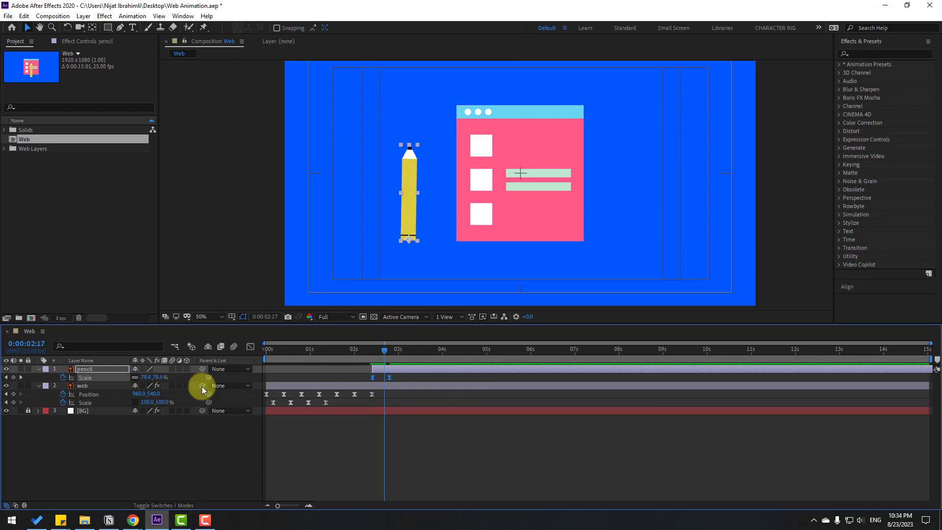
key(shift+p)
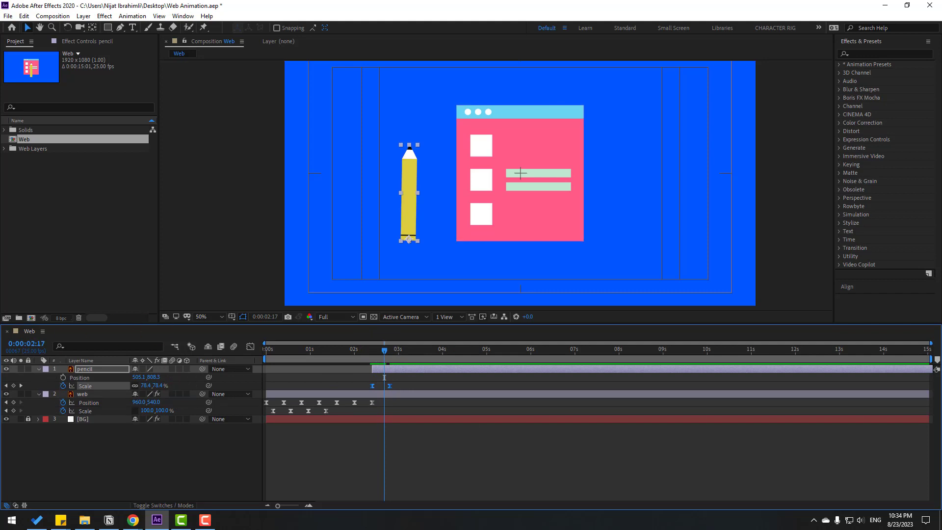
click(61, 377)
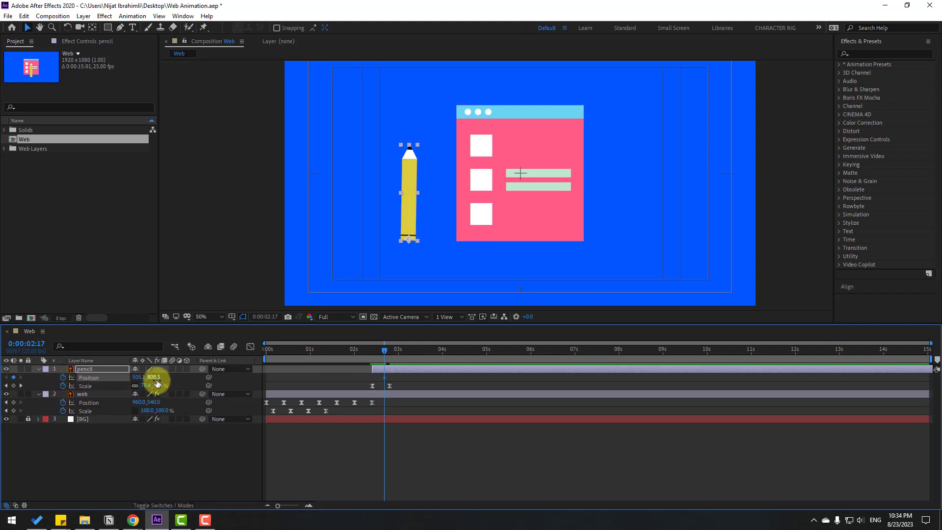
mouse_move(153, 377)
mouse_down()
mouse_move(10, 385)
mouse_move(5, 399)
mouse_up()
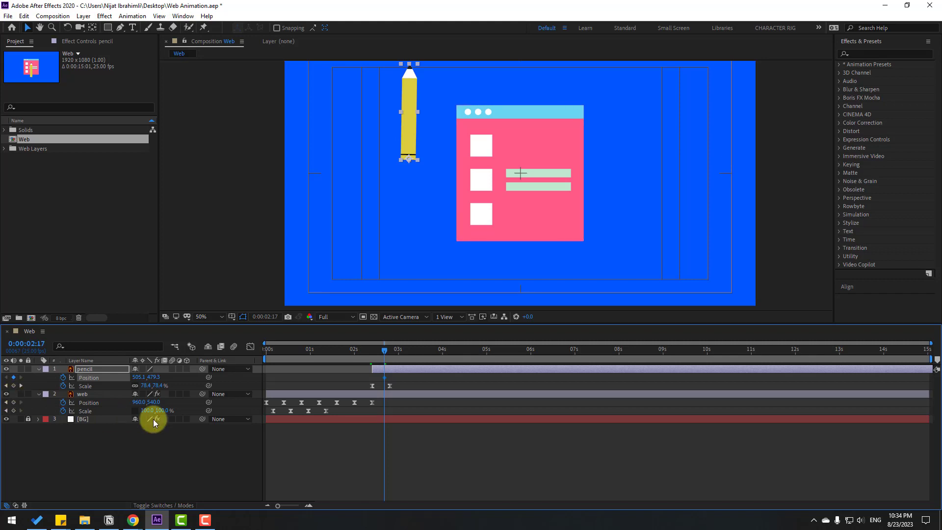
key(shift+Page_Down)
mouse_move(154, 376)
mouse_down()
mouse_move(343, 378)
mouse_move(307, 383)
mouse_up()
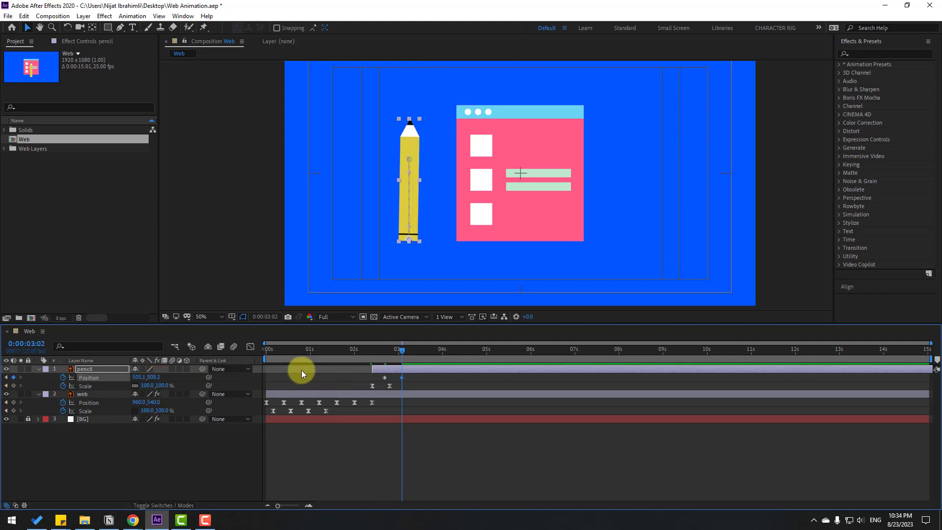
- Show the rulers, place a horizontal guide along the web page's bottom edge, and apply Easy Ease to the pencil's Position keyframes
key(ctrl+r)
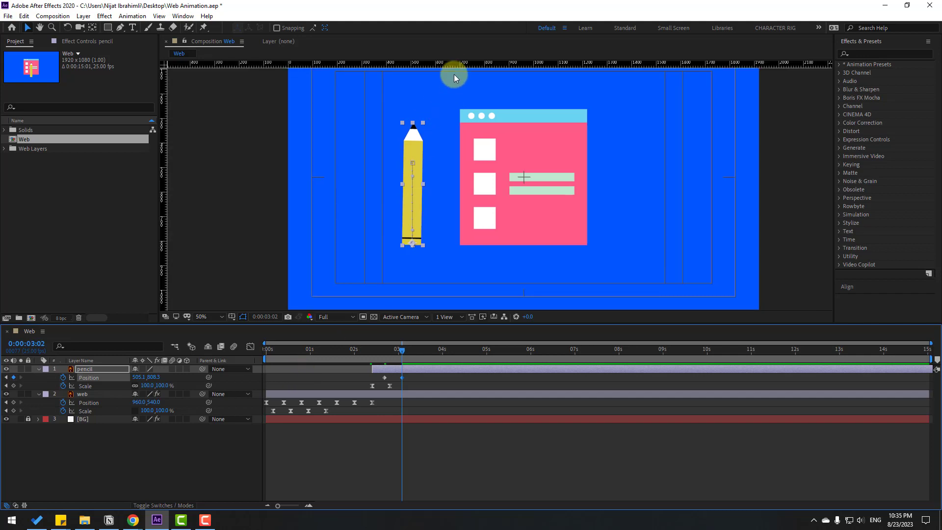
drag(458, 64, 445, 243)
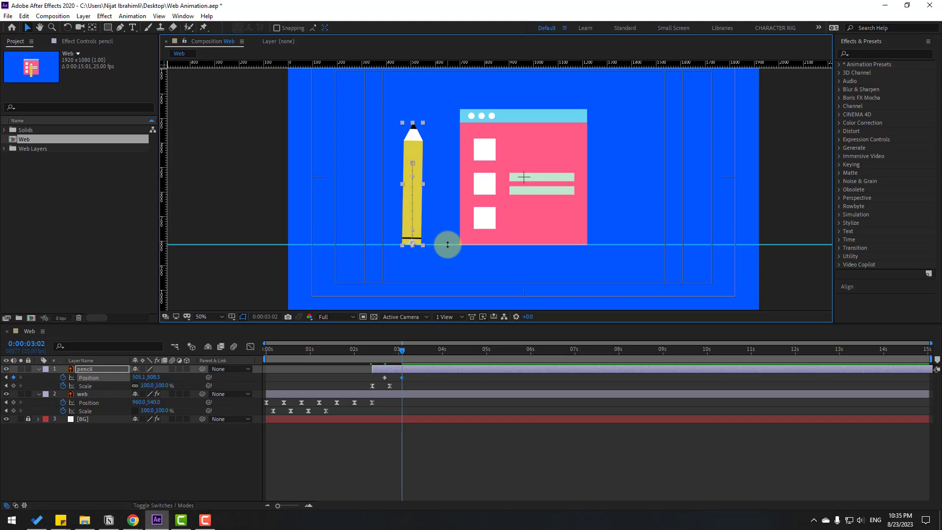
click(384, 378)
right_click(402, 378)
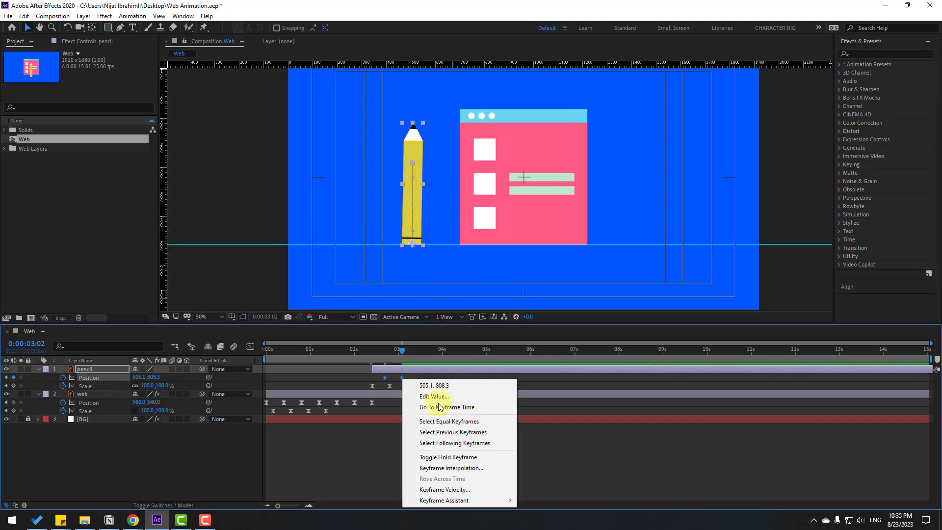
mouse_move(448, 500)
click(548, 435)
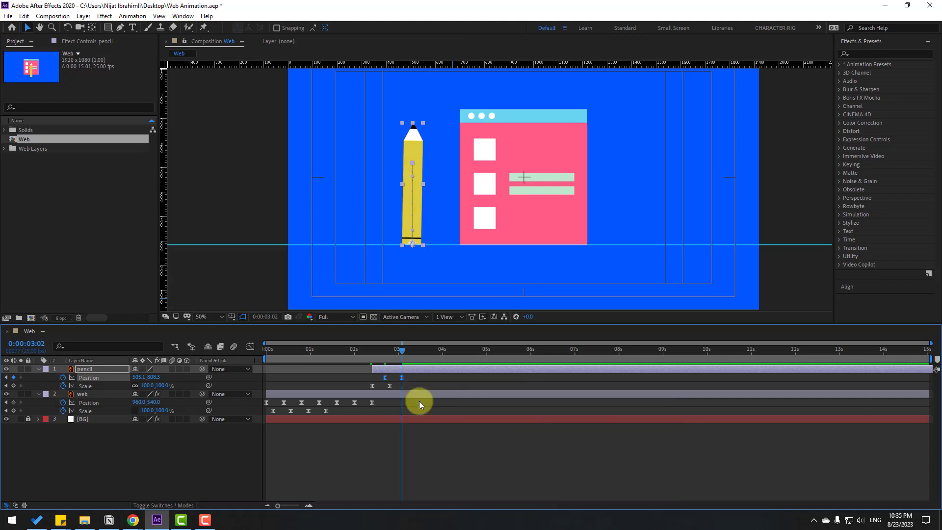
- Shift both pencil Position keyframes closer to the web page, with horizontal position 551.1
click(402, 377)
drag(141, 377, 167, 376)
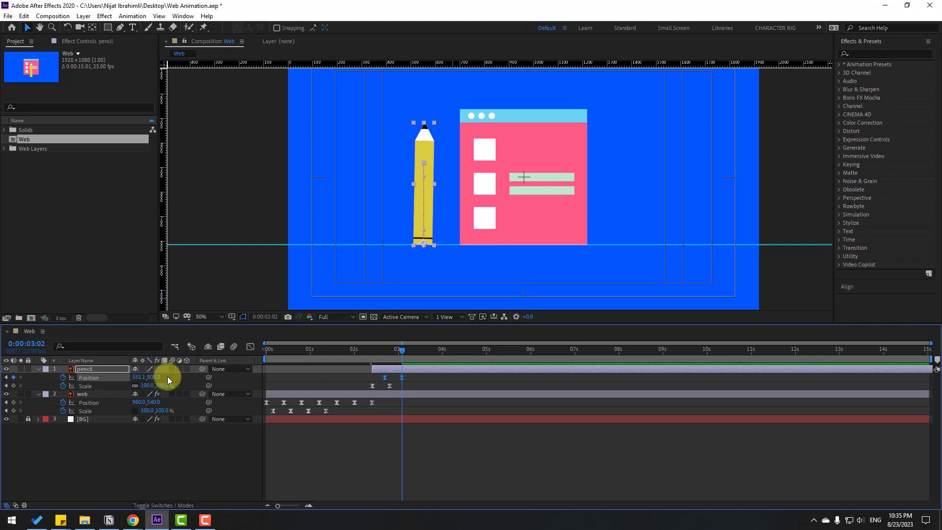
click(126, 465)
- Nudge the pencil slightly above the guide at 3:05, to a vertical position of 802.3
scroll(399, 216, up, 4)
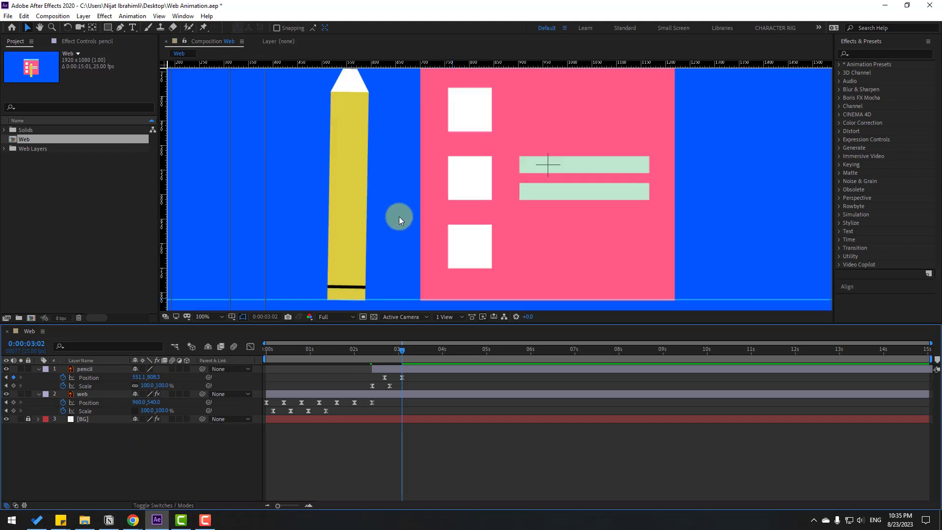
drag(472, 177, 564, 59)
mouse_move(323, 242)
mouse_down()
mouse_move(414, 231)
mouse_move(436, 182)
mouse_up()
scroll(431, 227, up, 1)
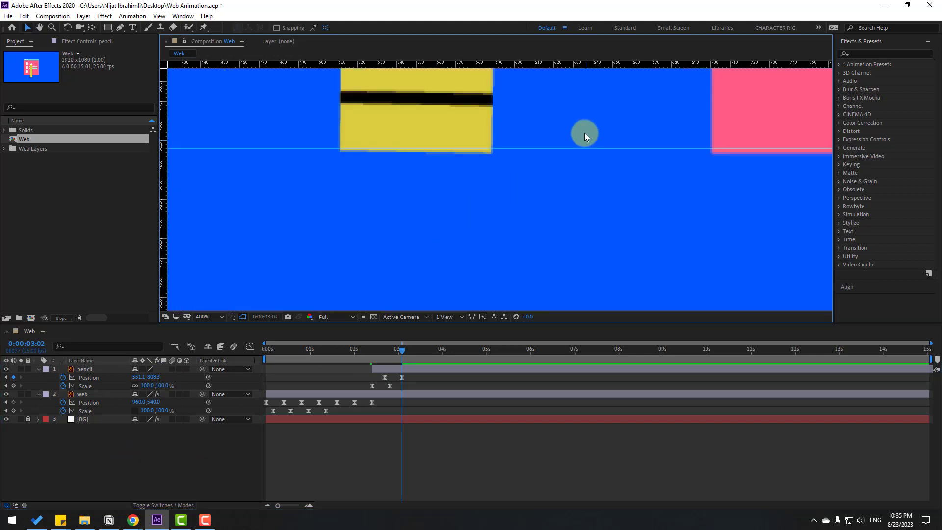
drag(584, 134, 558, 195)
click(416, 371)
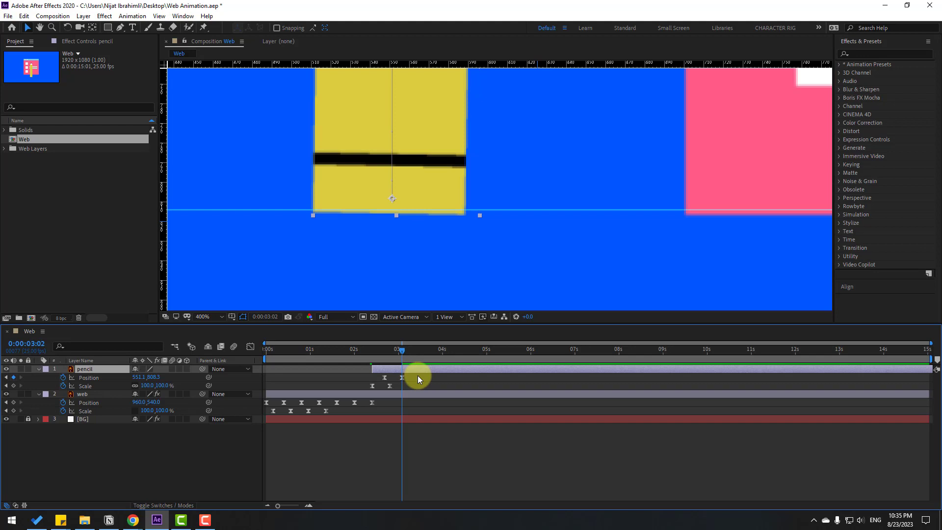
key(Page_Down)
key(Page_Down)
key(Page_Down)
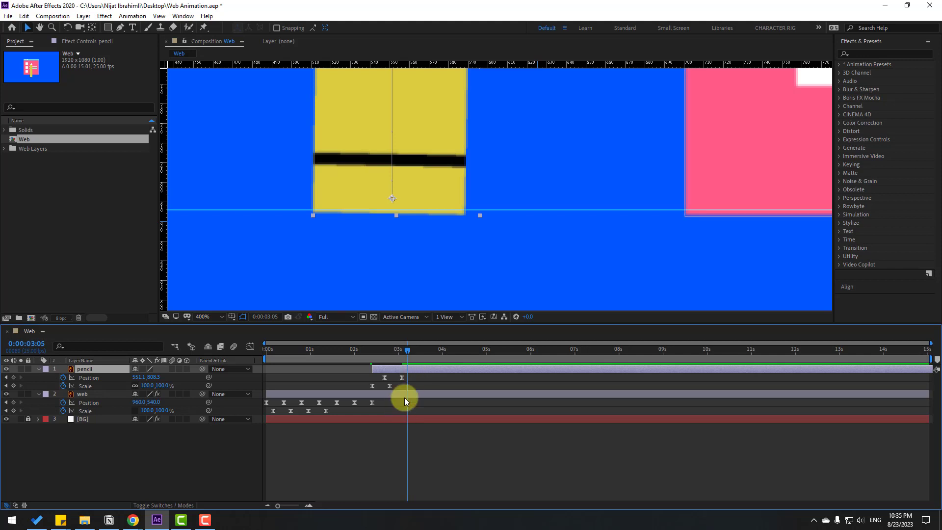
key(Up)
key(Up)
key(Up)
key(Up)
key(Up)
key(Up)
key(Up)
key(Up)
key(Up)
key(Up)
key(Up)
key(Up)
key(Up)
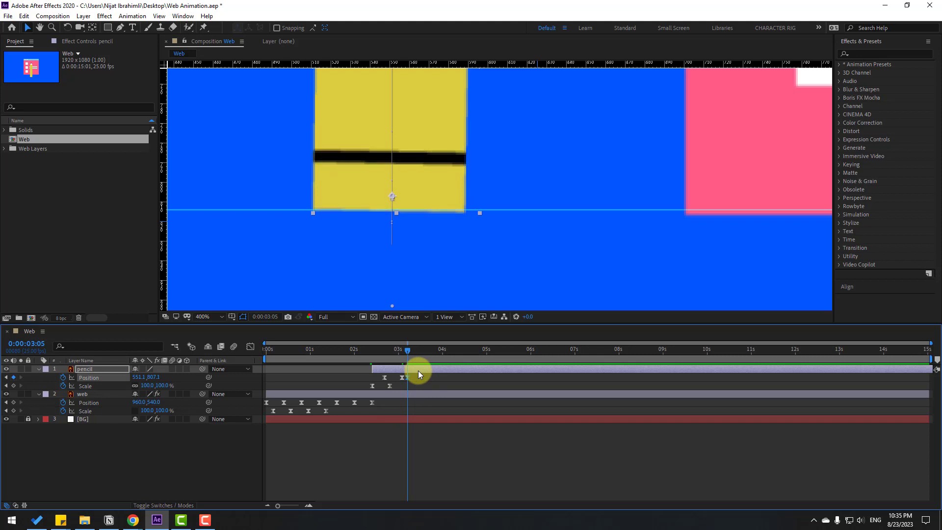
key(Up)
key(Up)
key(Up)
key(Up)
key(Up)
key(Up)
key(Up)
key(Up)
key(Up)
key(Up)
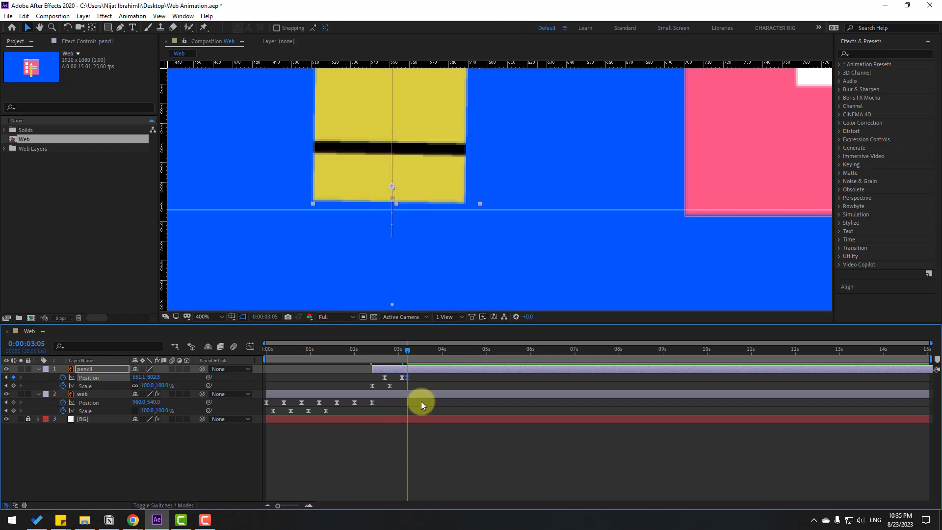
- Duplicate the pencil's 3:02 Position keyframe at 3:08 so the pencil lands back at 808.3
key(Page_Down)
key(Page_Down)
key(Page_Down)
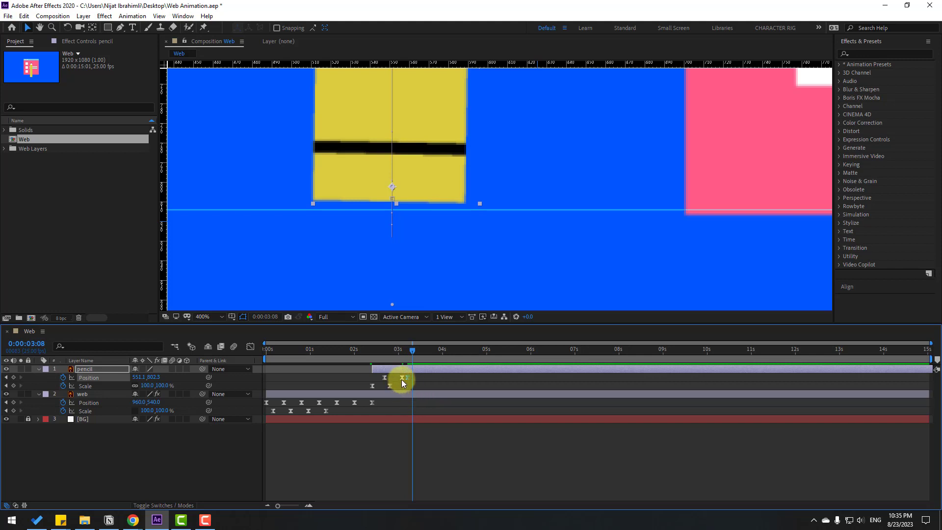
drag(402, 376, 411, 377)
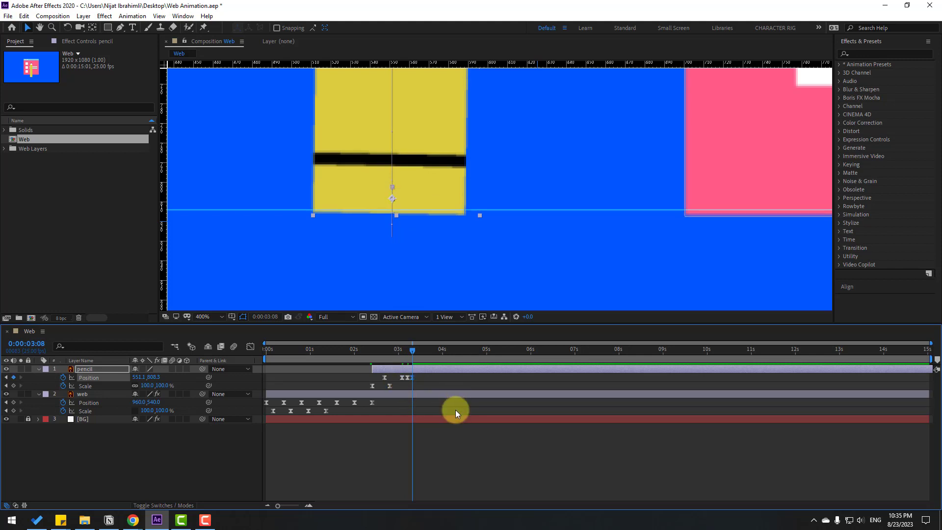
- Set the work area to start at about 2:10 and preview the pencil's entrance
drag(263, 360, 369, 359)
scroll(510, 265, down, 3)
scroll(517, 261, down, 2)
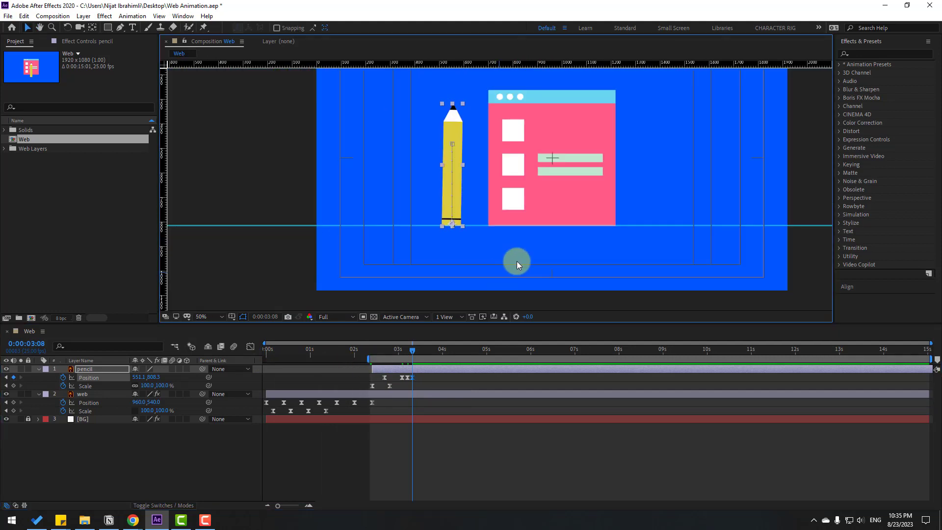
key(space)
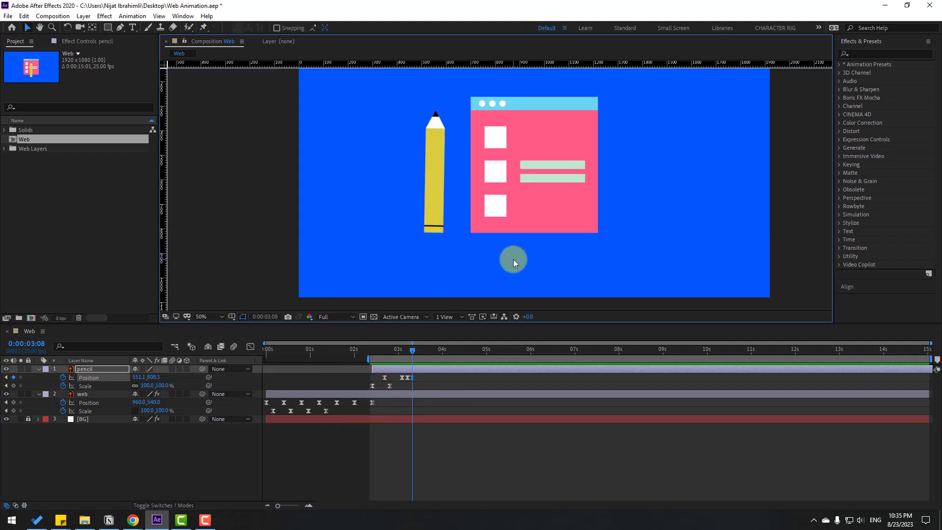
click(444, 345)
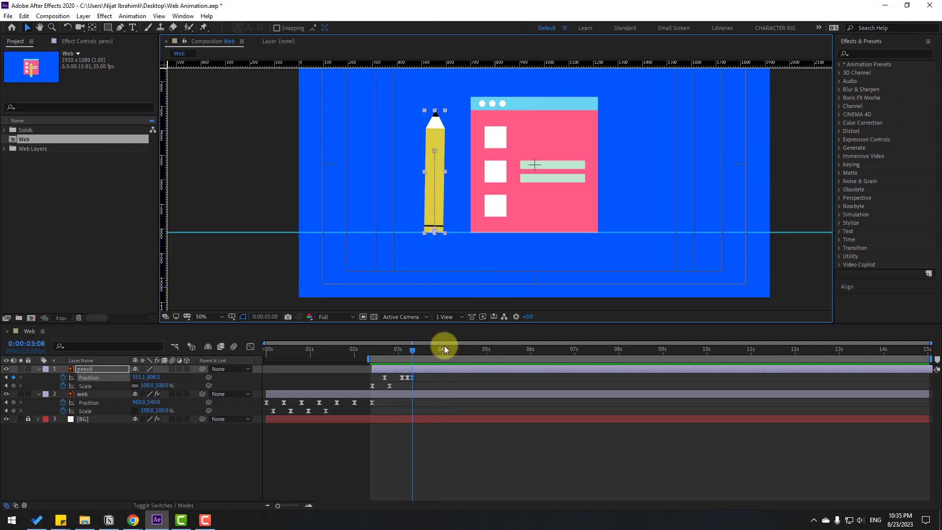
- Set the spatial interpolation of all the pencil's Position keyframes to Linear and preview the motion
drag(419, 379, 375, 384)
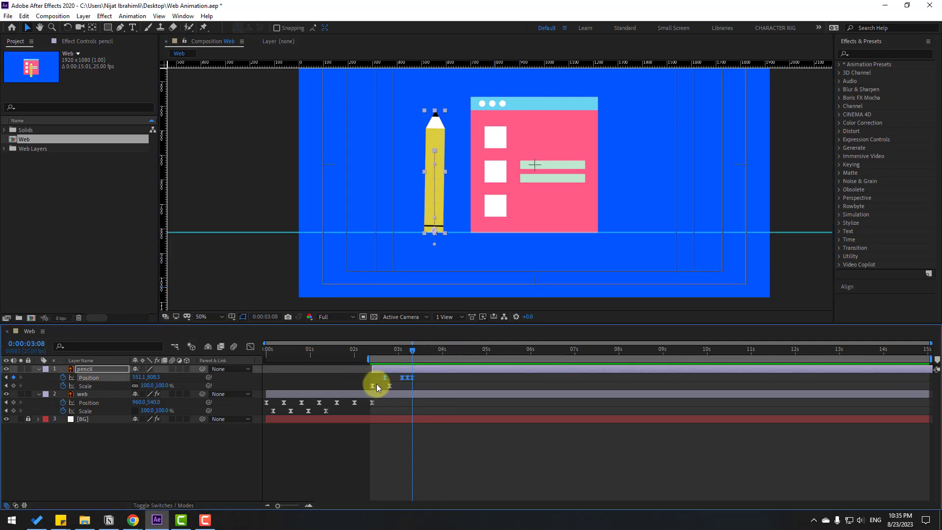
right_click(384, 378)
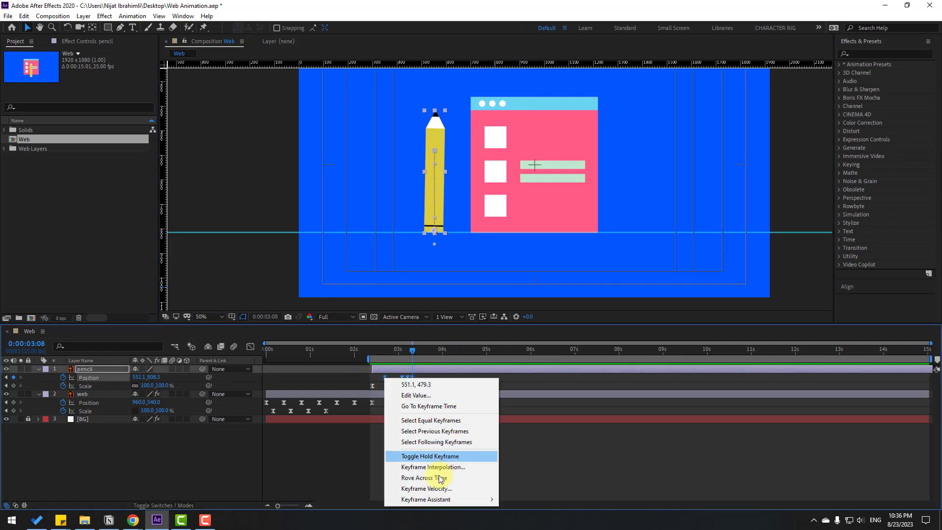
click(457, 470)
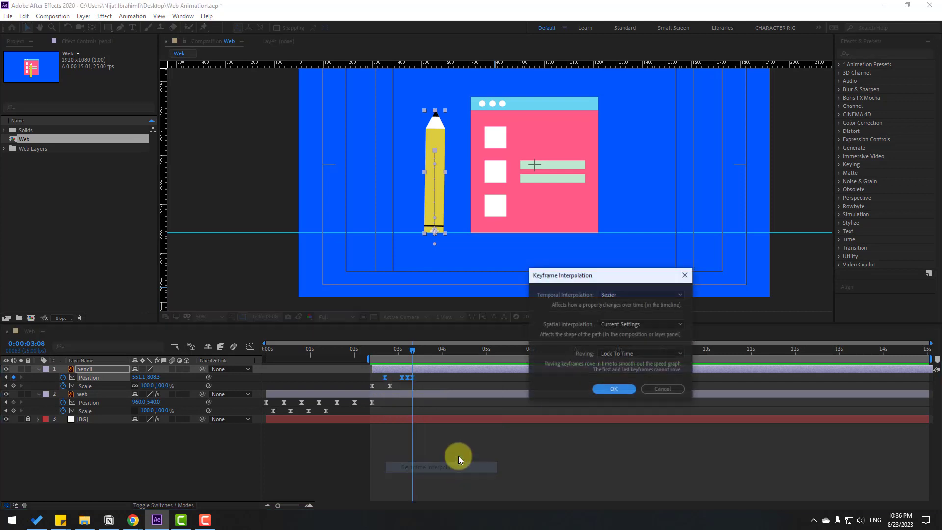
click(618, 324)
click(613, 342)
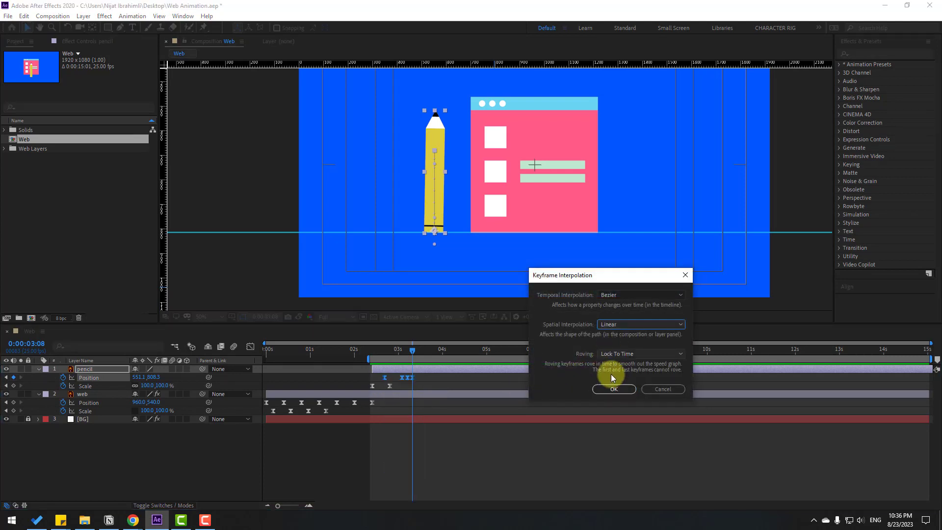
click(614, 389)
click(520, 457)
key(space)
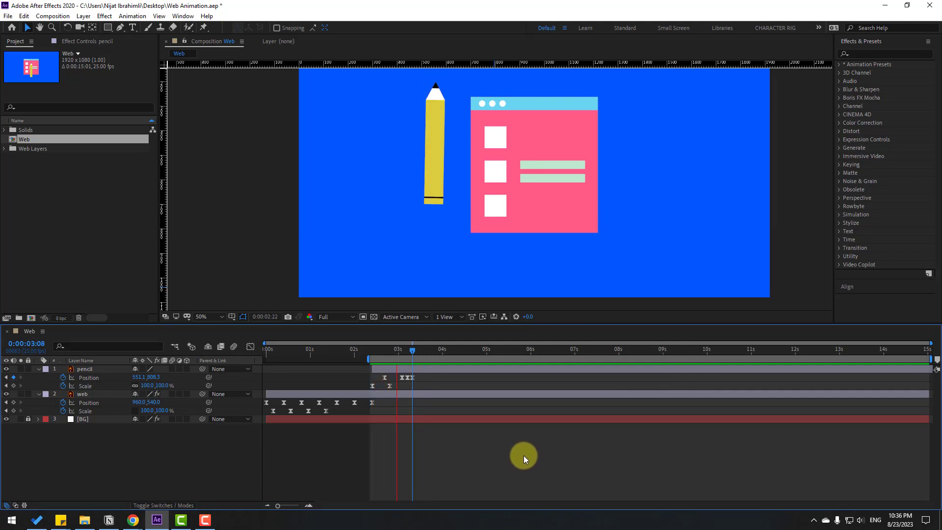
key(space)
- Reshape the speed curve of the pencil's drop so it speeds up sharply just before landing, and preview the motion
mouse_move(422, 375)
mouse_down()
mouse_move(392, 374)
mouse_move(367, 388)
mouse_up()
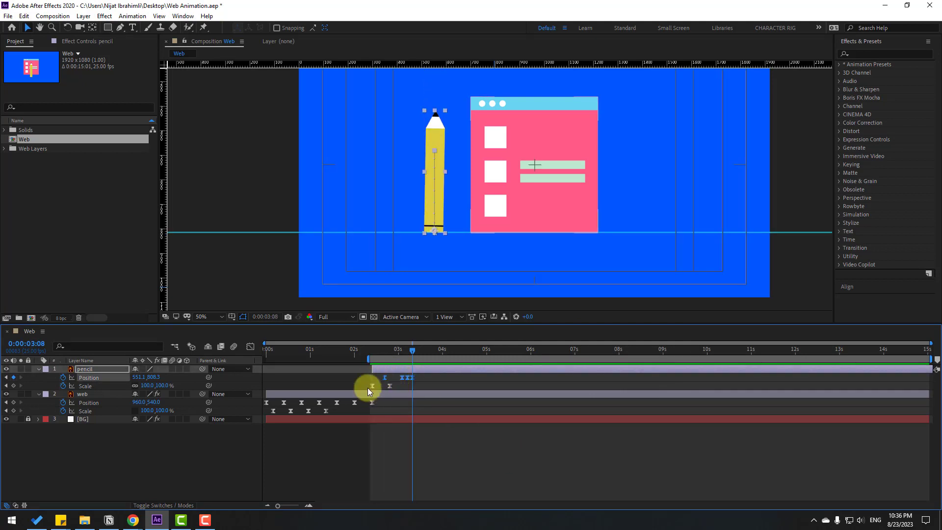
click(251, 351)
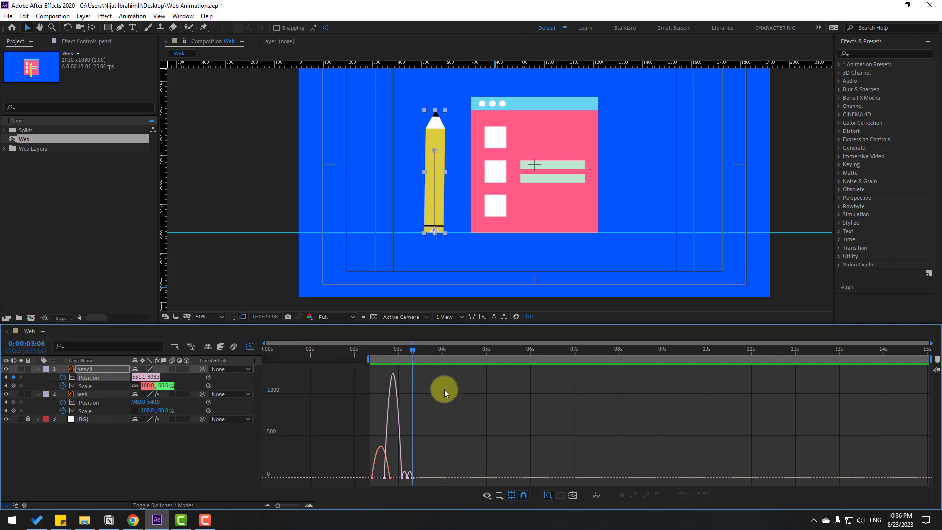
key(equal)
key(equal)
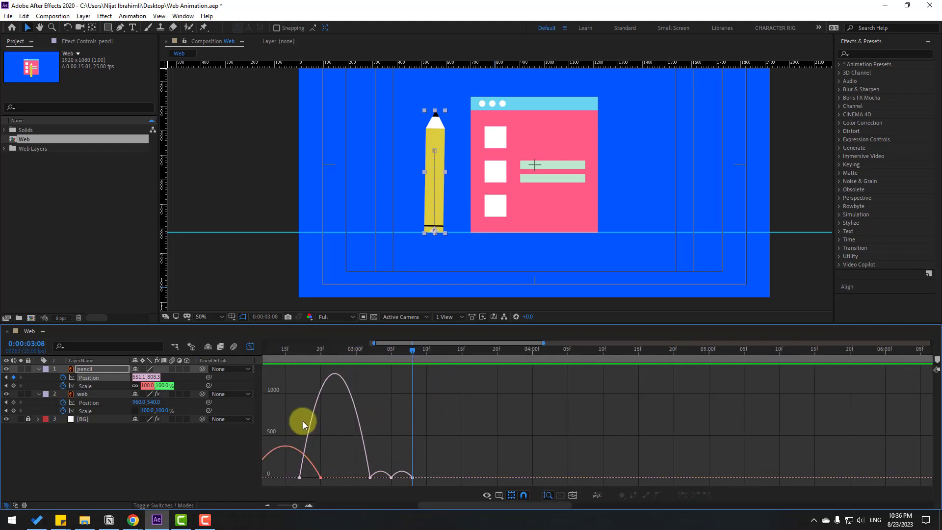
drag(303, 420, 412, 421)
click(425, 403)
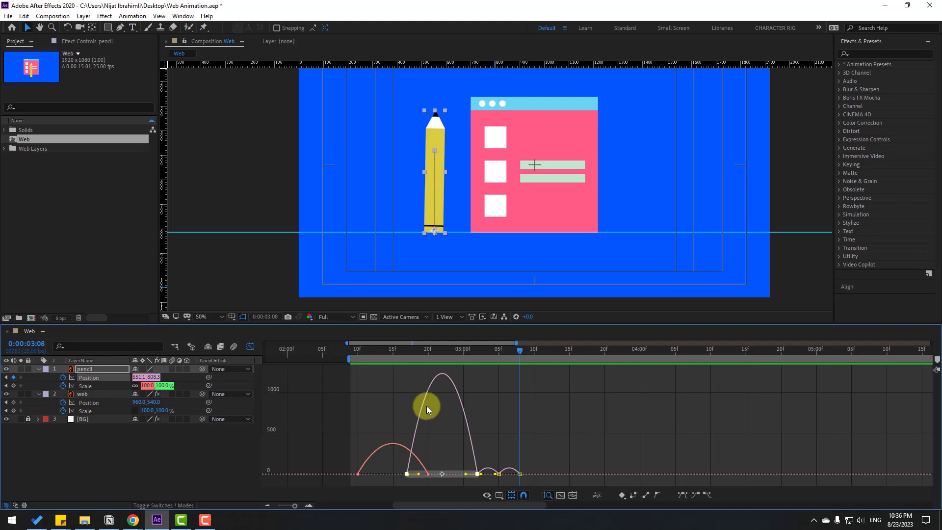
drag(419, 474, 459, 476)
key(minus)
key(space)
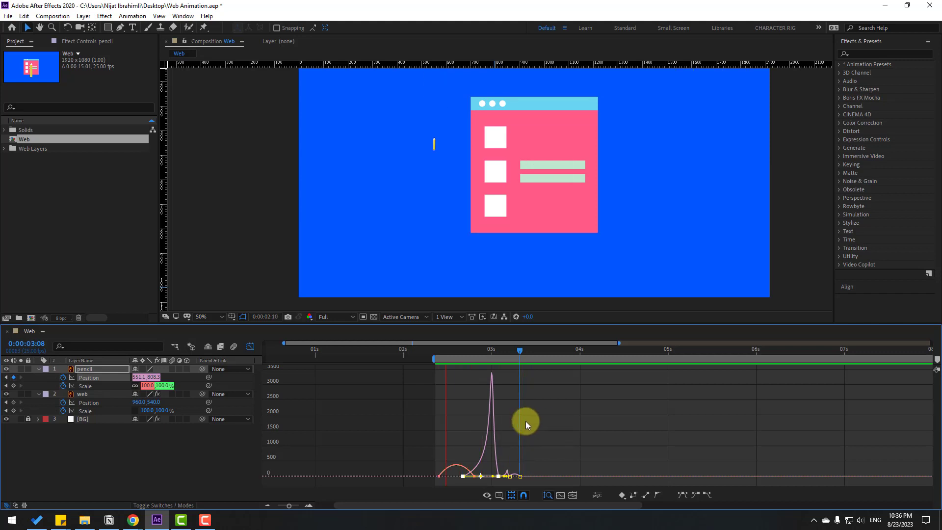
key(space)
click(250, 348)
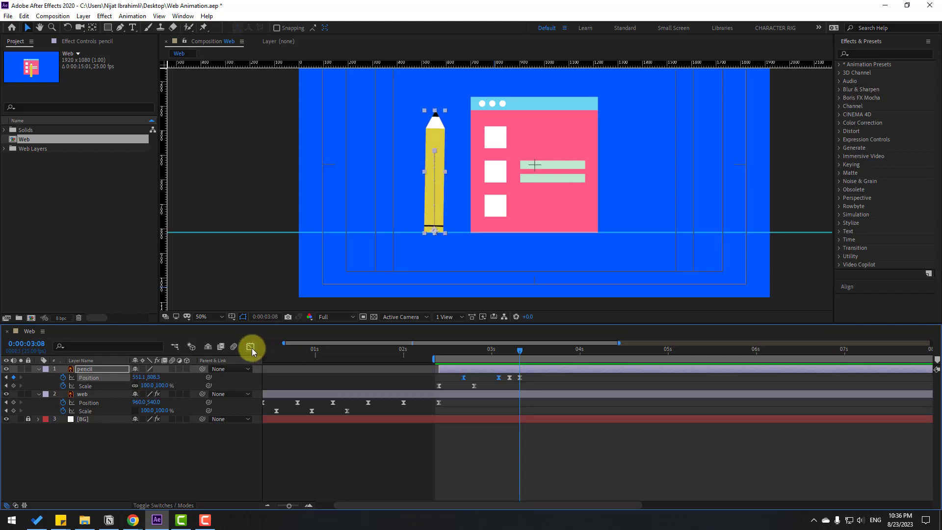
- Keyframe the pencil's Rotation at -25° at 2:10 and +15° at 2:20
click(441, 350)
drag(441, 349, 438, 350)
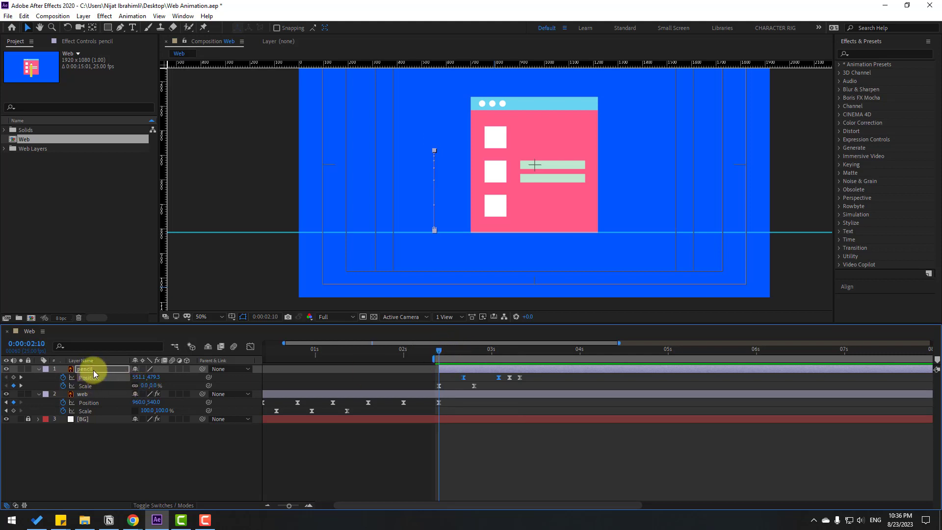
key(shift+r)
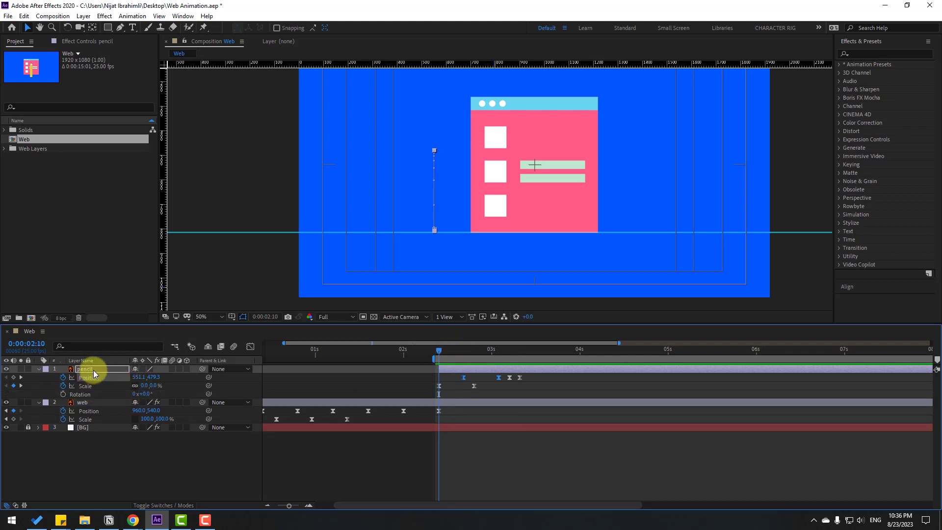
click(64, 394)
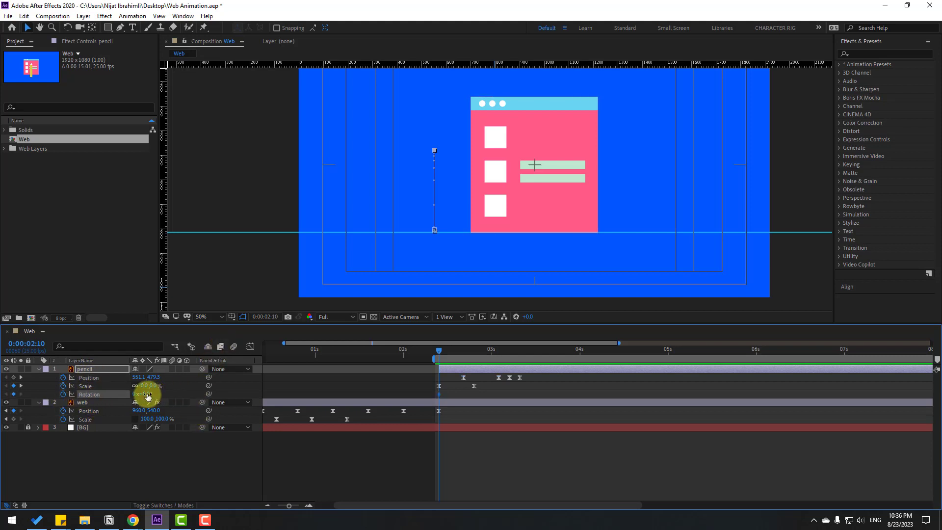
text(-25)
key(Return)
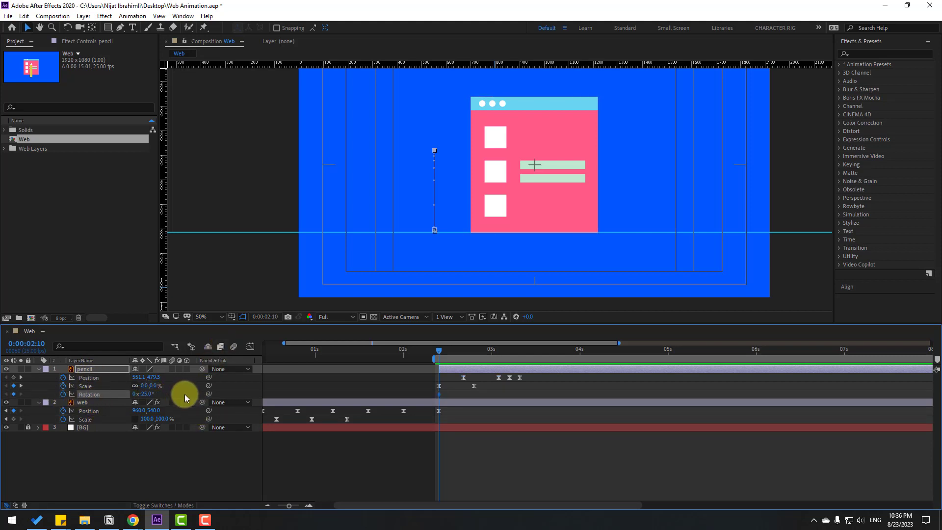
drag(447, 352, 474, 355)
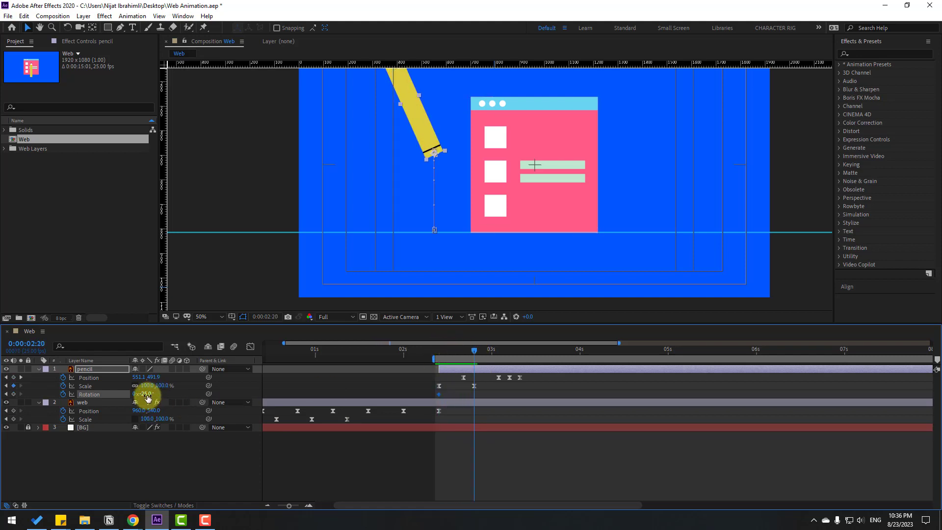
key(Return)
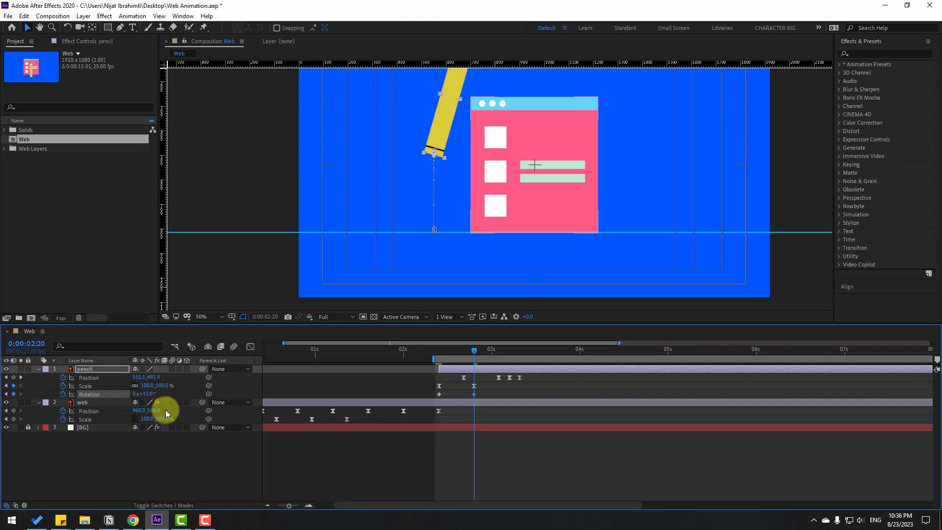
- Try Rotation values of -10° and 0° for the pencil at 3:02
drag(475, 353, 499, 352)
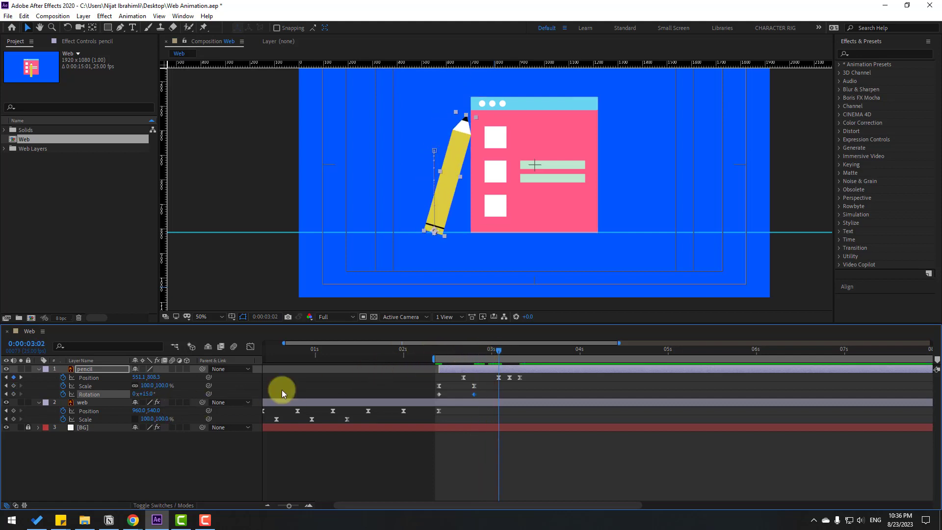
click(147, 394)
text(-)
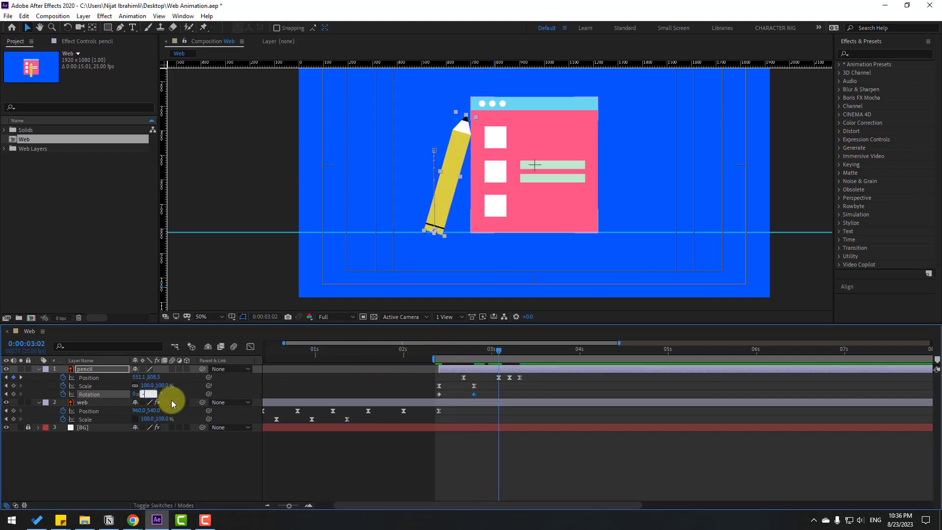
text(10)
key(Return)
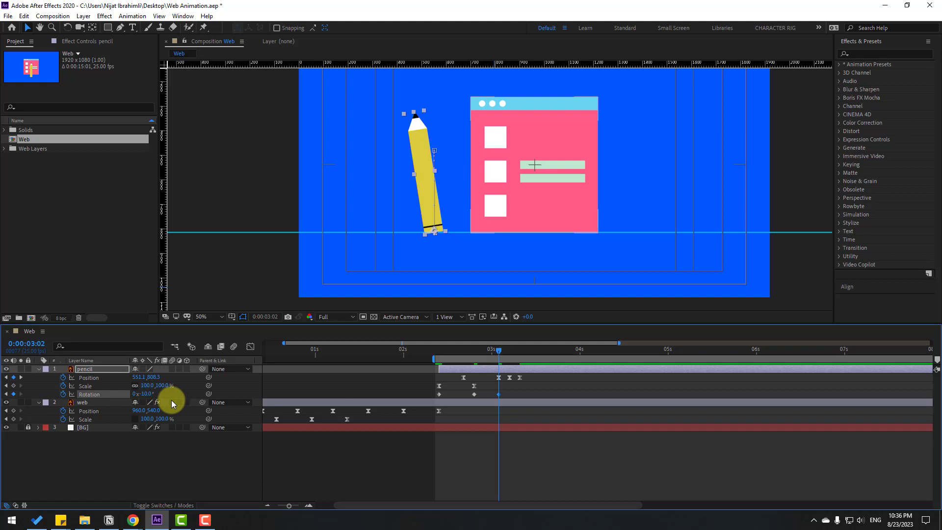
click(147, 395)
text(0)
key(Return)
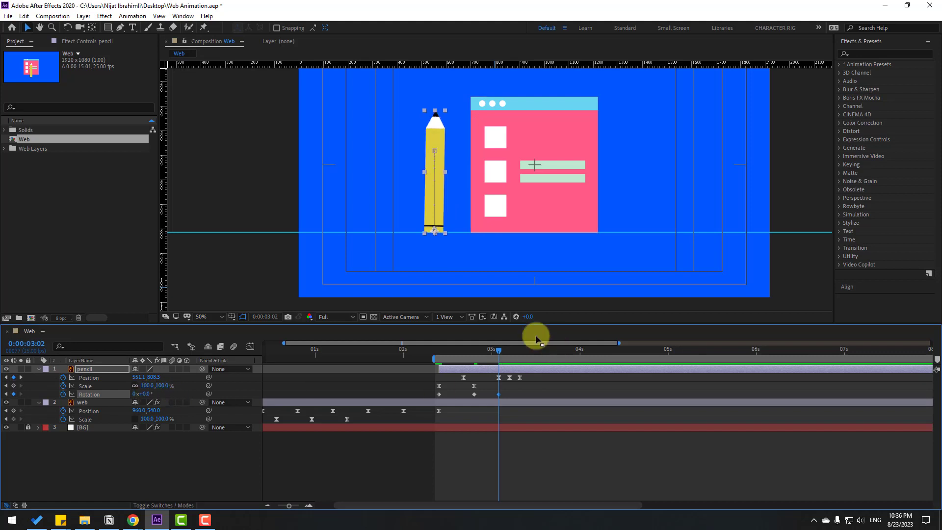
- Review the pencil's tilt from 2:10 and set its Rotation at 3:02 to -5°
drag(439, 351, 498, 351)
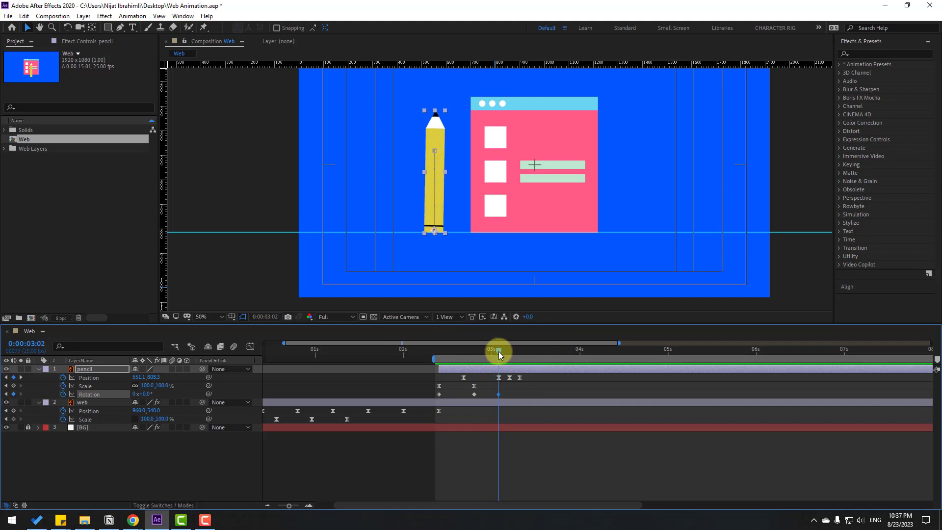
click(153, 394)
text(-5)
key(Return)
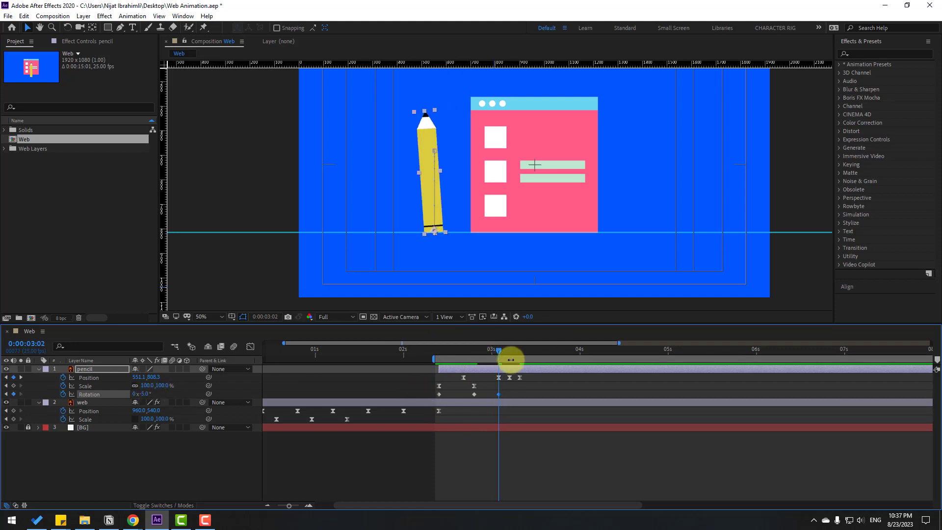
- Rotate the pencil to +15° at 3:05 so it leans against the page's edge, and check the contact up close
drag(500, 351, 509, 354)
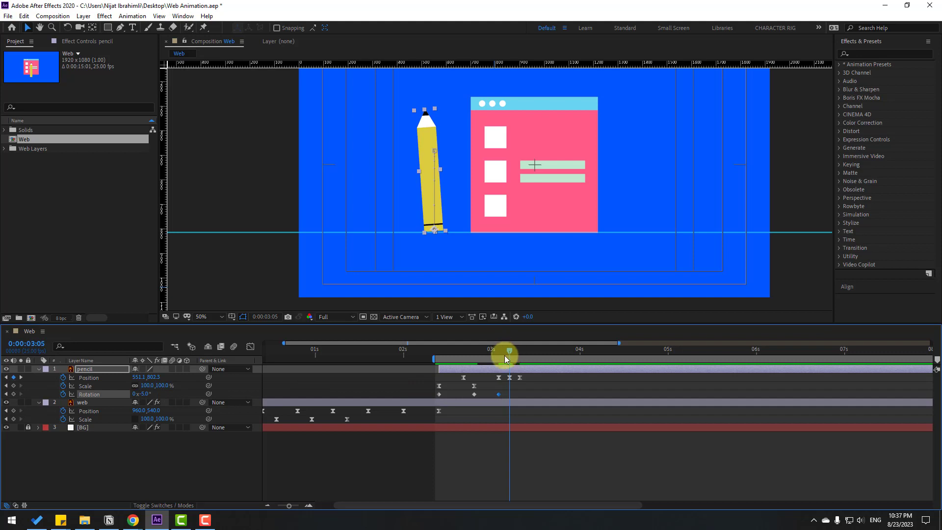
drag(142, 393, 155, 395)
scroll(424, 150, up, 4)
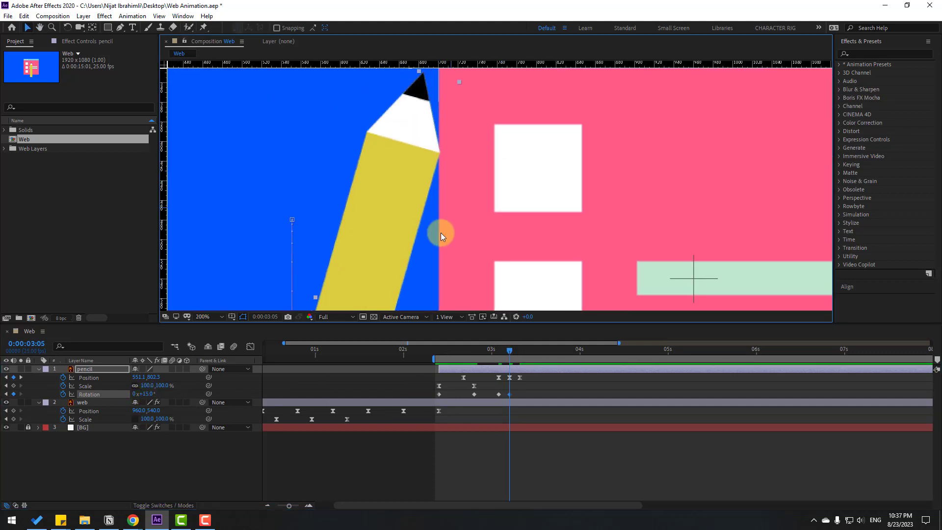
drag(489, 353, 510, 352)
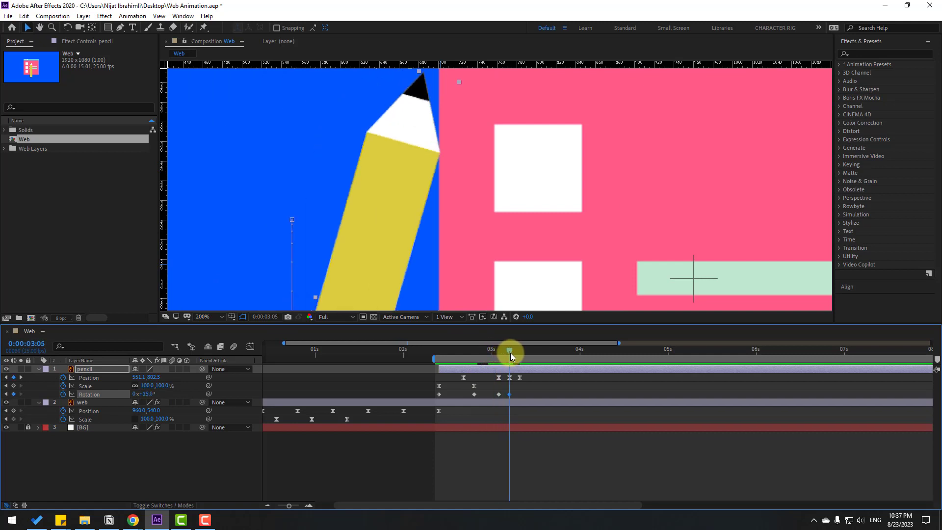
- Set the pencil's Rotation to +13° at 3:08 for a small rebound off the page
key(Page_Down)
key(Page_Down)
key(Page_Down)
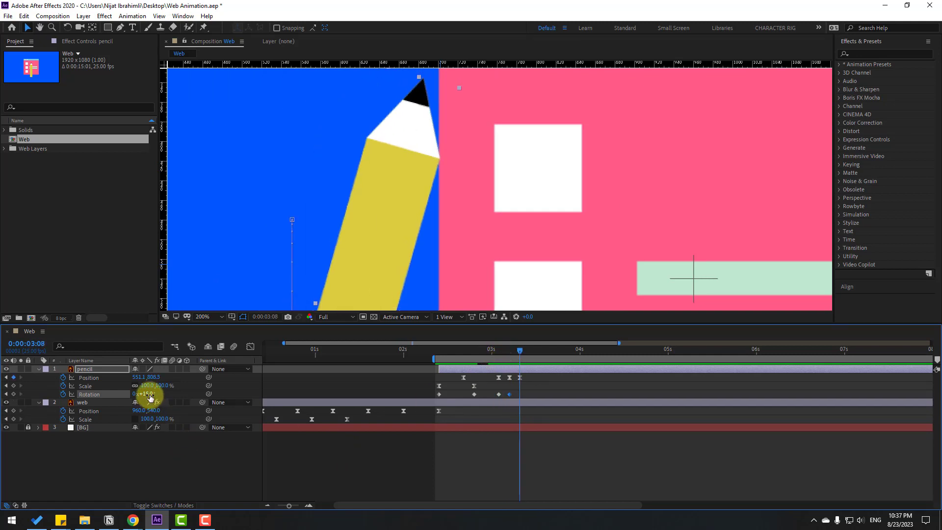
drag(147, 393, 158, 397)
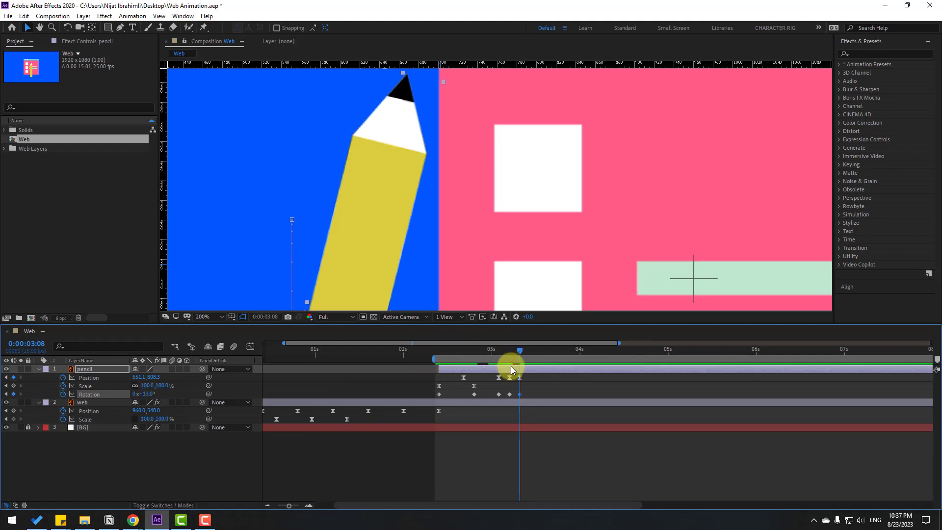
- Duplicate the pencil's 3:05 Rotation keyframe at 3:11 so it settles back against the page
key(Page_Down)
key(Page_Down)
key(Page_Down)
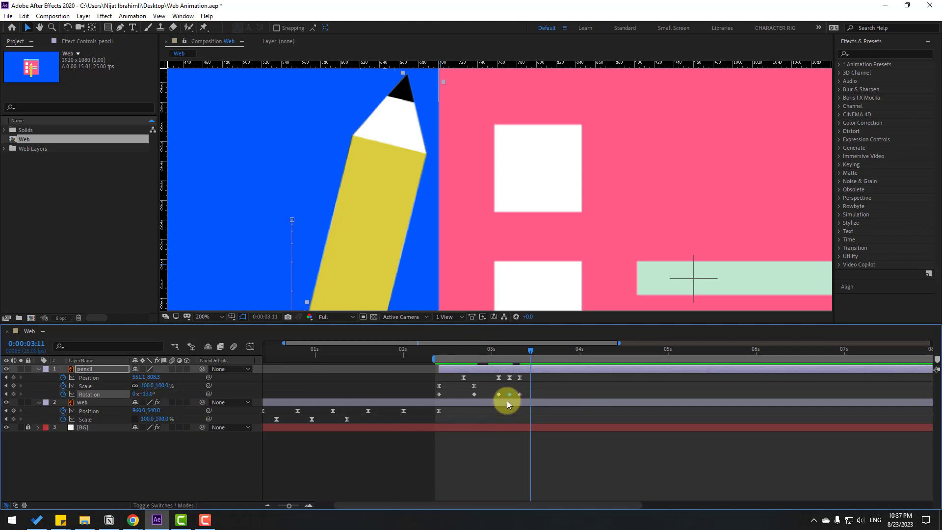
key(ctrl+c)
key(ctrl+v)
- Apply Easy Ease to all the pencil's Rotation keyframes and preview the animation
drag(549, 393, 426, 401)
right_click(441, 395)
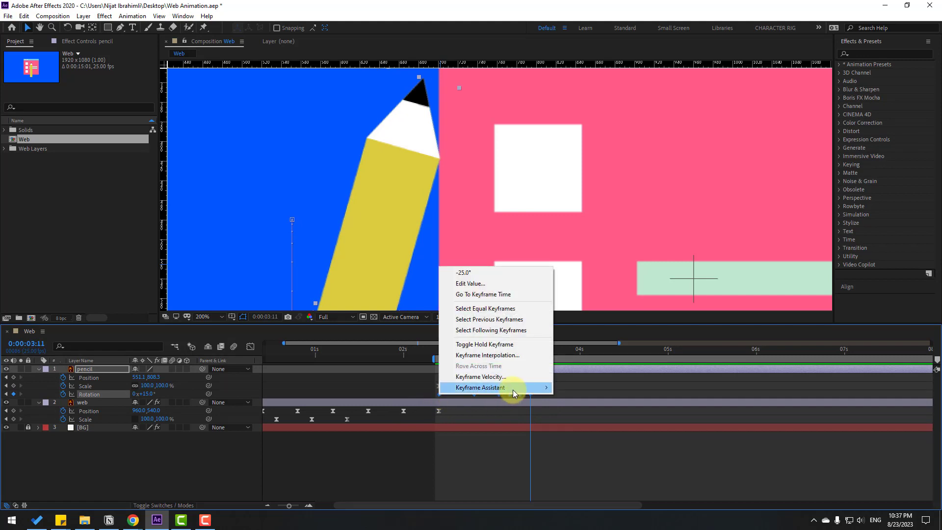
mouse_move(513, 387)
click(696, 420)
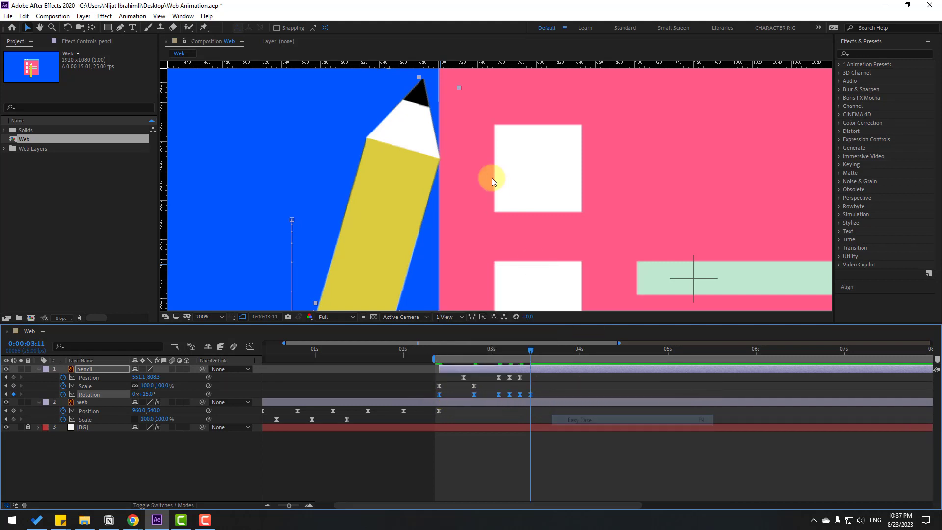
scroll(577, 236, down, 4)
key(space)
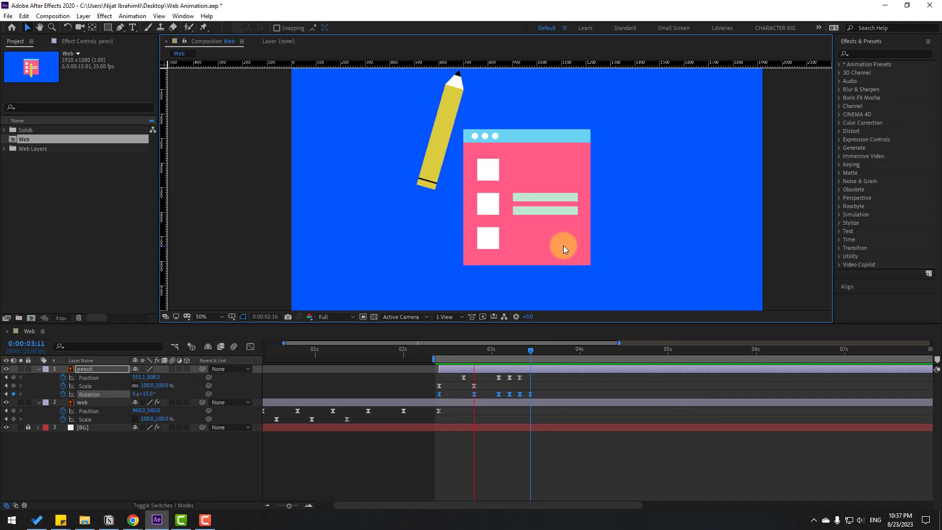
- Delete the pencil's Rotation keyframe at 2:20 and preview the motion
drag(490, 351, 415, 352)
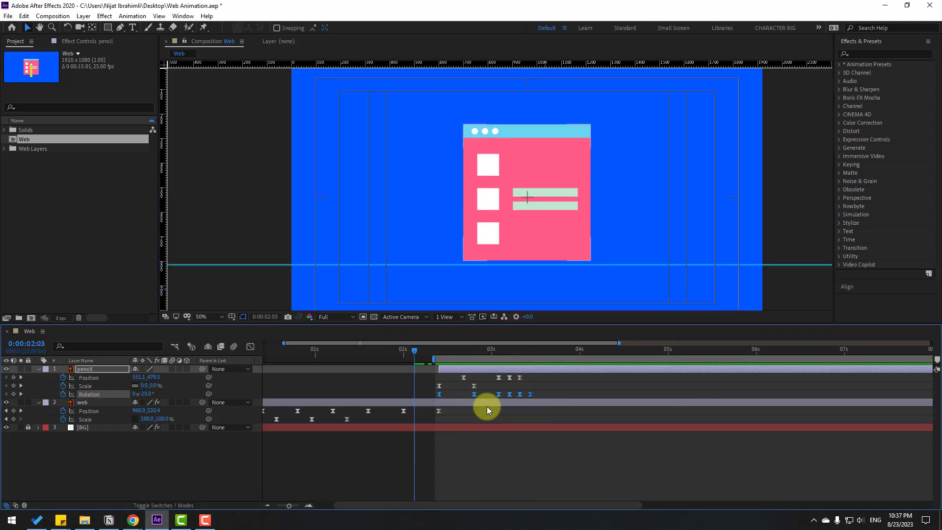
click(472, 383)
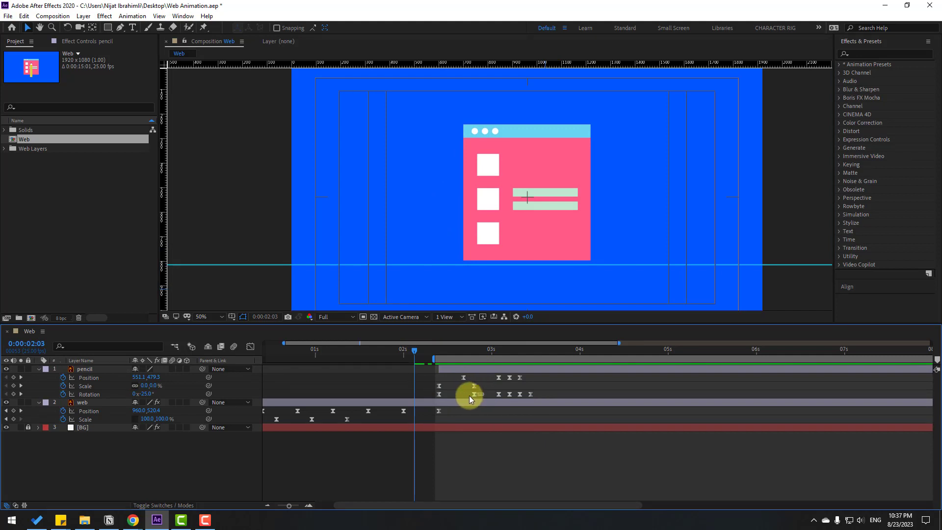
click(473, 394)
click(456, 407)
key(space)
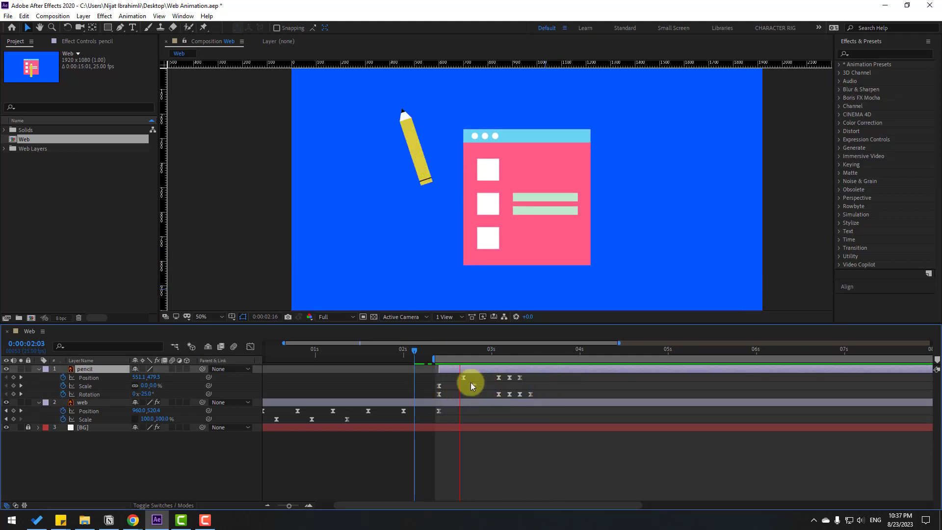
- Set the pencil's starting Rotation at 2:10 to -15° and preview the motion
click(440, 349)
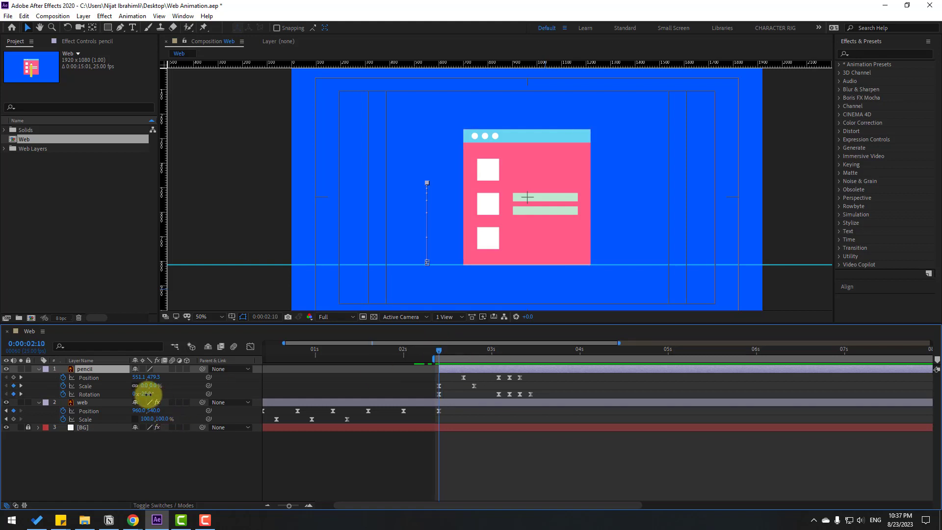
drag(147, 394, 151, 395)
click(466, 390)
key(space)
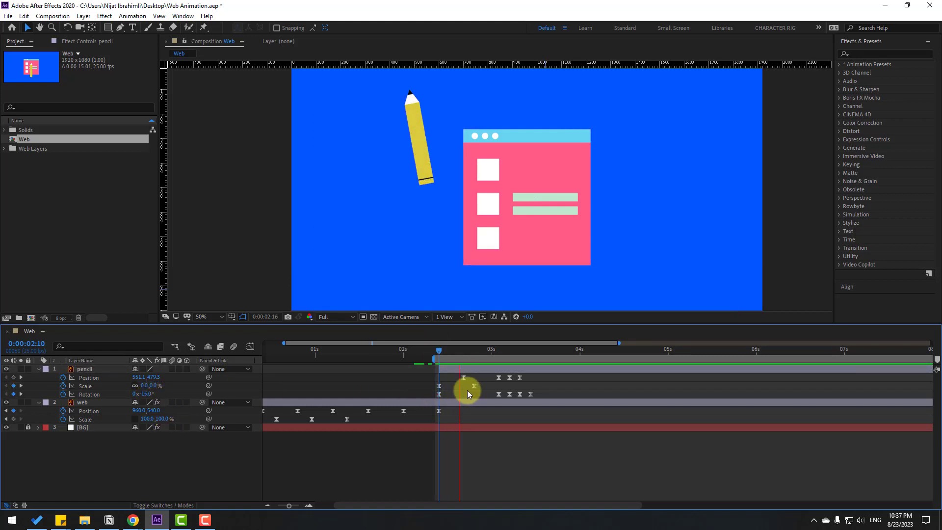
- Scrub through the pencil's drop and move its 3:02 Rotation keyframe earlier, to about 2:22
click(437, 340)
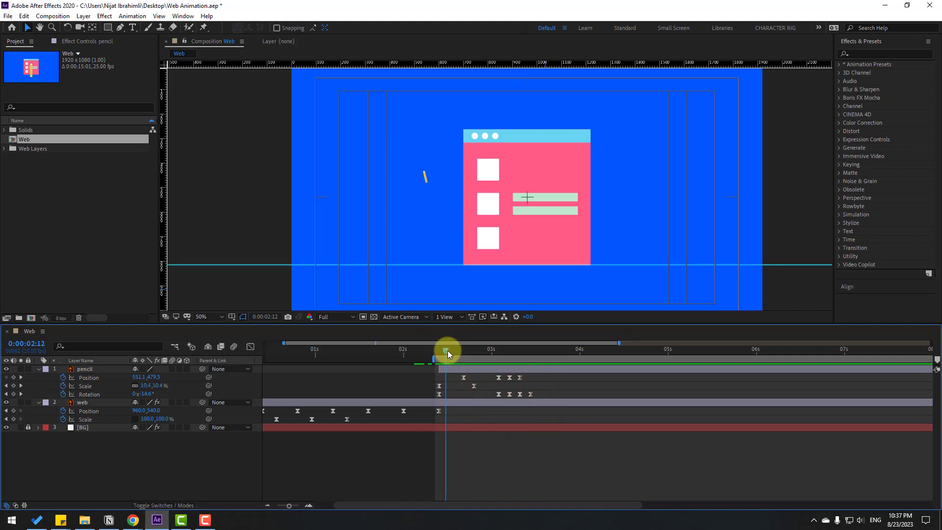
drag(447, 350, 491, 350)
click(499, 393)
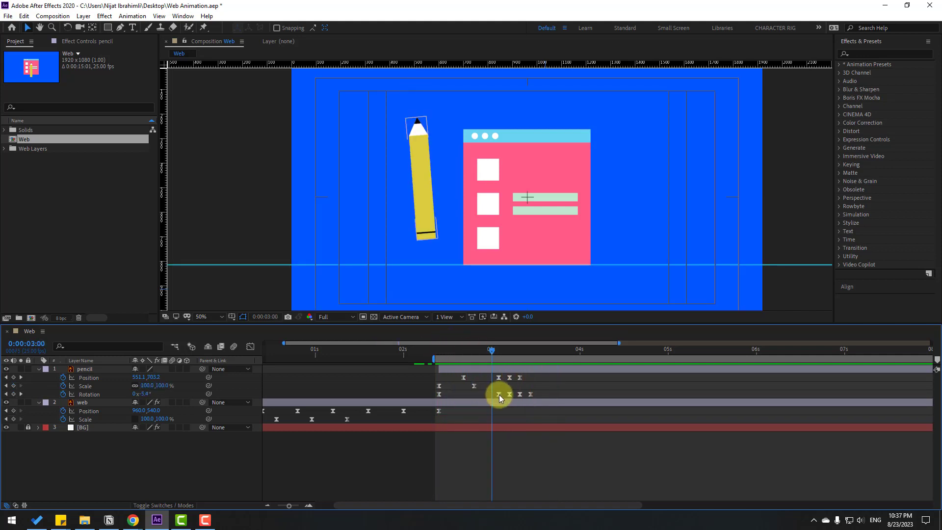
drag(498, 396, 480, 394)
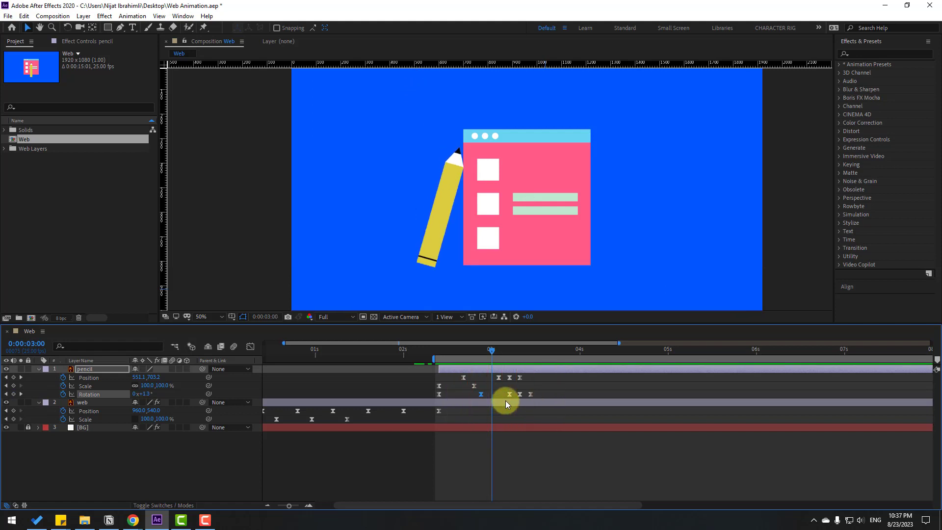
- Preview the pencil's drop, then show its Rotation keyframes at 2:10 and 2:22 in the Graph Editor
key(space)
key(space)
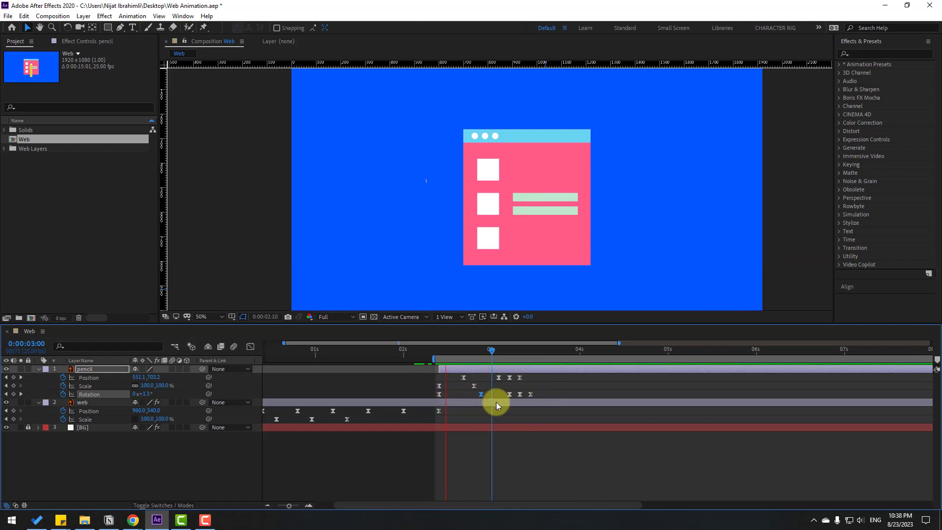
key(space)
mouse_move(494, 394)
mouse_down()
mouse_move(456, 395)
mouse_move(422, 416)
mouse_up()
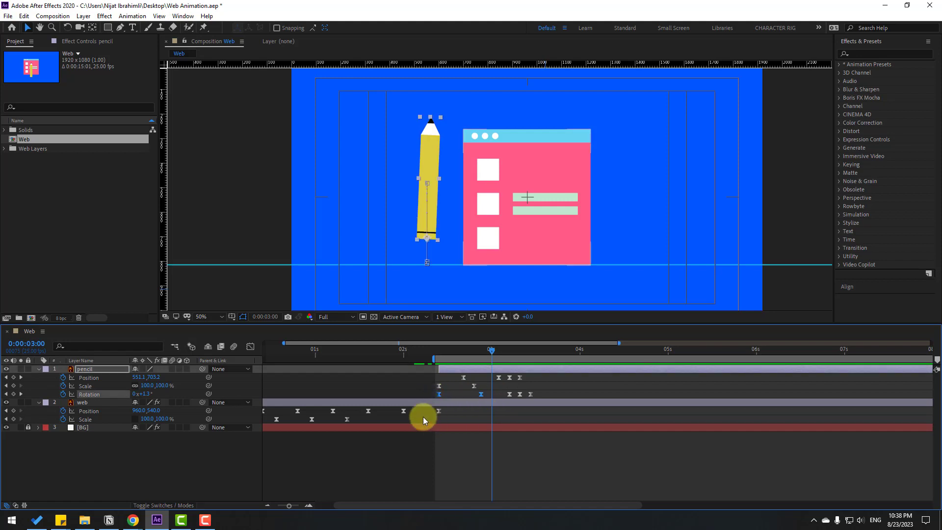
click(250, 346)
key(equal)
key(equal)
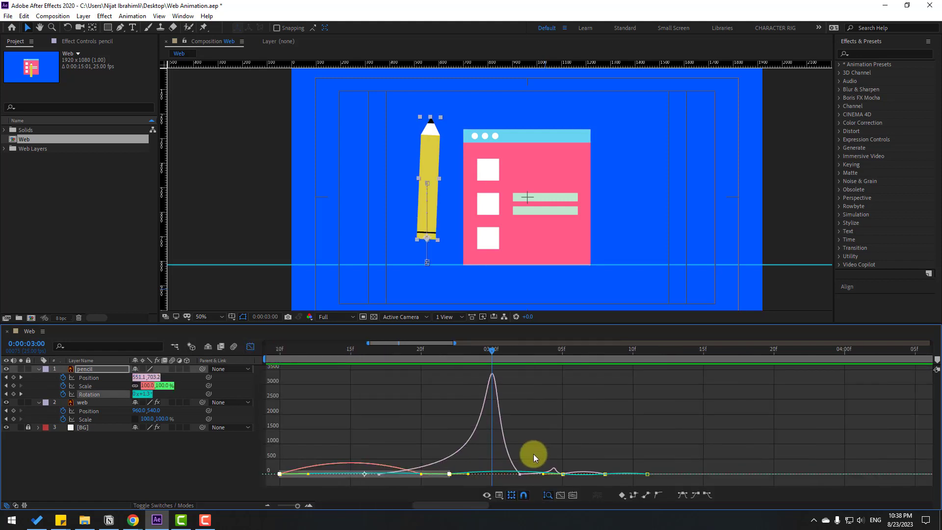
drag(360, 431, 431, 433)
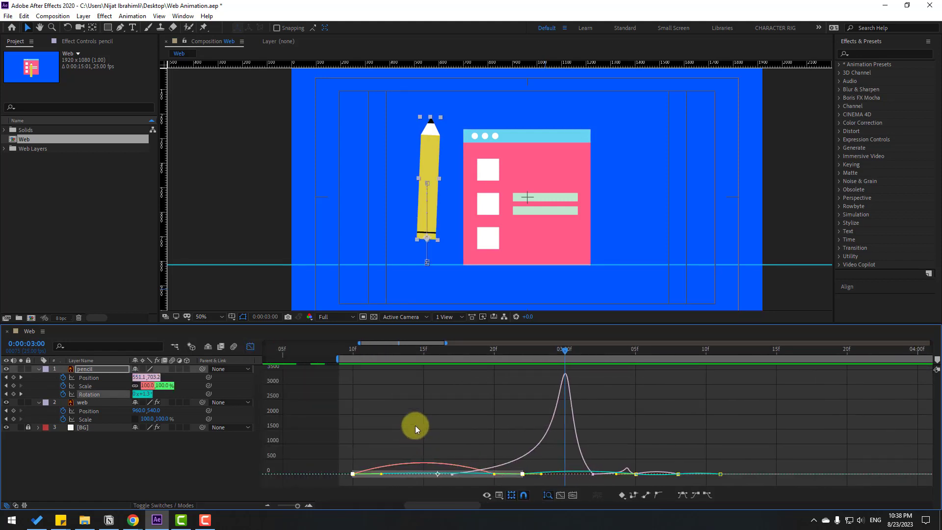
- Lengthen the outgoing ease of the pencil's 2:22 Rotation keyframe to about 3:01 on the speed graph and preview the motion
click(415, 425)
click(383, 468)
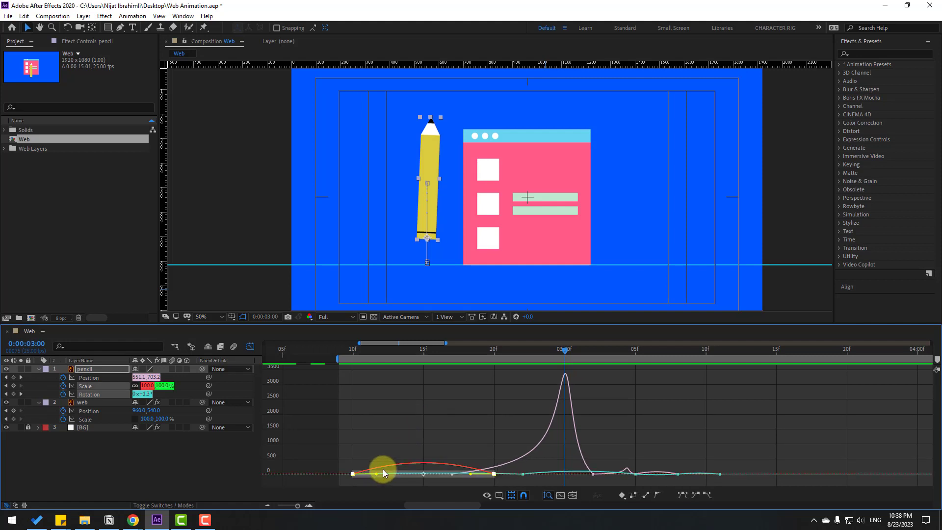
double_click(524, 476)
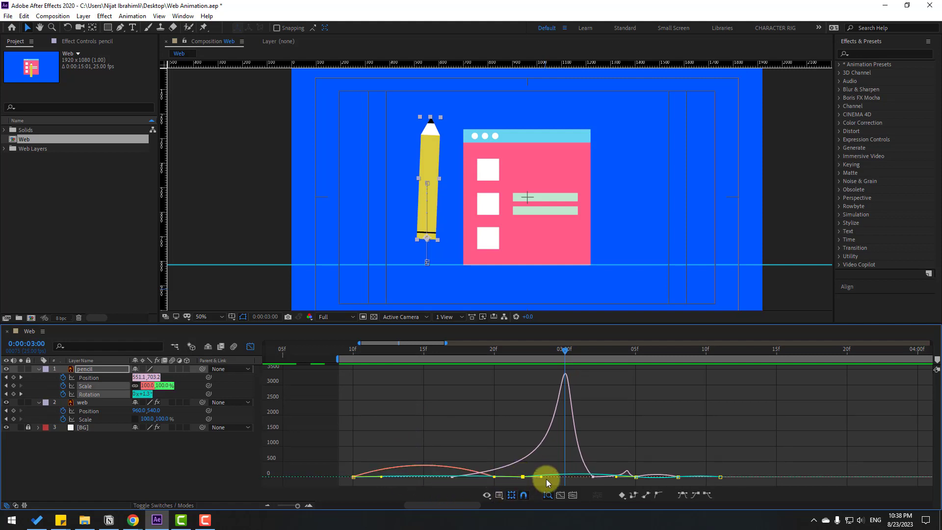
scroll(546, 478, up, 3)
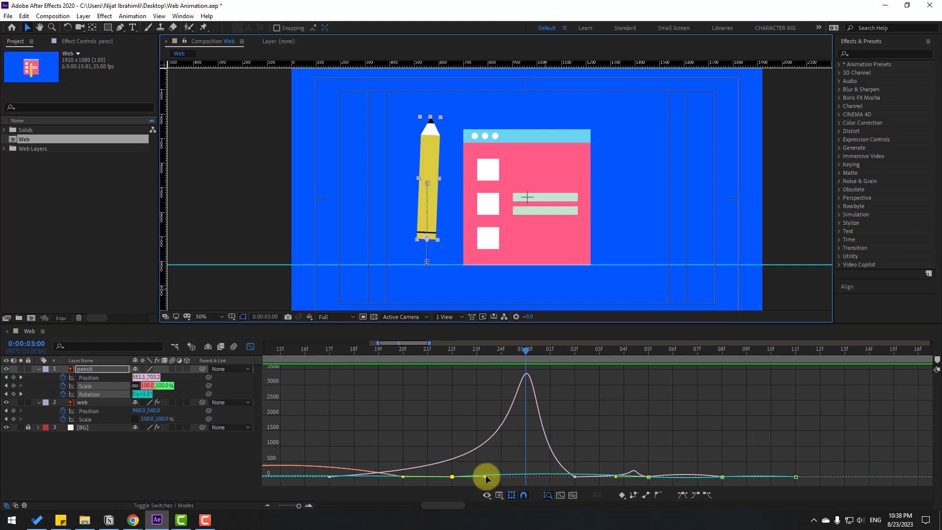
drag(495, 477, 555, 478)
key(minus)
key(minus)
key(space)
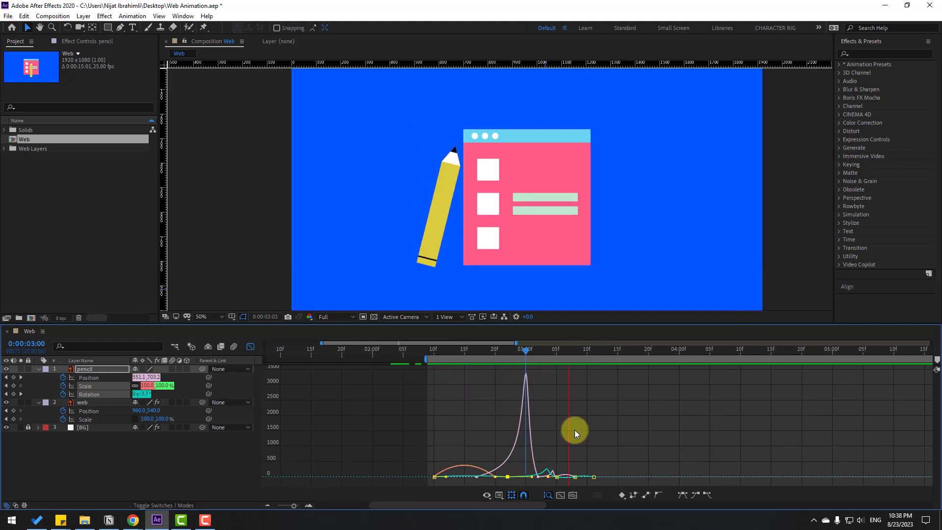
key(space)
- Slightly shorten that outgoing ease, lengthen the incoming ease of the 3:05 Rotation keyframe, preview, and close the Graph Editor
key(equal)
key(equal)
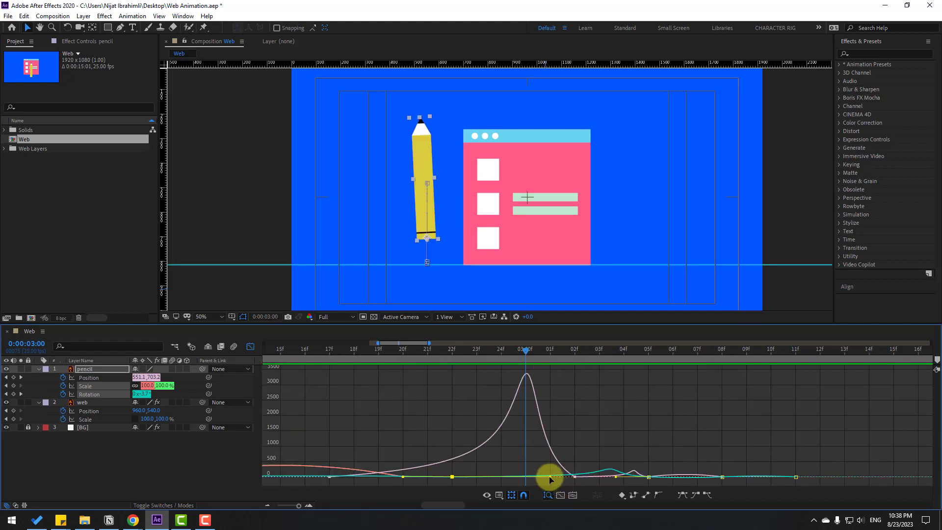
drag(549, 477, 540, 477)
drag(614, 476, 604, 478)
key(minus)
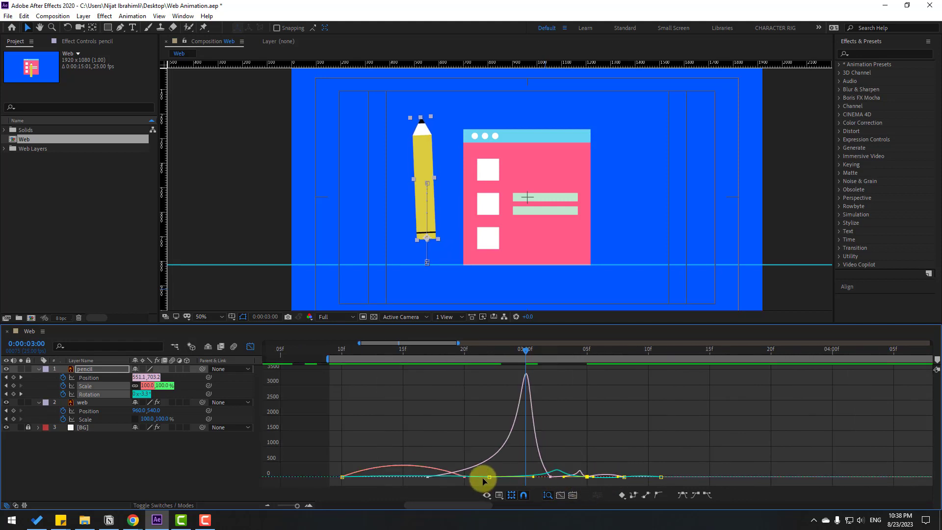
key(space)
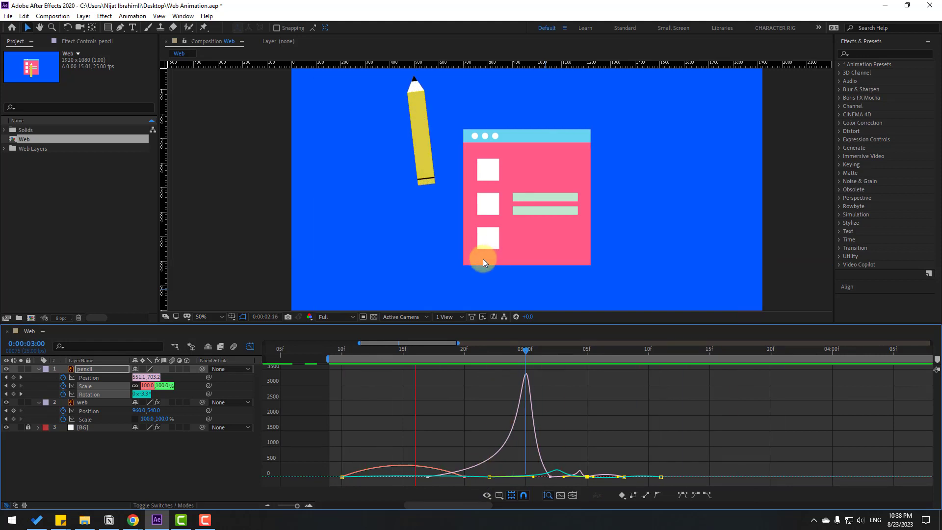
key(space)
click(250, 347)
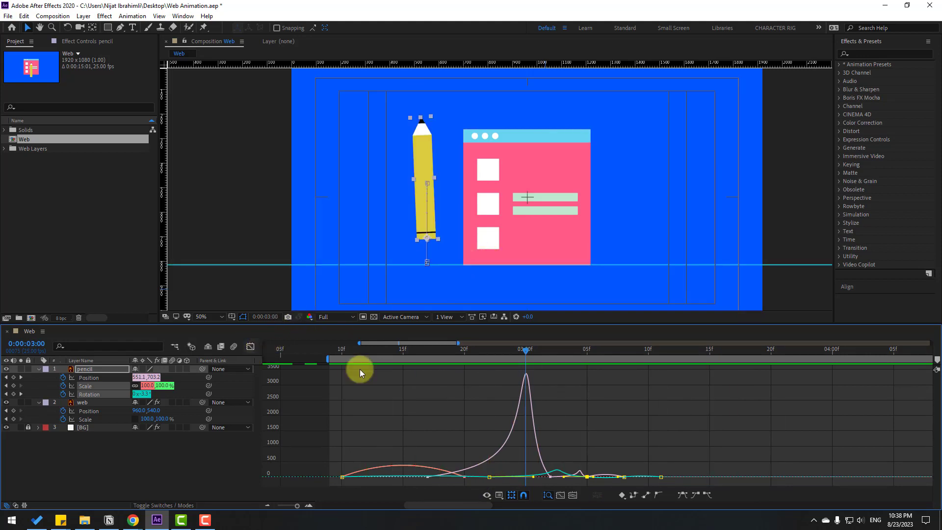
- Add a Position keyframe to the web layer at 3:14 and set its X position to 1347 at 4:05
click(436, 387)
key(minus)
key(minus)
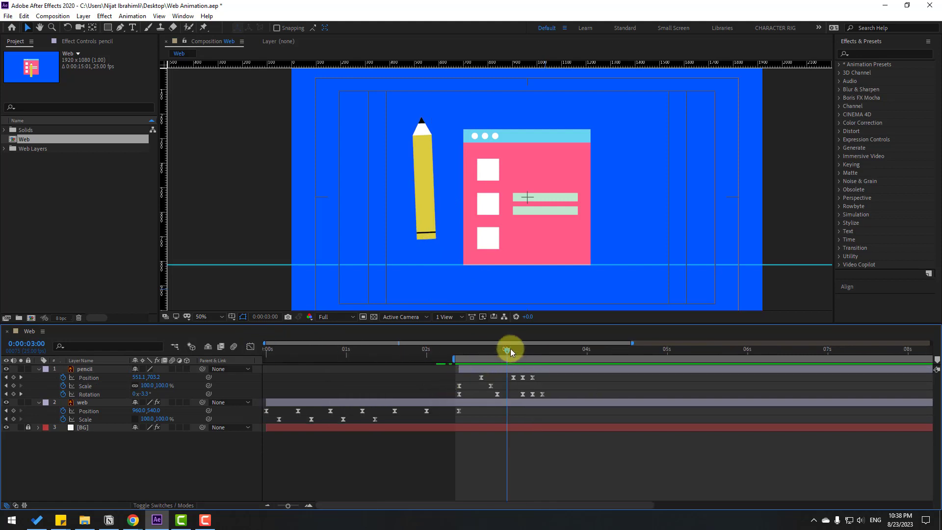
drag(510, 350, 548, 352)
click(83, 403)
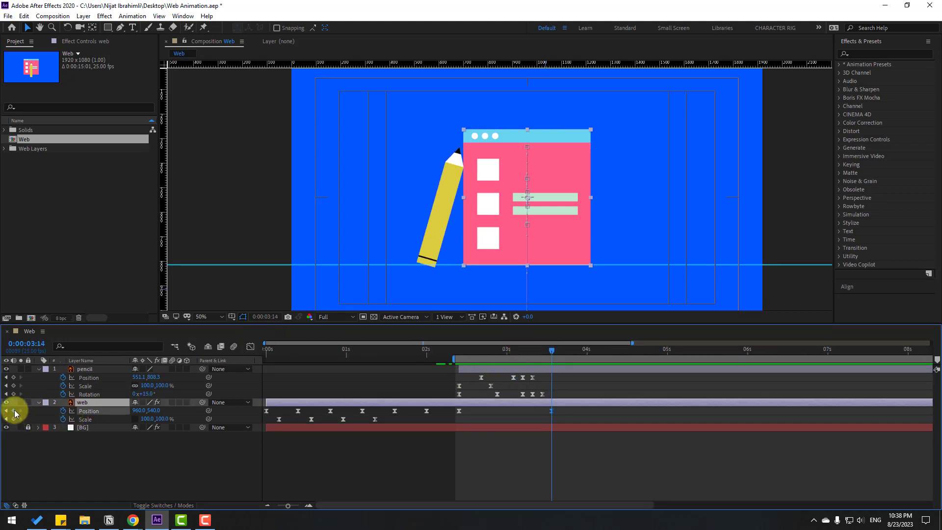
click(558, 367)
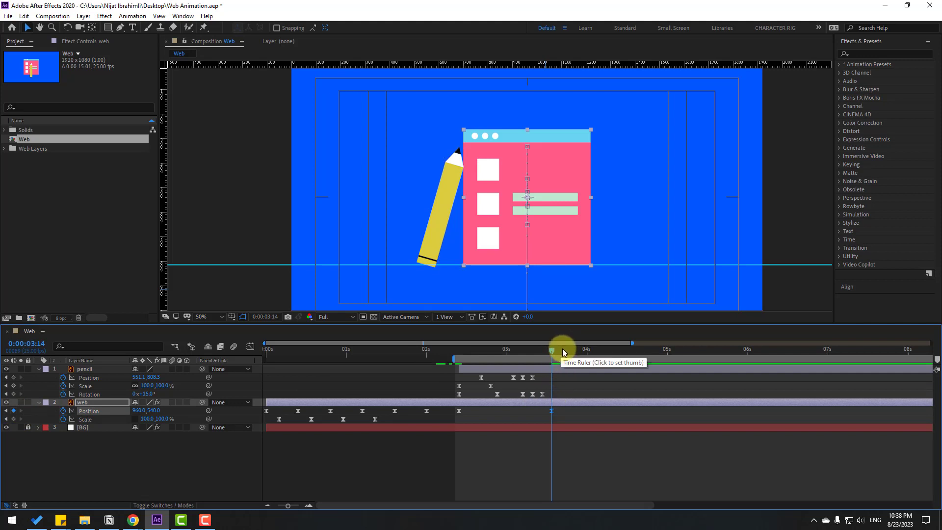
drag(562, 348, 597, 352)
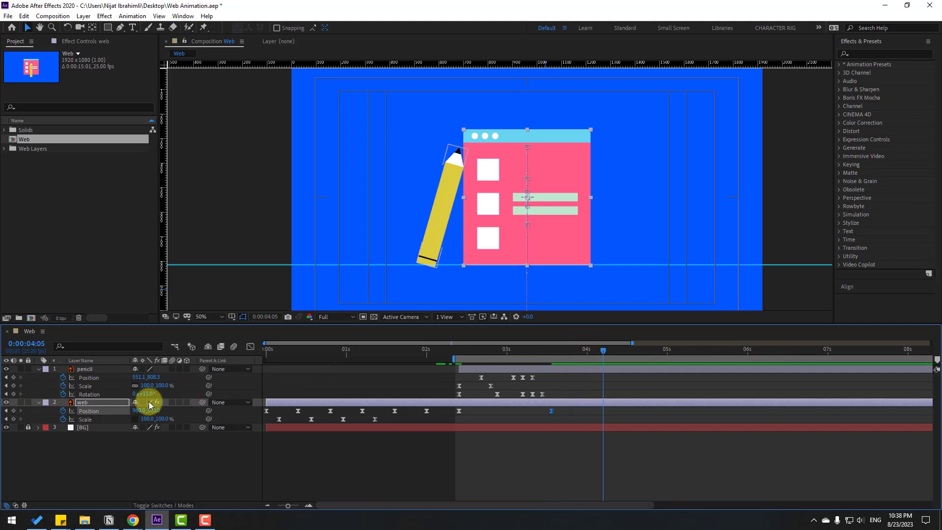
drag(138, 410, 318, 404)
- Reshape the web page's sideways slide to peak early and slow down gradually, and preview it with the work area starting near 3:06
drag(611, 412, 540, 428)
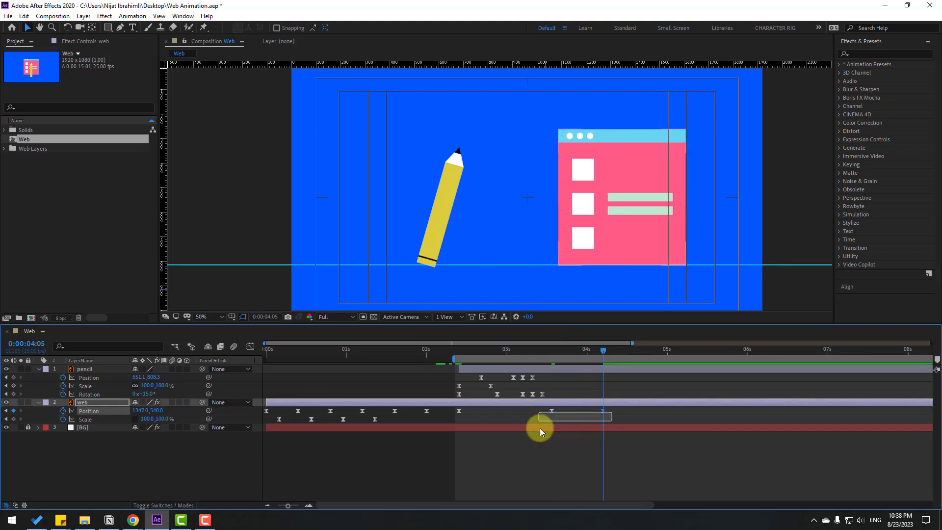
key(shift+F3)
click(538, 461)
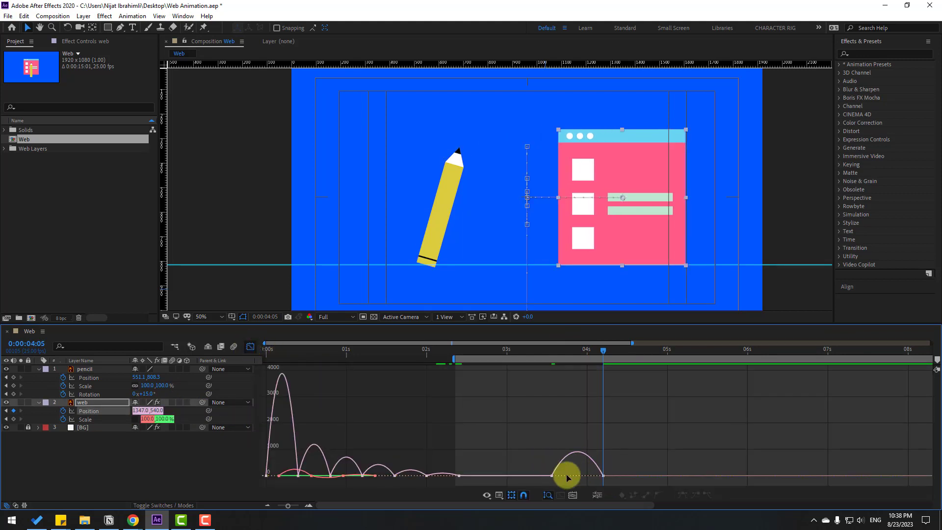
drag(578, 471, 529, 481)
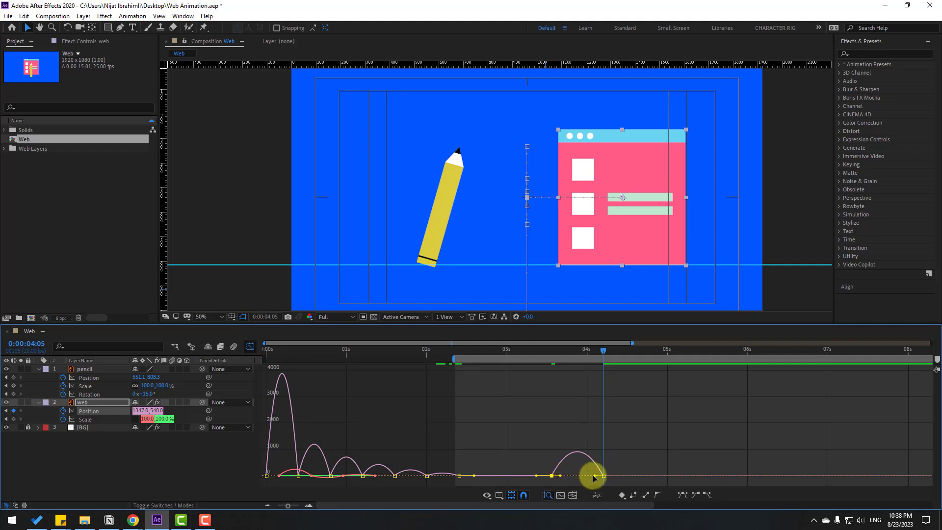
drag(595, 475, 580, 475)
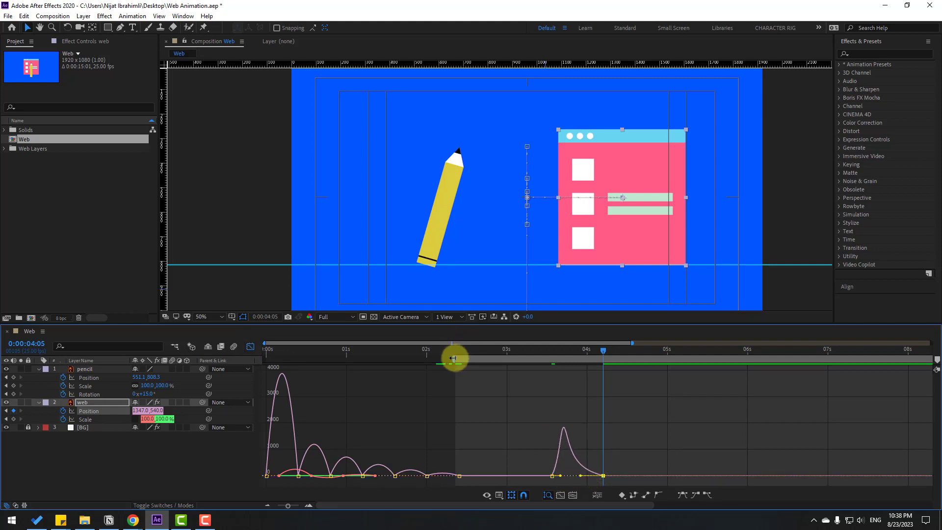
drag(452, 358, 535, 358)
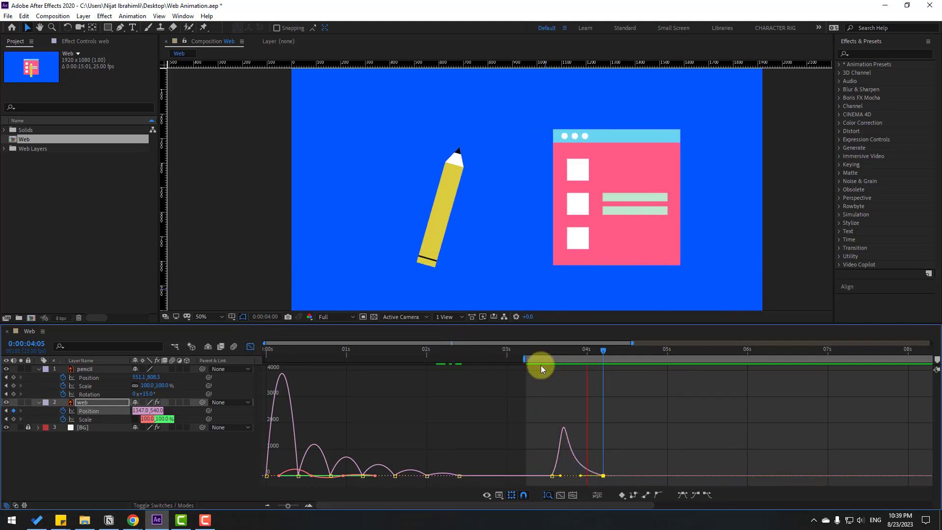
click(250, 347)
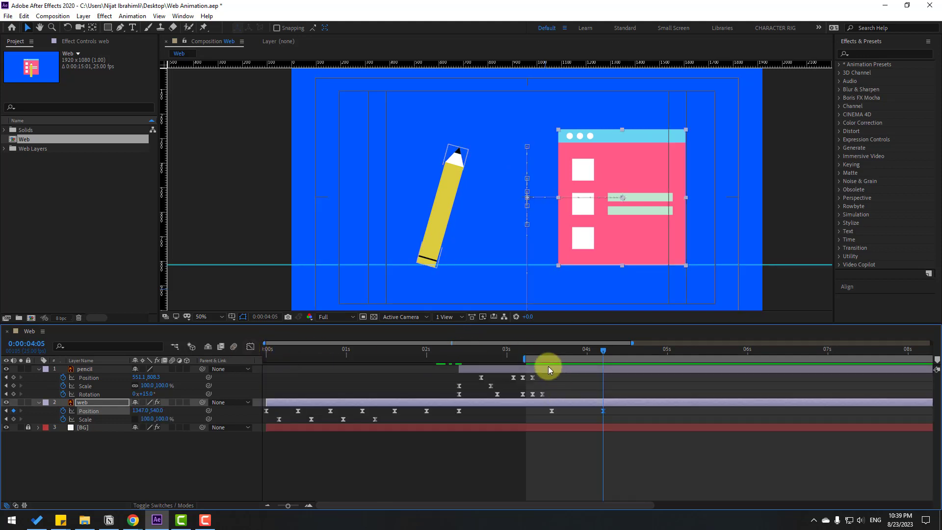
- Add a Rotation keyframe to the pencil at 3:14 and rotate it to about 87° at 3:24
click(83, 368)
click(537, 351)
drag(538, 352, 551, 350)
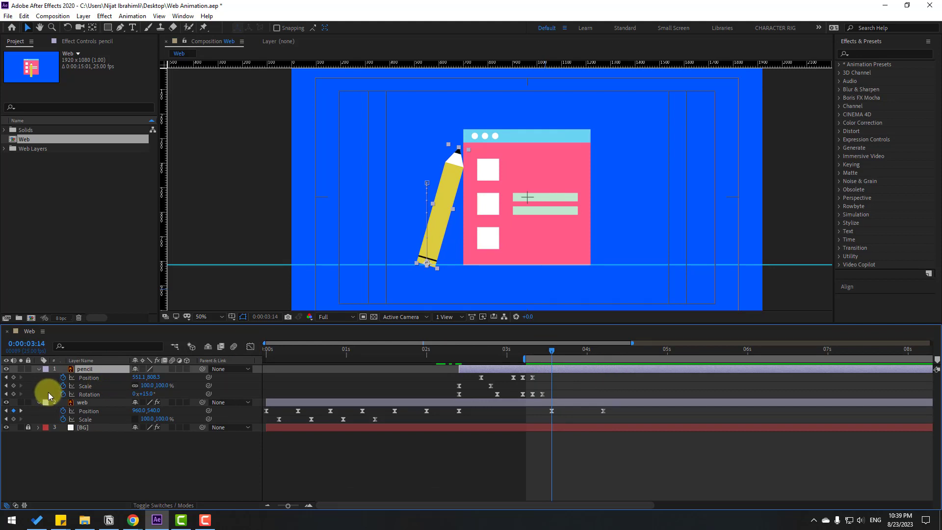
click(14, 394)
drag(556, 347, 583, 351)
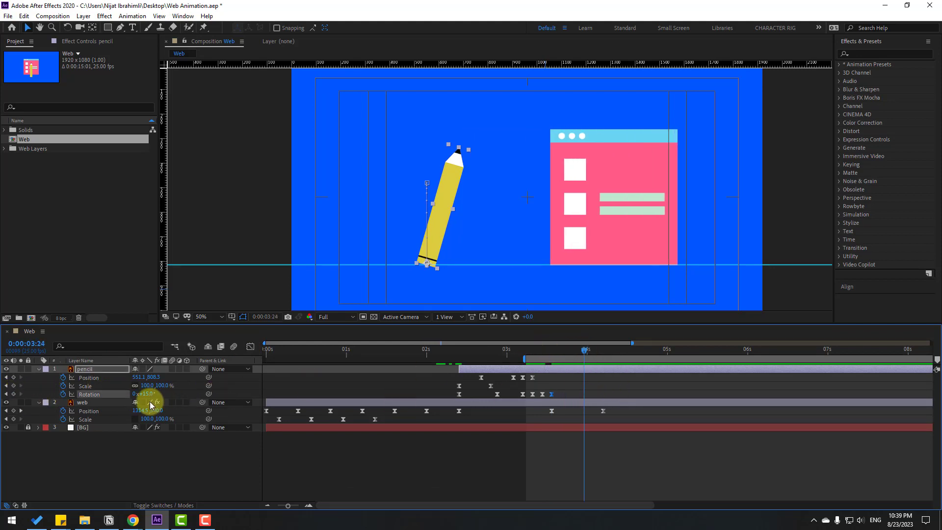
drag(147, 394, 185, 396)
- Keyframe the pencil's Position at 3:14, lay it flat on the guide at 3:24 with Y 775.3 and Rotation 89°, and scrub the fall
drag(515, 257, 546, 197)
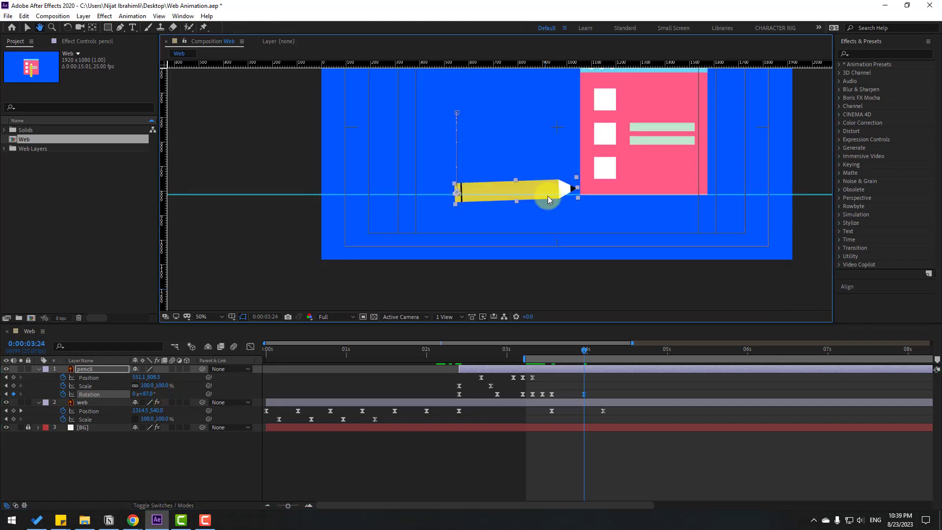
scroll(588, 211, up, 2)
drag(625, 224, 572, 229)
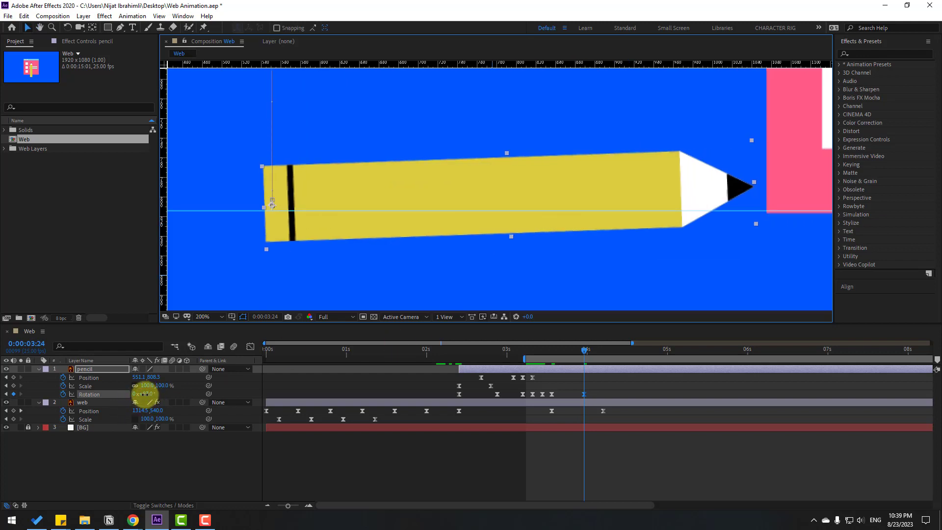
drag(146, 393, 143, 389)
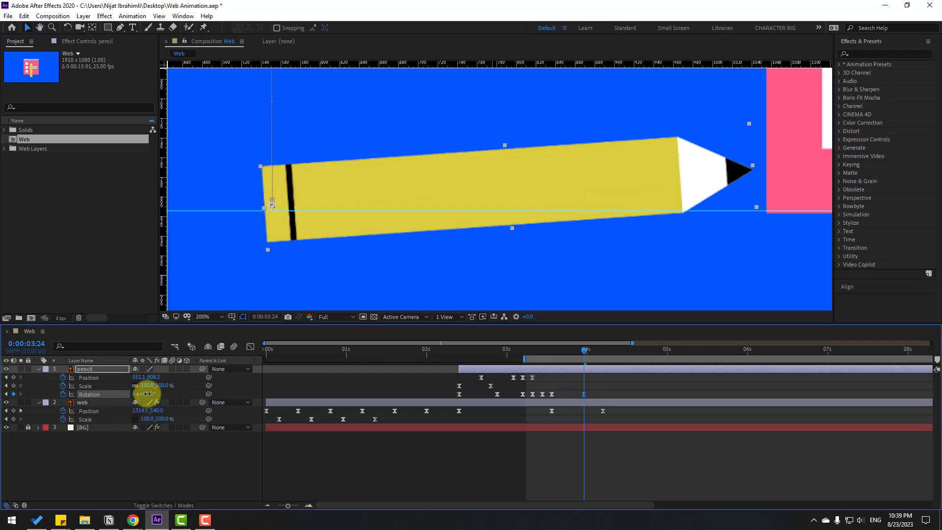
drag(556, 351, 584, 351)
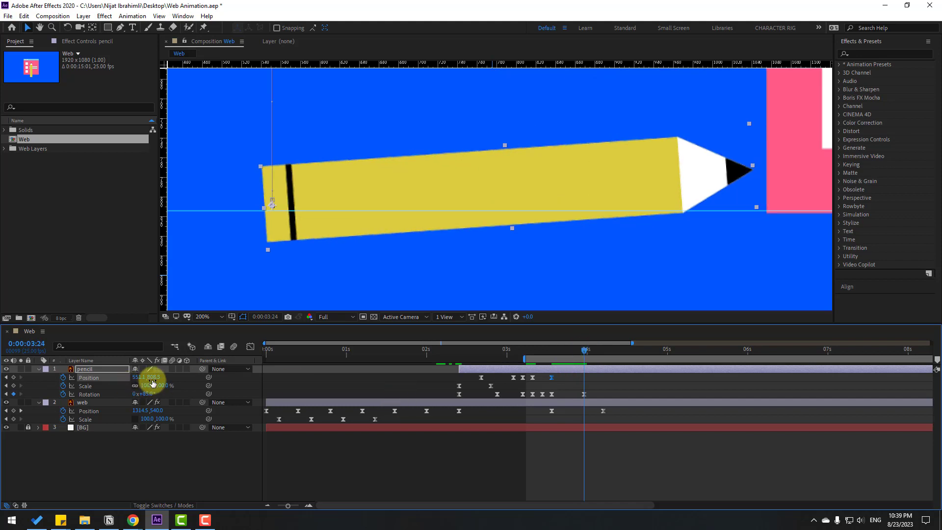
mouse_move(150, 378)
mouse_down()
mouse_move(135, 376)
mouse_move(150, 392)
mouse_up()
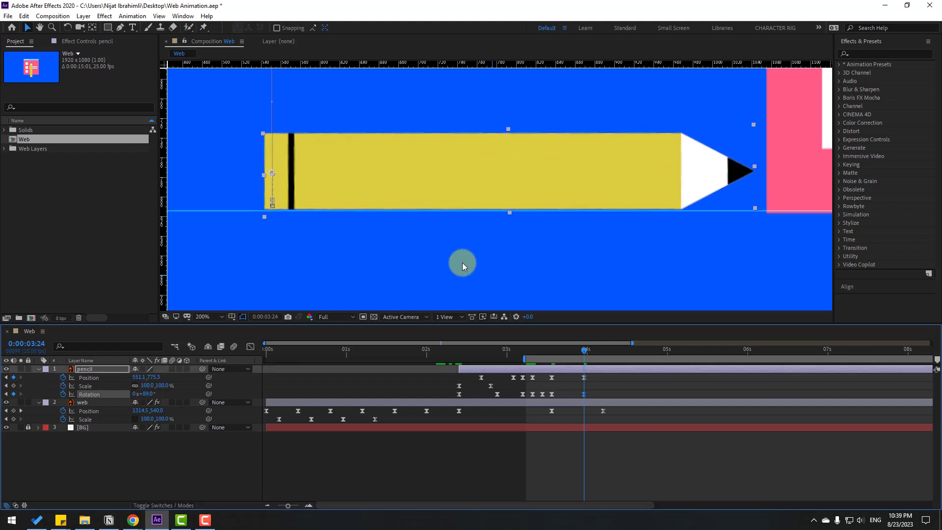
key(comma)
mouse_move(529, 348)
mouse_down()
mouse_move(601, 349)
mouse_move(580, 357)
mouse_up()
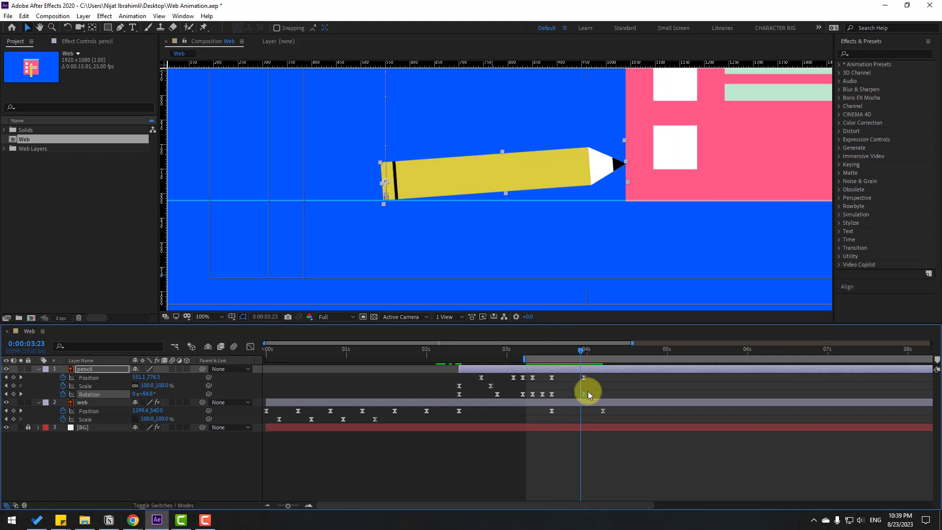
- Lengthen the ease out of the pencil's 3:14 Rotation keyframe so the fall accelerates late on the speed graph, and preview it
drag(593, 391, 545, 402)
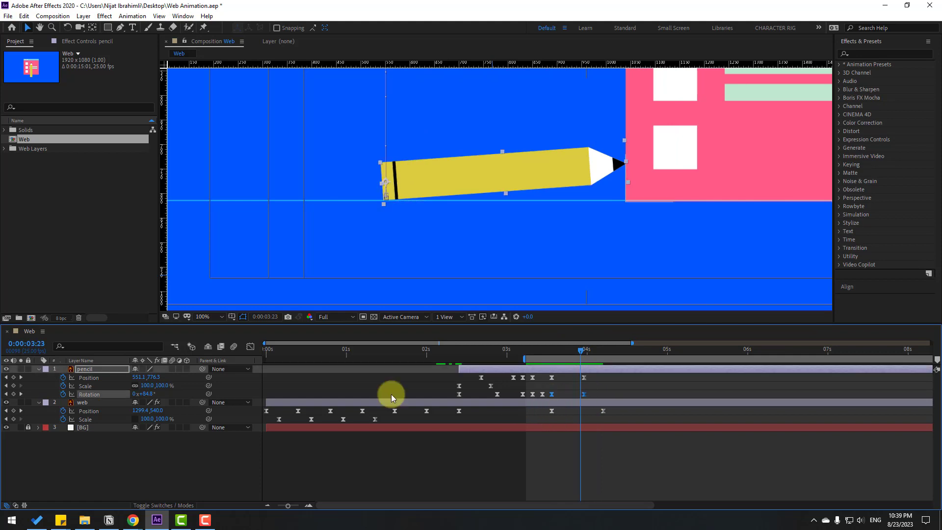
click(250, 346)
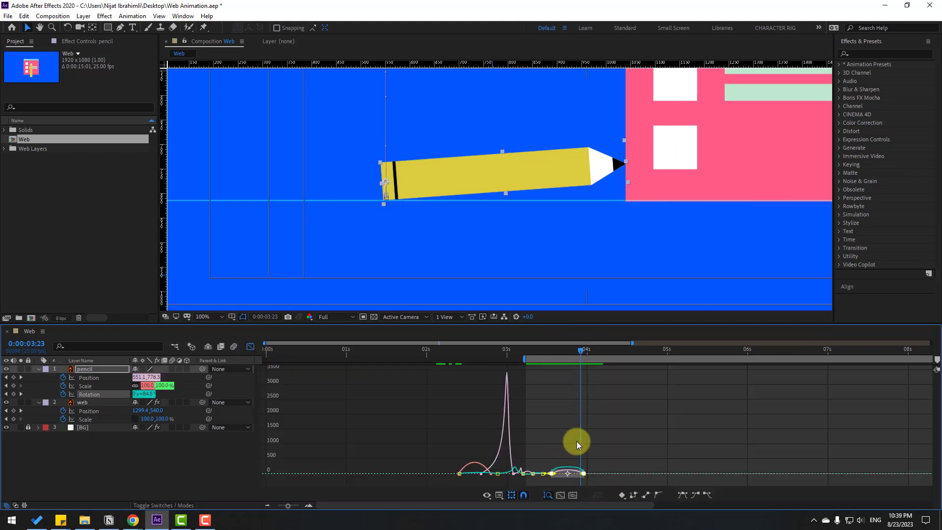
scroll(573, 444, up, 5)
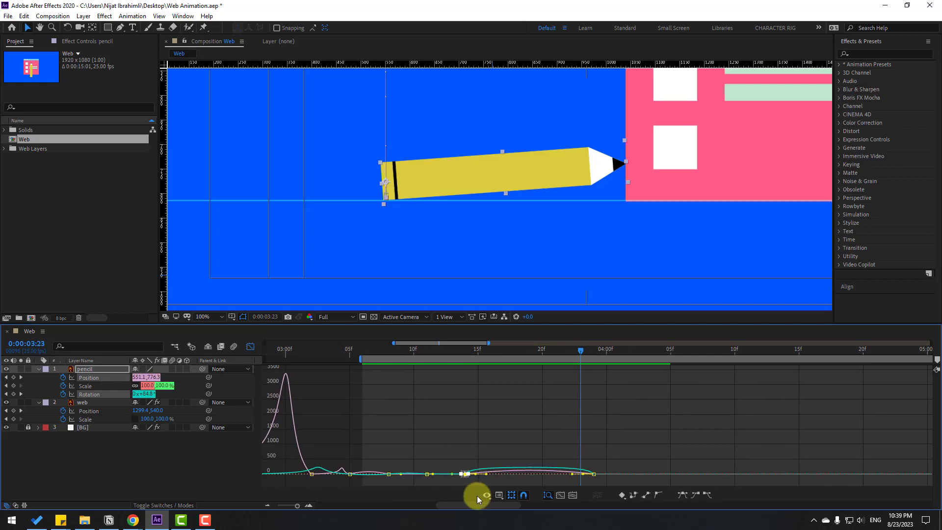
click(479, 470)
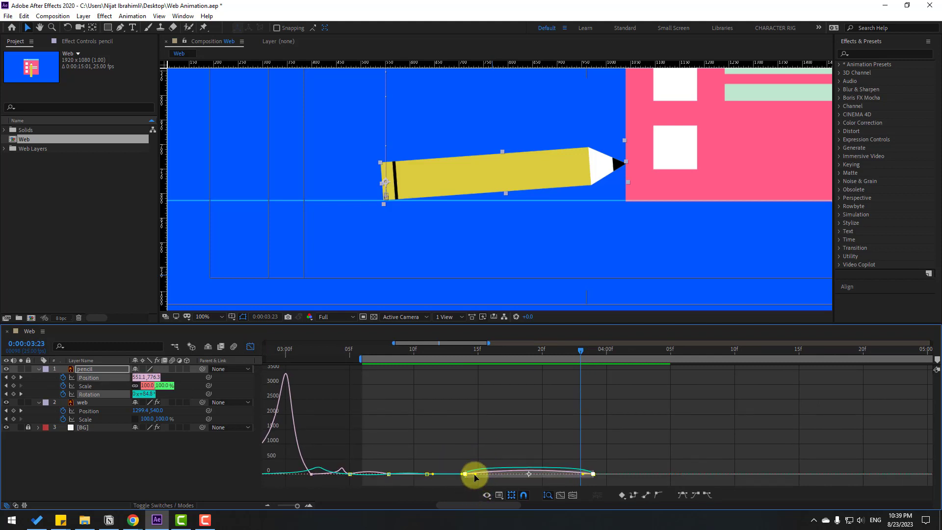
drag(477, 475, 531, 475)
key(minus)
key(space)
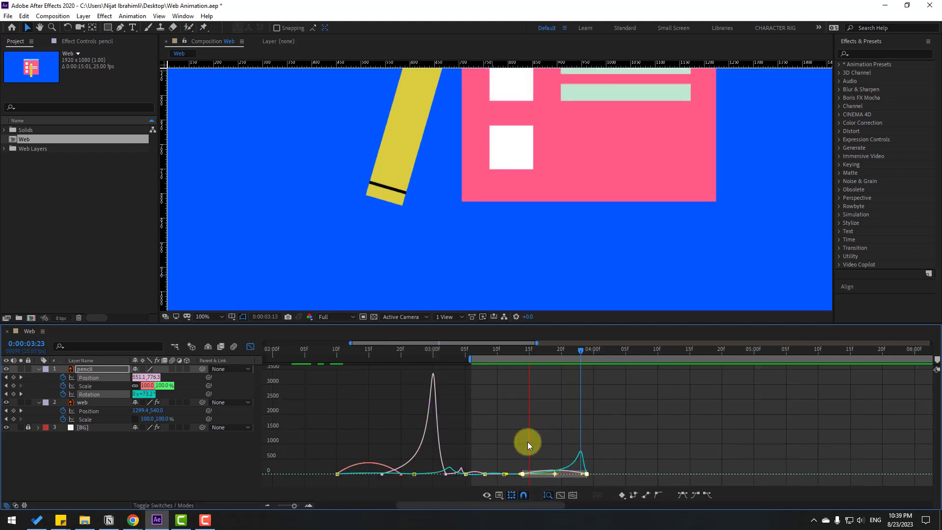
- Preview the pencil's fall in the whole frame, and leave the speed graph for the layer keyframe view
scroll(617, 224, down, 4)
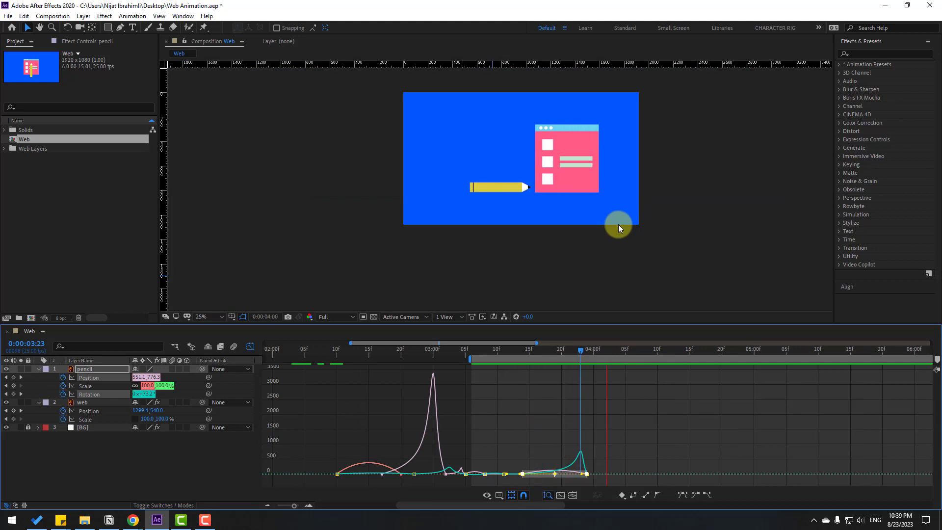
key(space)
click(250, 346)
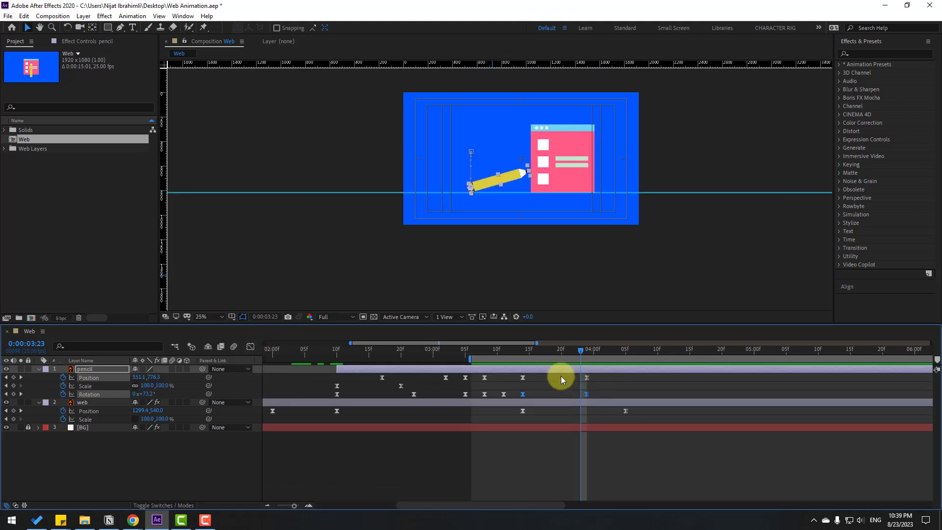
- Add a small rebound after the pencil lands by setting its Rotation to 86° at 4:02
click(584, 350)
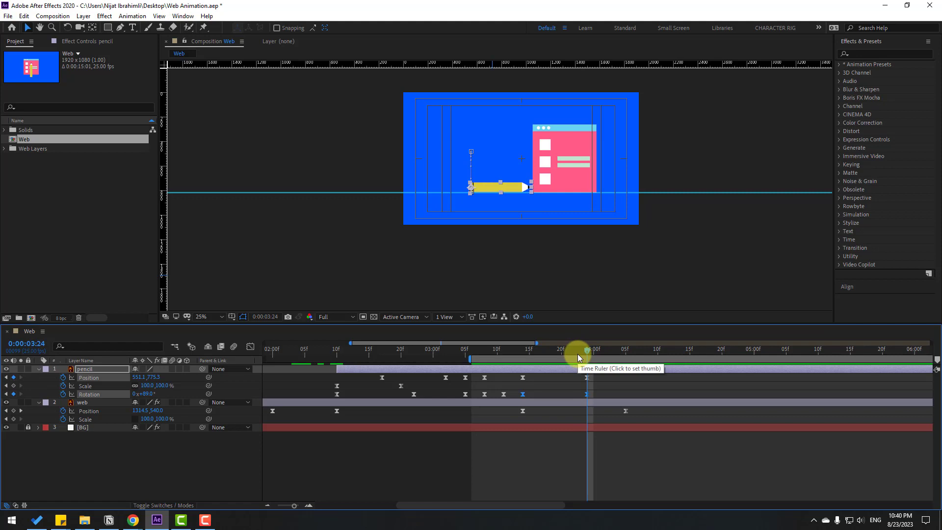
click(607, 384)
key(Page_Down)
key(Page_Down)
key(Page_Down)
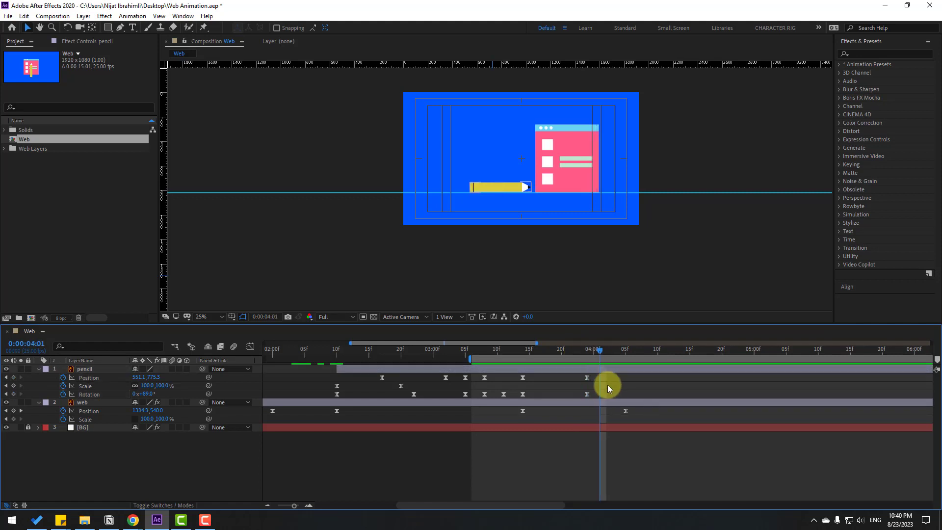
scroll(488, 266, up, 6)
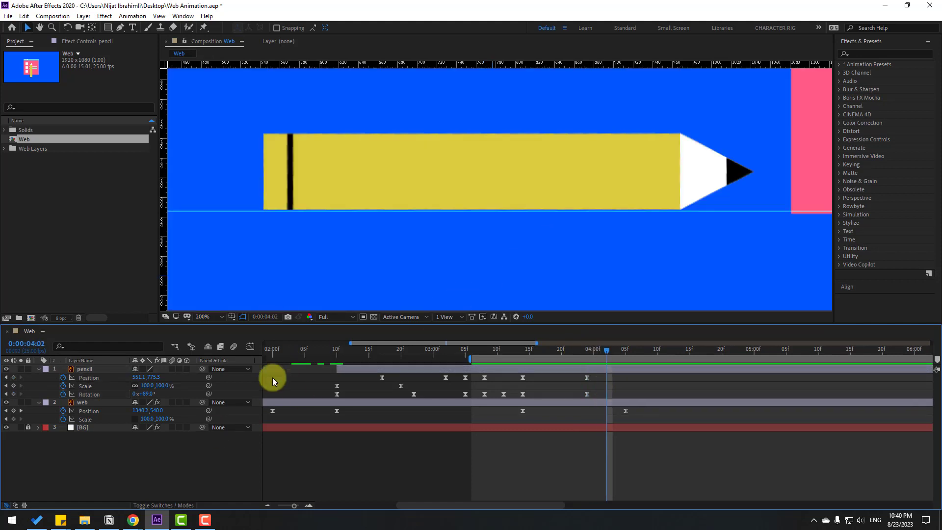
click(149, 395)
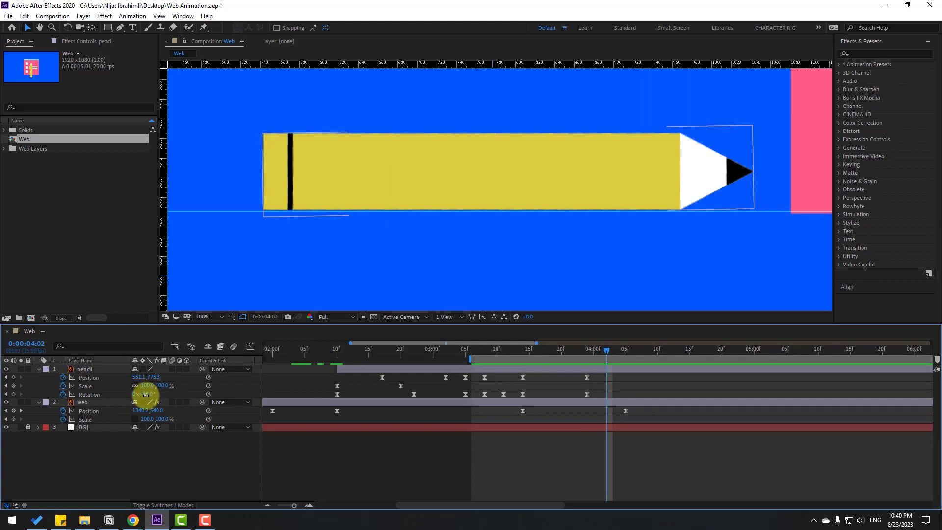
drag(146, 394, 147, 391)
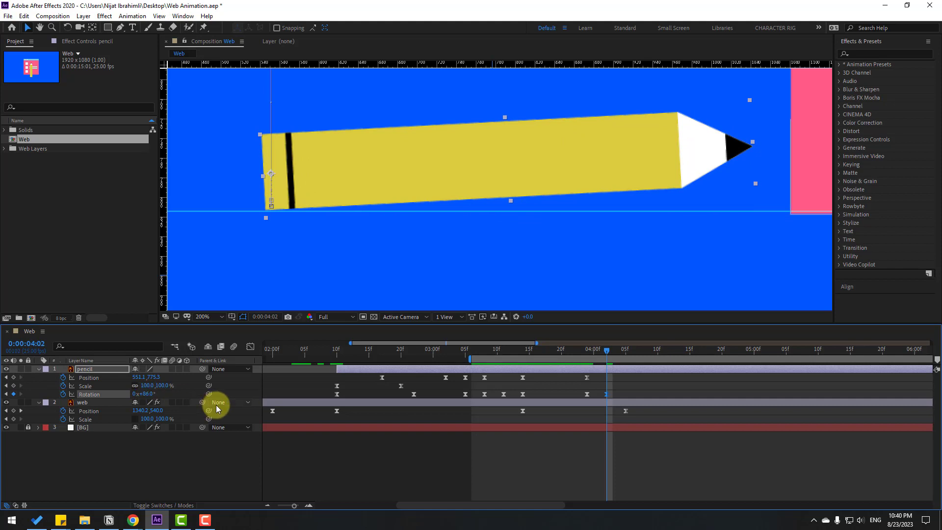
- Copy the pencil's flat 3:24 Rotation keyframe and paste it at 4:05
key(Page_Down)
key(Page_Down)
key(Page_Down)
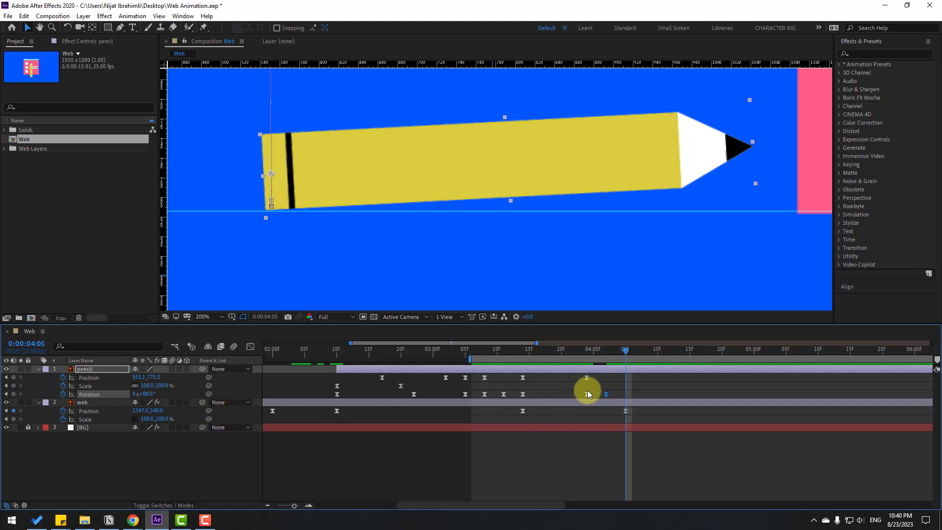
click(586, 394)
key(ctrl+c)
key(ctrl+v)
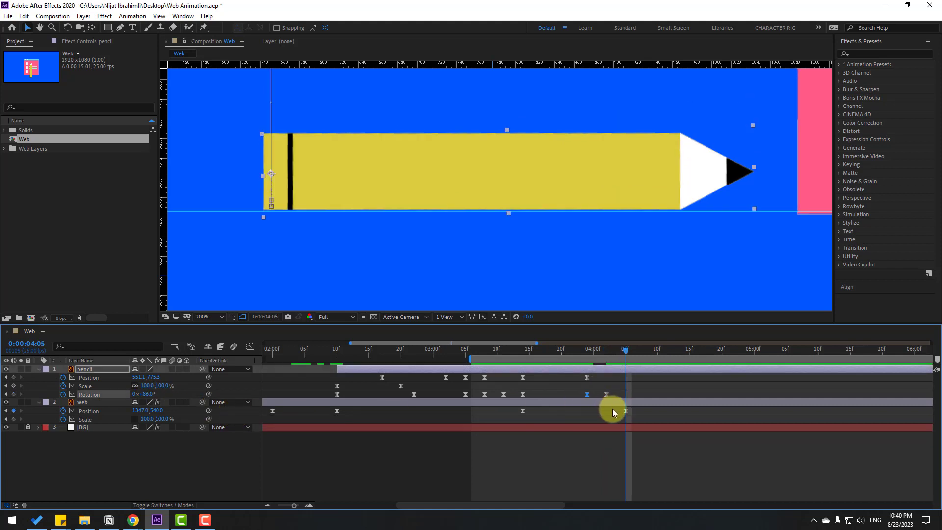
scroll(652, 253, down, 6)
scroll(622, 223, up, 2)
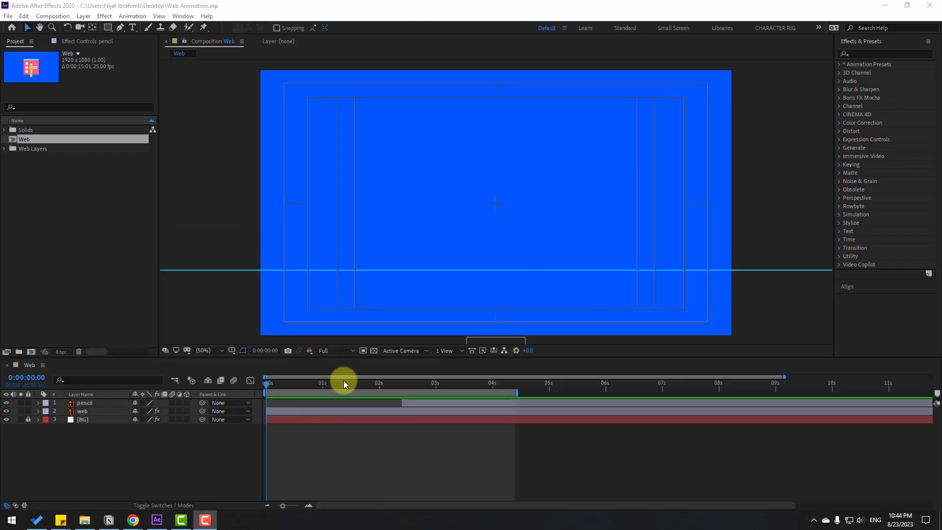
- Scrub the animation to 4:09 and draw a short vertical line with the Pen tool in the empty blue area beside the page
click(387, 383)
drag(398, 388, 508, 389)
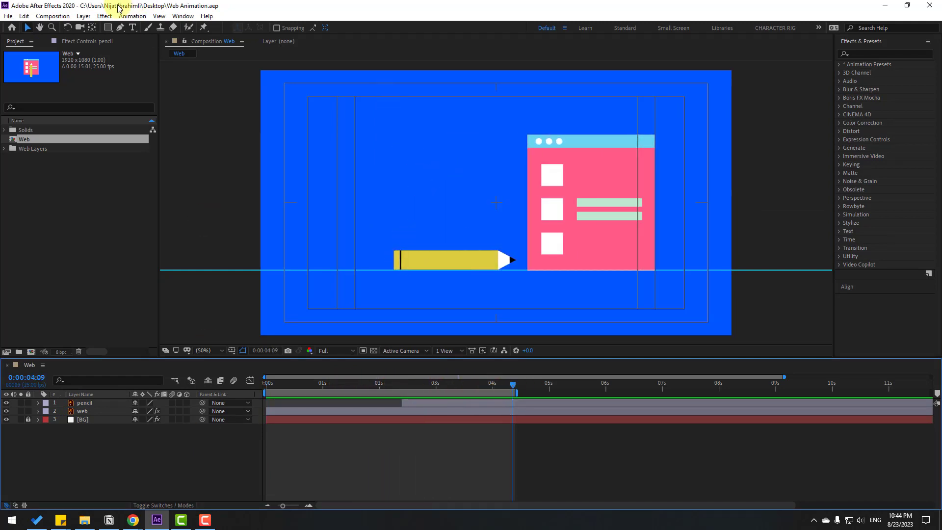
click(119, 27)
key(period)
key(period)
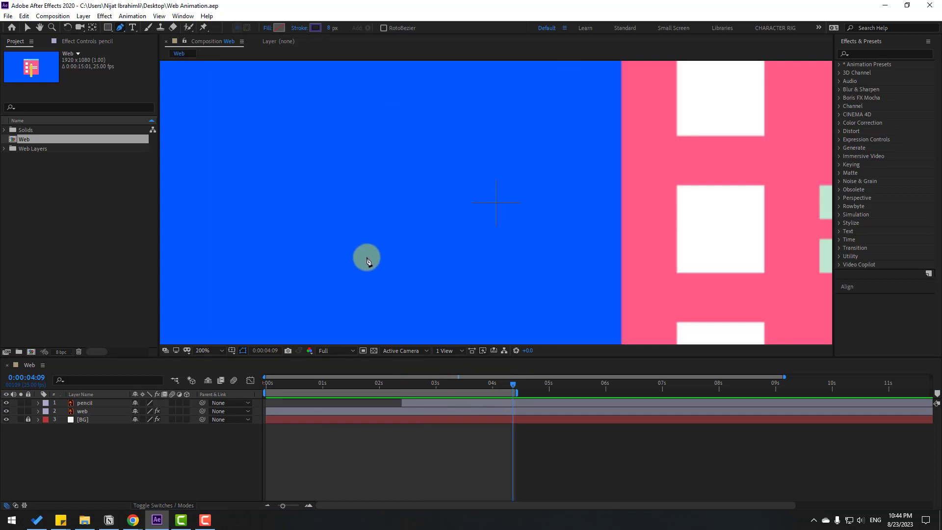
click(365, 169)
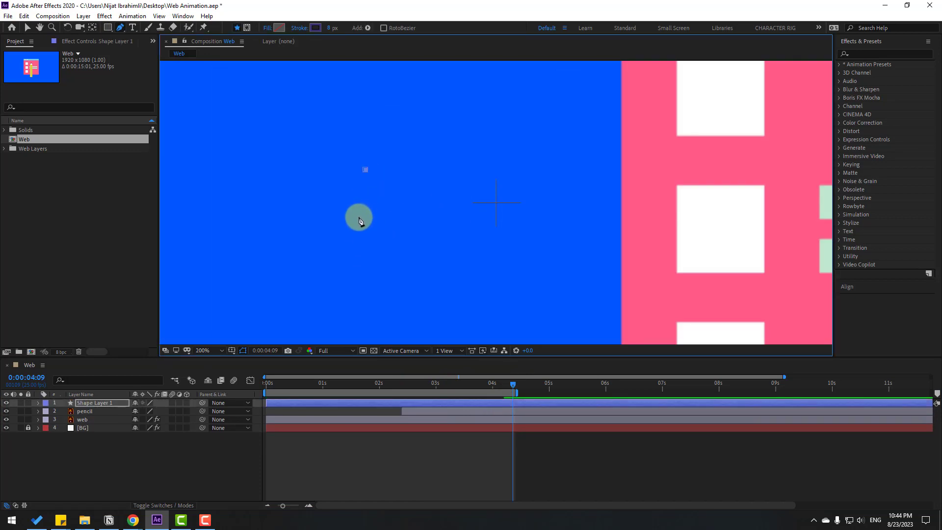
click(366, 234)
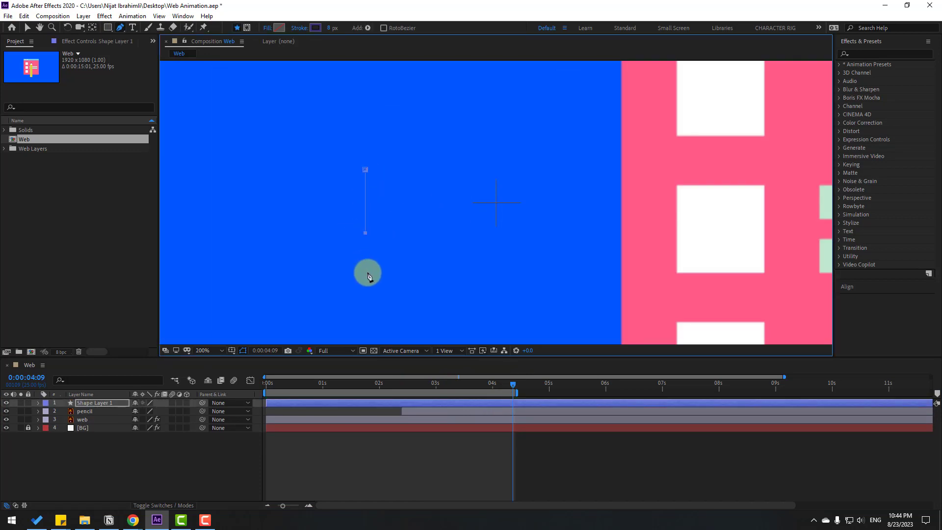
click(27, 28)
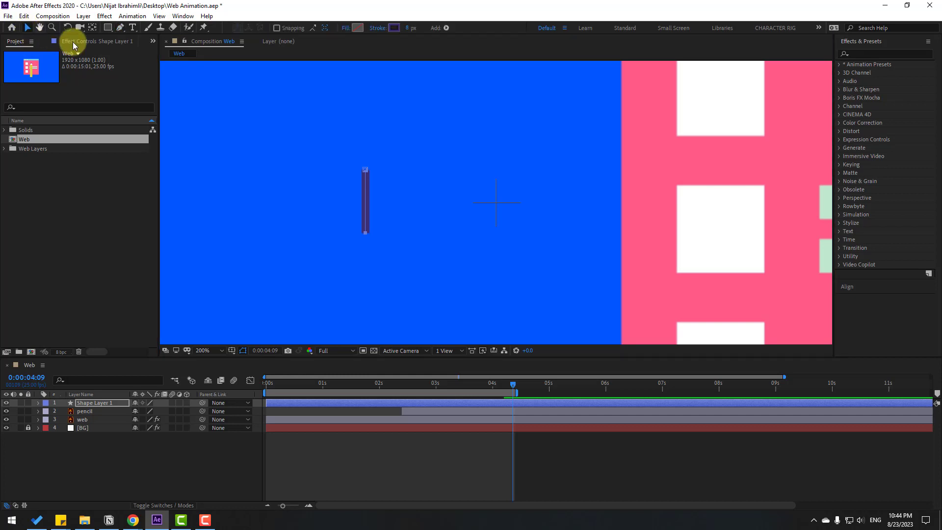
- Set the vertical line's stroke color to white (FFFFFF)
click(393, 27)
drag(395, 441, 336, 354)
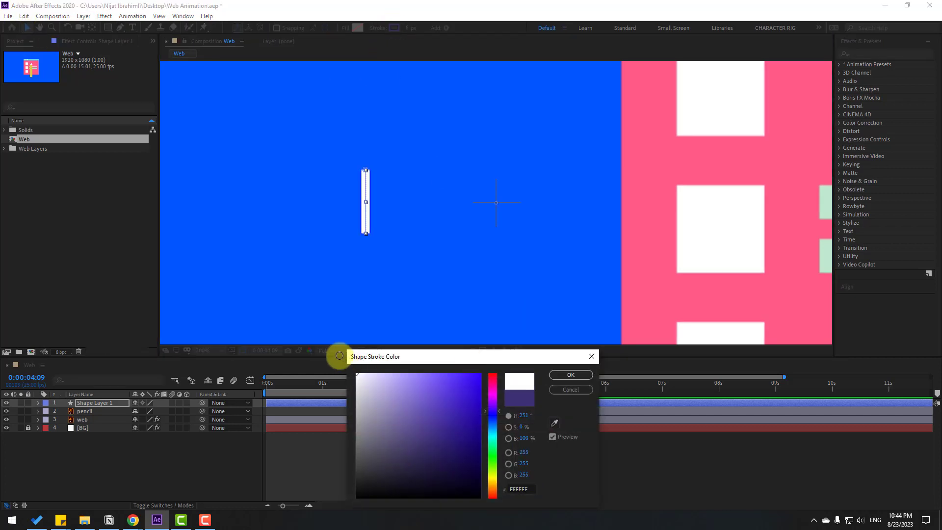
click(570, 374)
- Find the line's stroke properties by filtering the layers for "stroke", set Line Cap to Round Cap, and collapse the layer
click(104, 406)
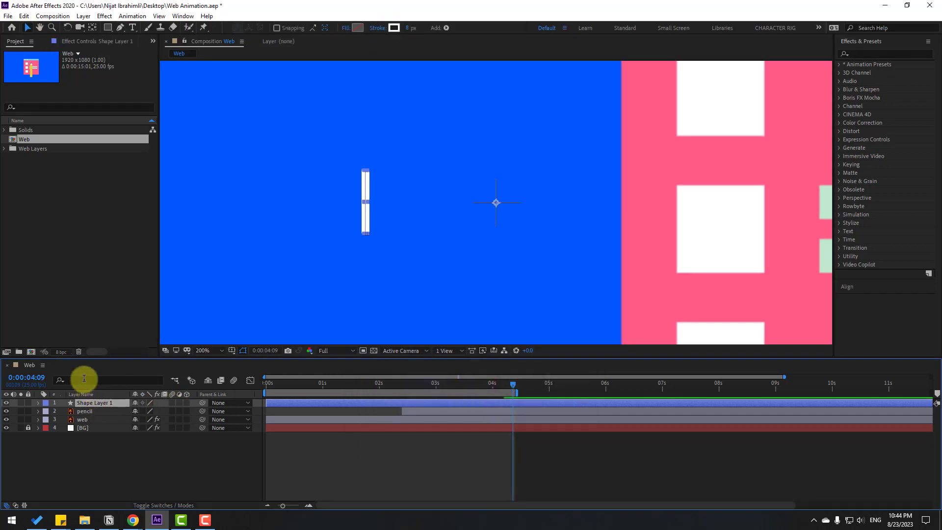
click(88, 378)
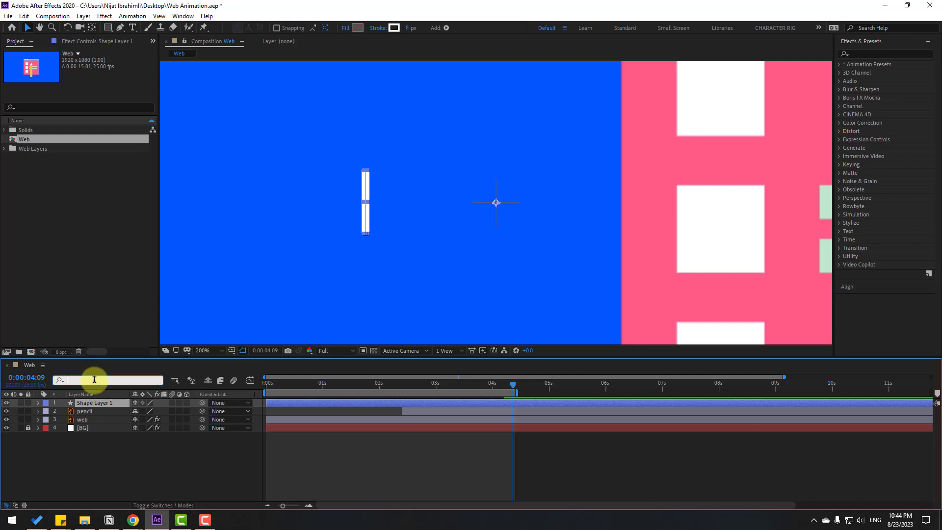
text(stroke)
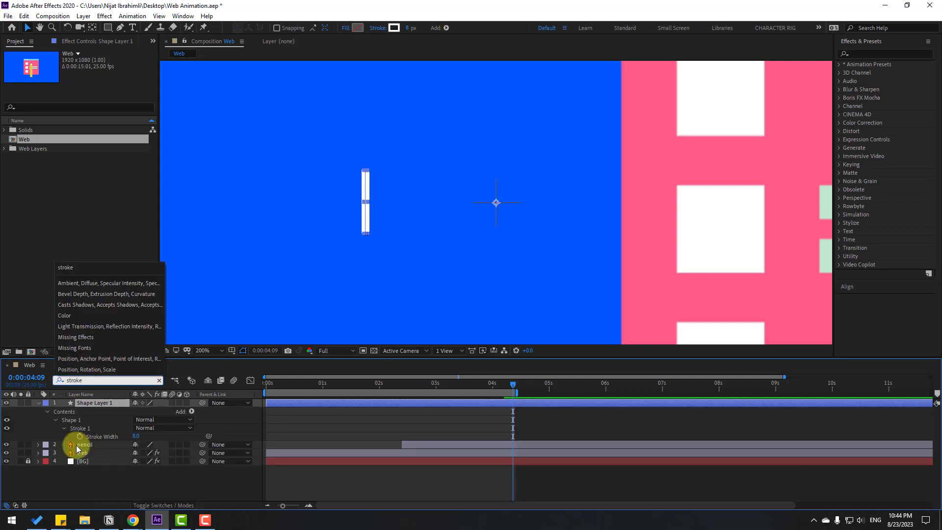
click(65, 430)
click(64, 429)
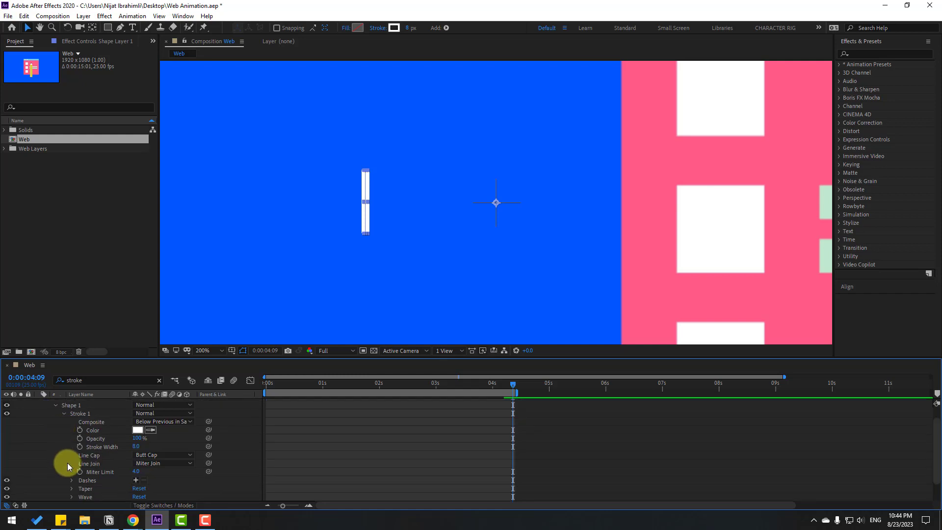
click(152, 454)
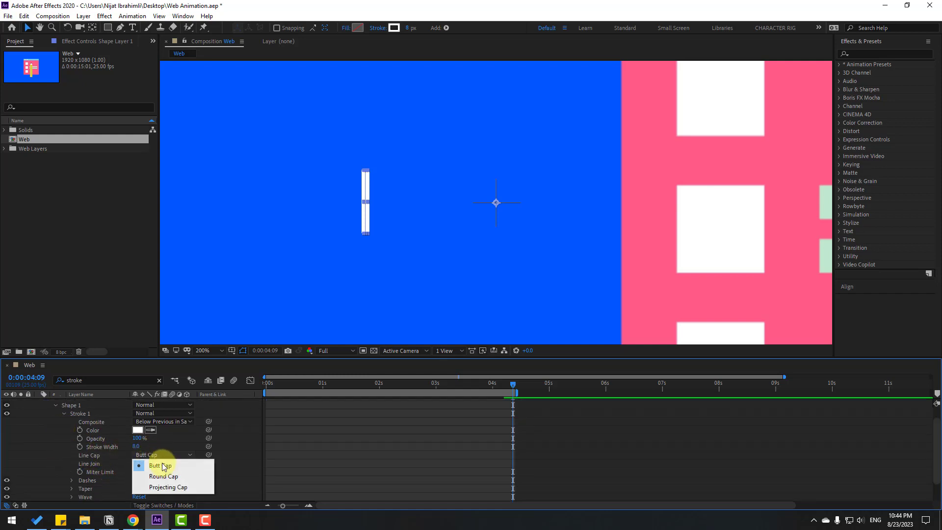
click(157, 474)
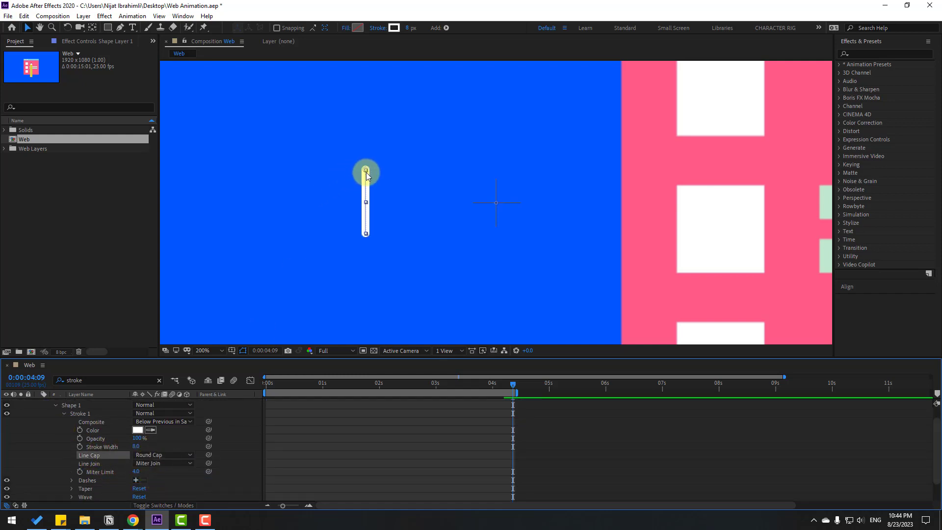
scroll(57, 468, up, 1)
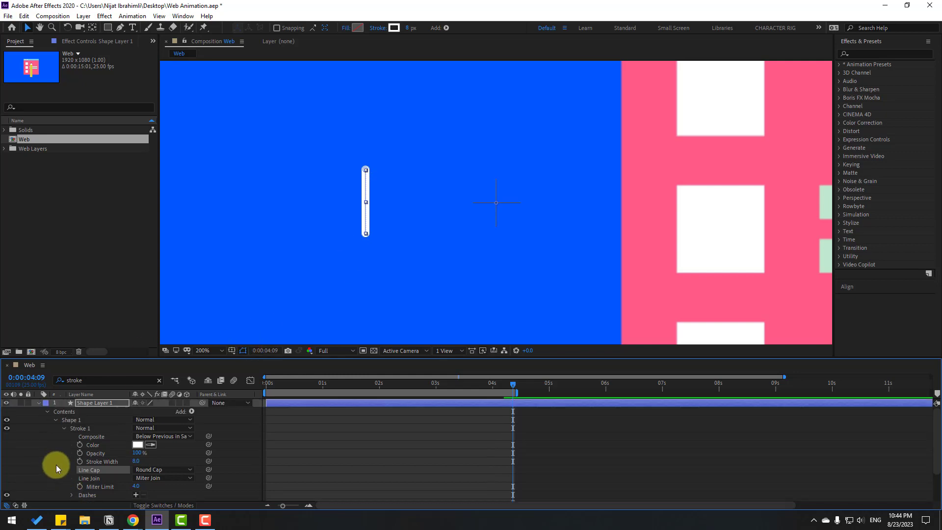
click(39, 402)
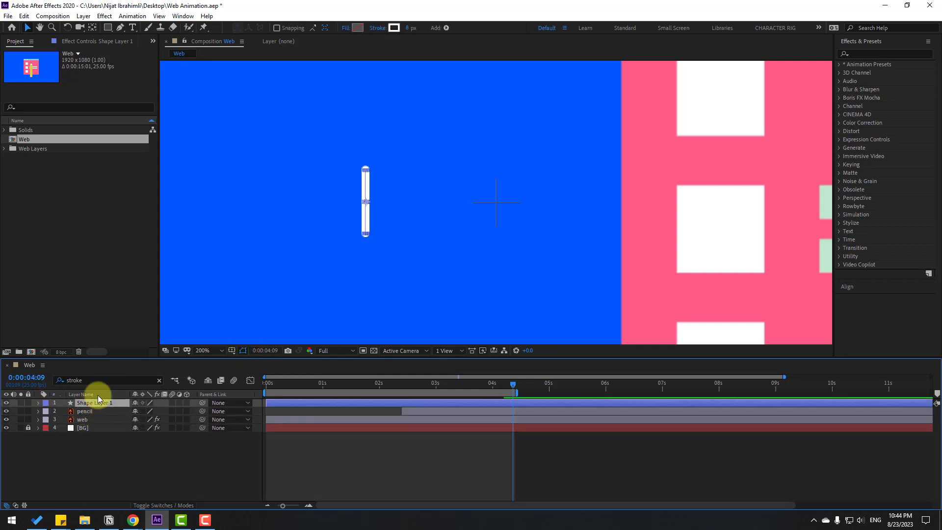
- Shorten the vertical line by raising its lower point, and set its stroke width to 12 px
click(120, 27)
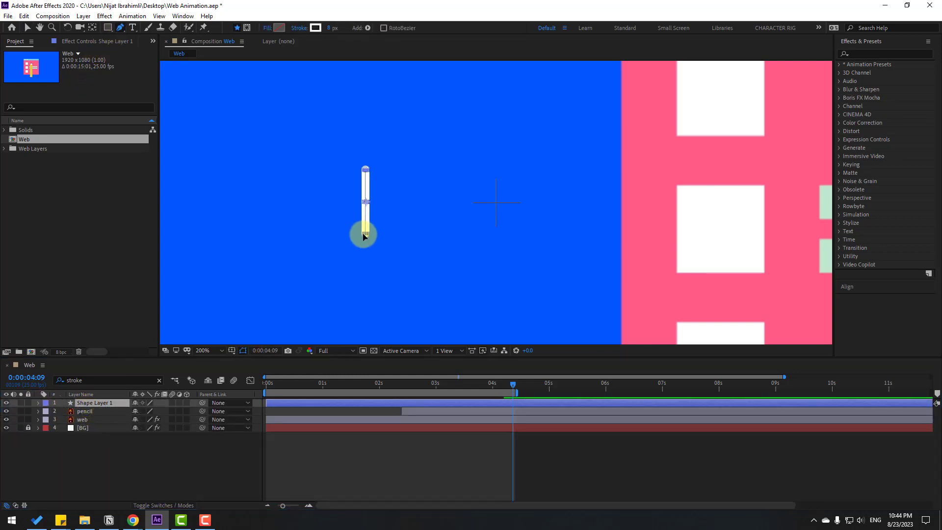
drag(366, 234, 364, 234)
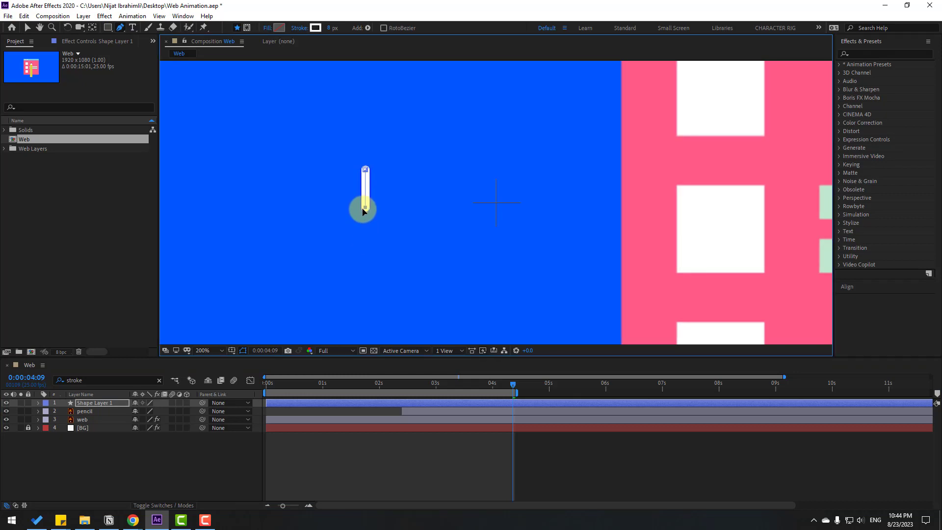
click(27, 27)
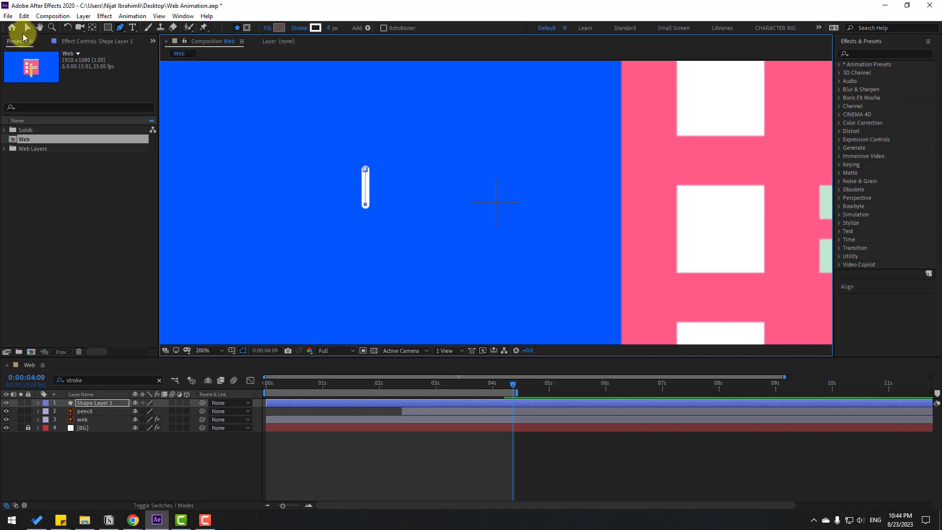
drag(407, 28, 410, 29)
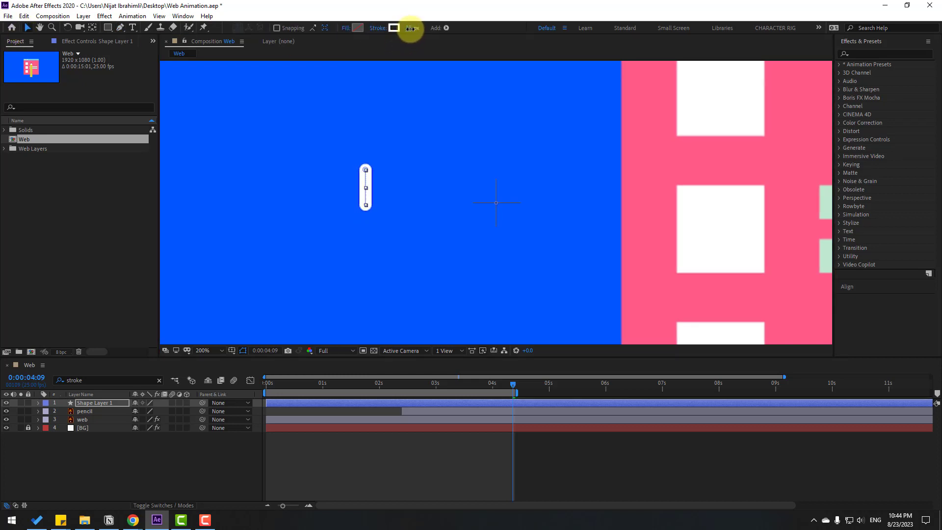
- Shift the Shape Layer 1 layer in time so that it starts at 4:09
click(105, 450)
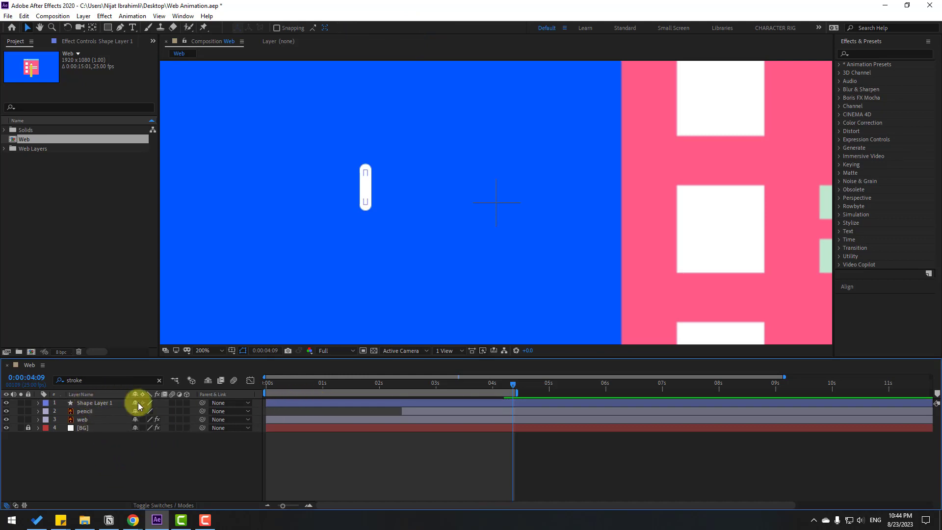
click(95, 403)
drag(294, 403, 529, 401)
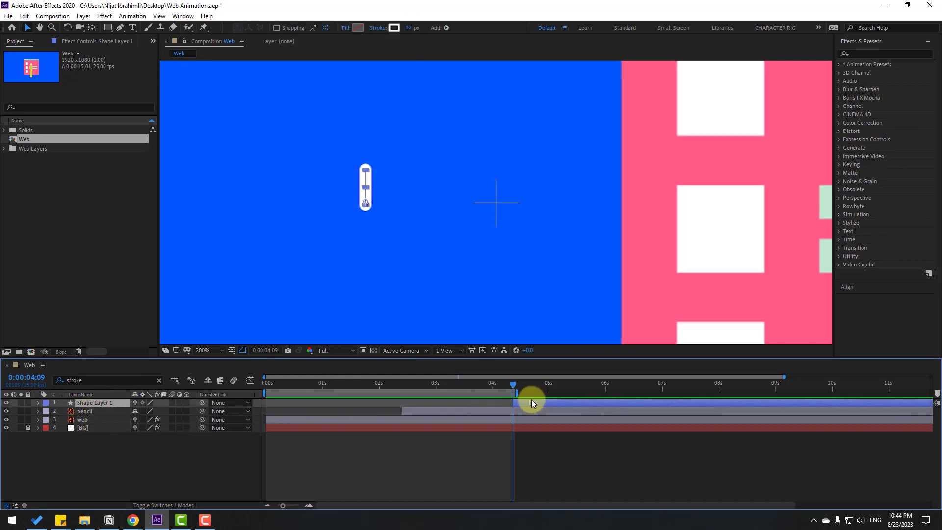
- Add Trim Paths to Shape Layer 1, set its End to 0%, and keyframe End at 4:09
click(447, 28)
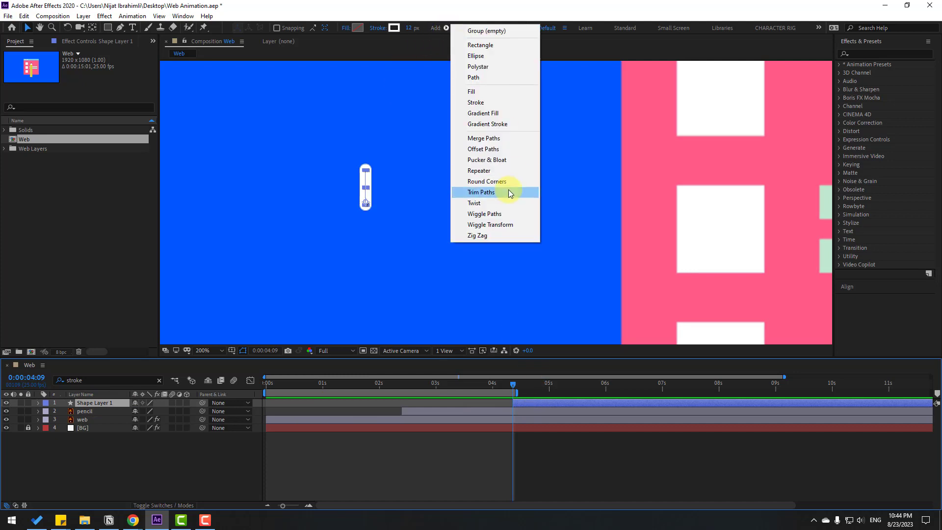
click(483, 192)
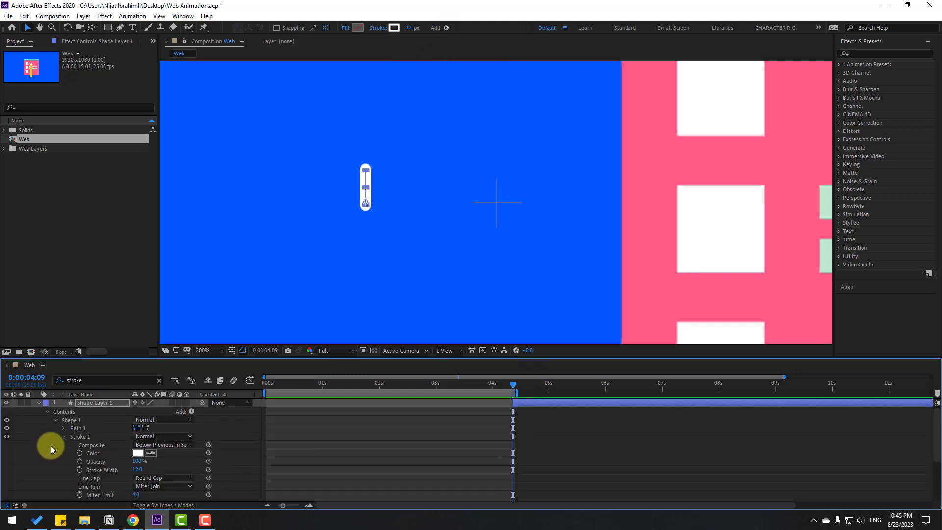
click(55, 420)
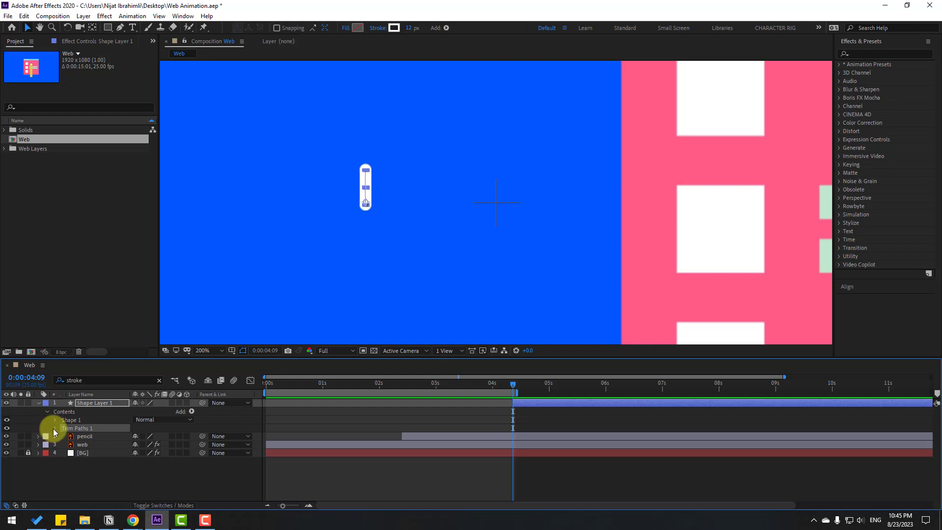
click(54, 429)
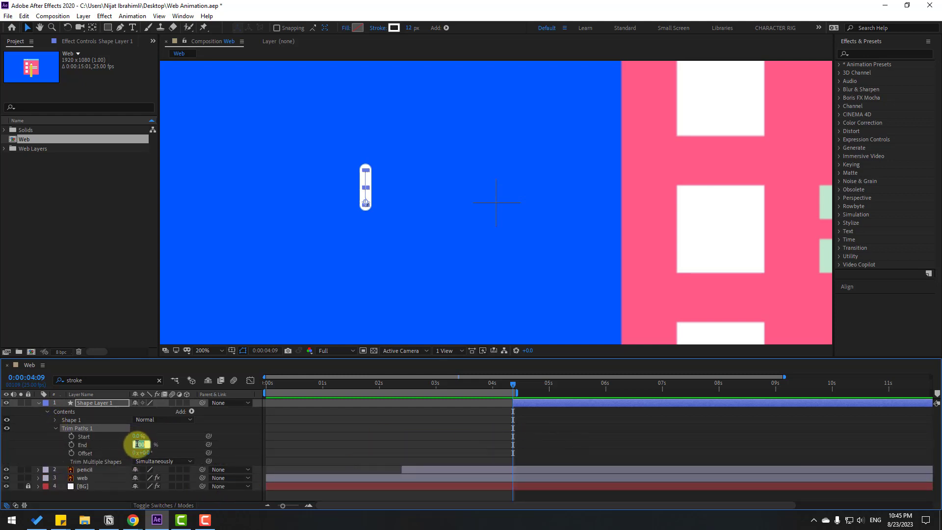
text(0)
key(Return)
click(71, 444)
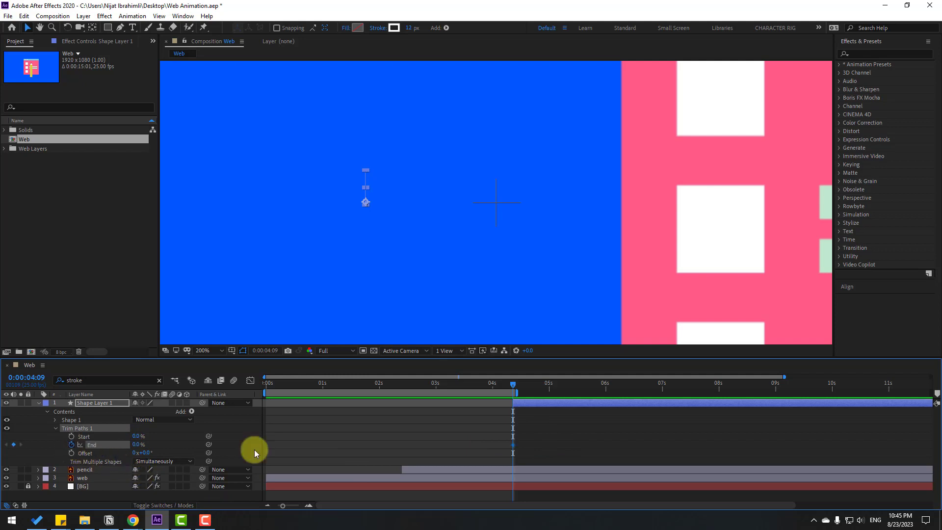
- Keyframe the trim path's End at 100% at 5:11 and move the work area to begin just before Shape Layer 1
drag(522, 389, 574, 384)
drag(135, 447, 216, 444)
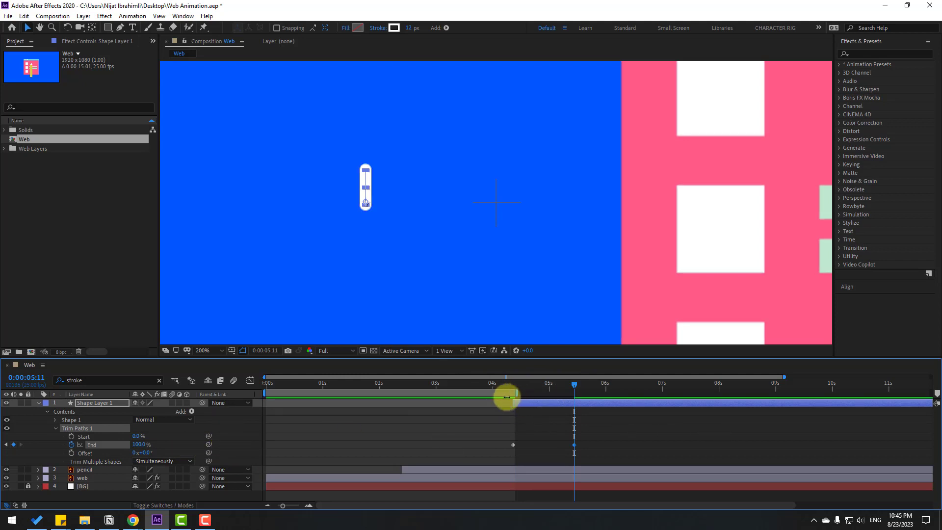
drag(290, 392, 535, 395)
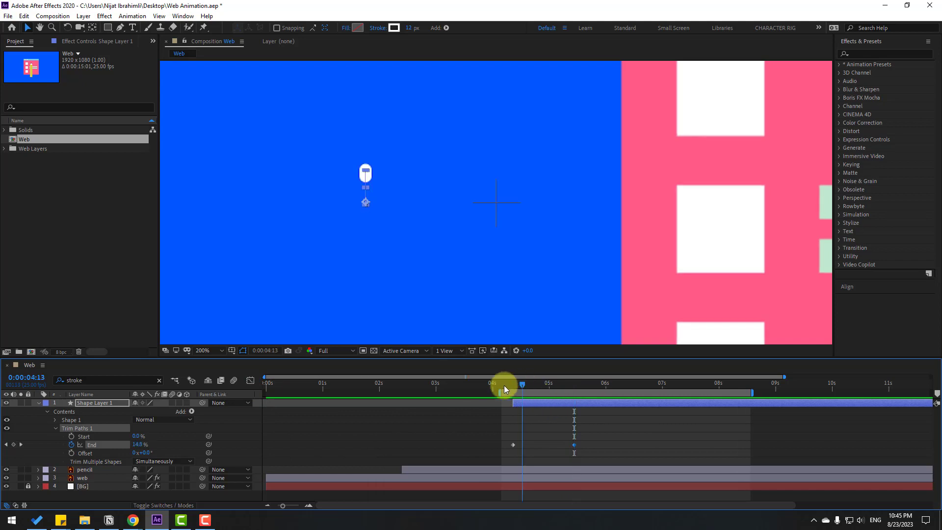
- Apply Easy Ease to both End keyframes and move the second one earlier to about 5:00
drag(596, 442, 510, 444)
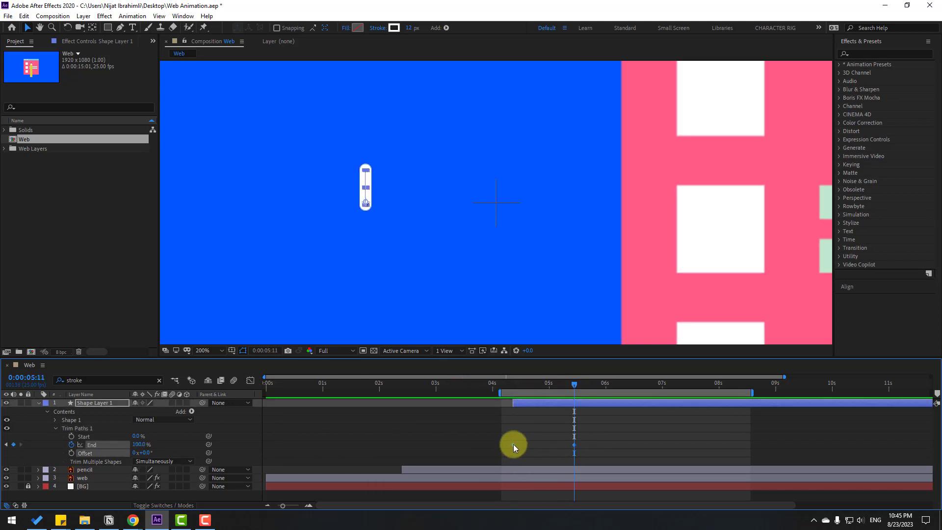
right_click(511, 444)
mouse_move(524, 439)
click(655, 372)
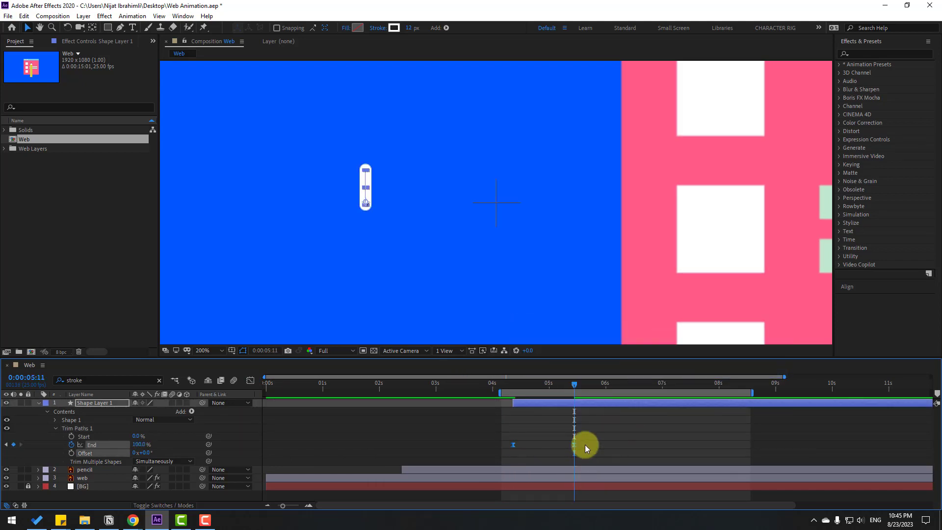
drag(574, 444, 548, 444)
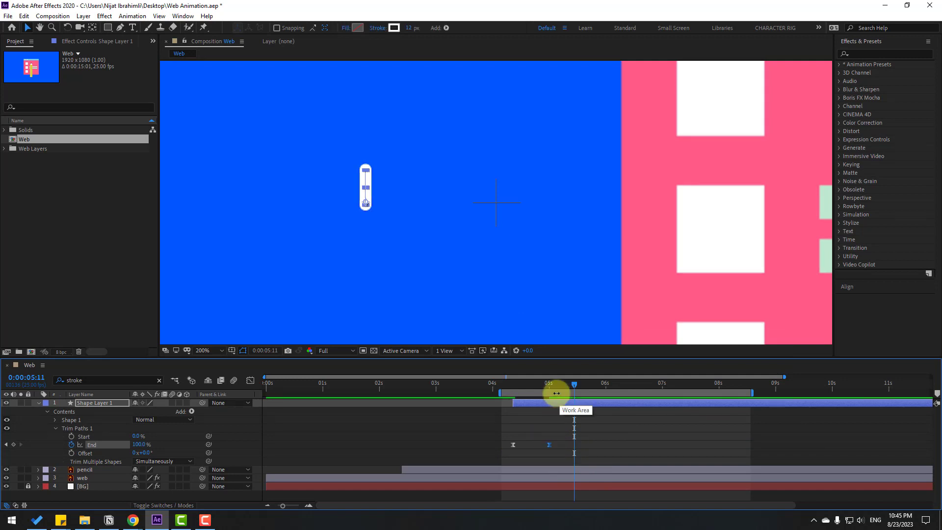
- Keyframe the trim path's Start from 0% at about 4:17 to 100% at 5:07
mouse_move(553, 388)
mouse_down()
mouse_move(515, 390)
mouse_move(562, 390)
mouse_up()
click(72, 436)
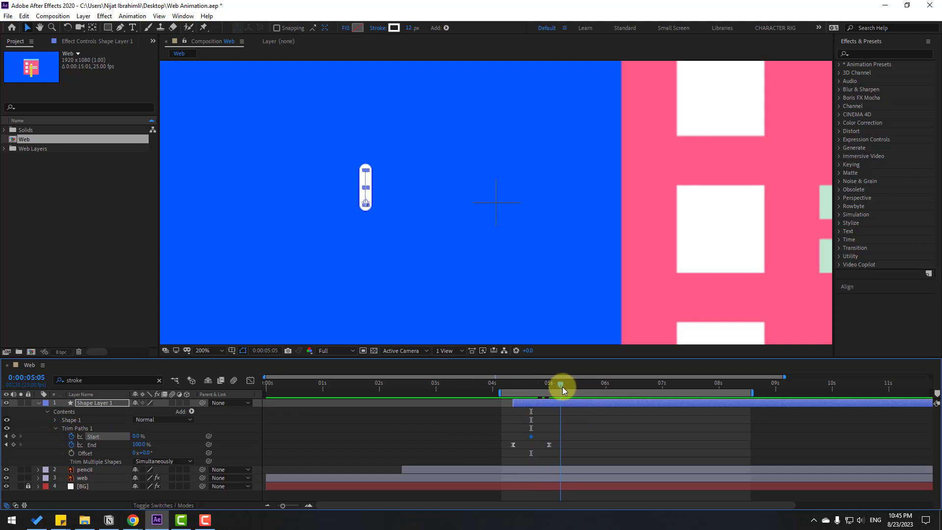
click(139, 436)
text(100)
key(Return)
- Apply Easy Ease to both Start keyframes and preview the line animation
drag(587, 428, 526, 440)
right_click(530, 440)
mouse_move(569, 427)
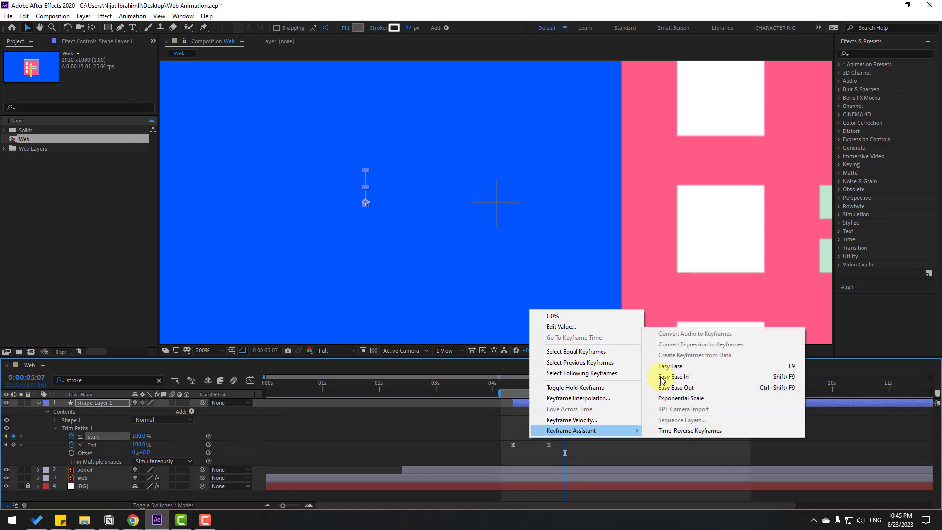
click(637, 397)
key(space)
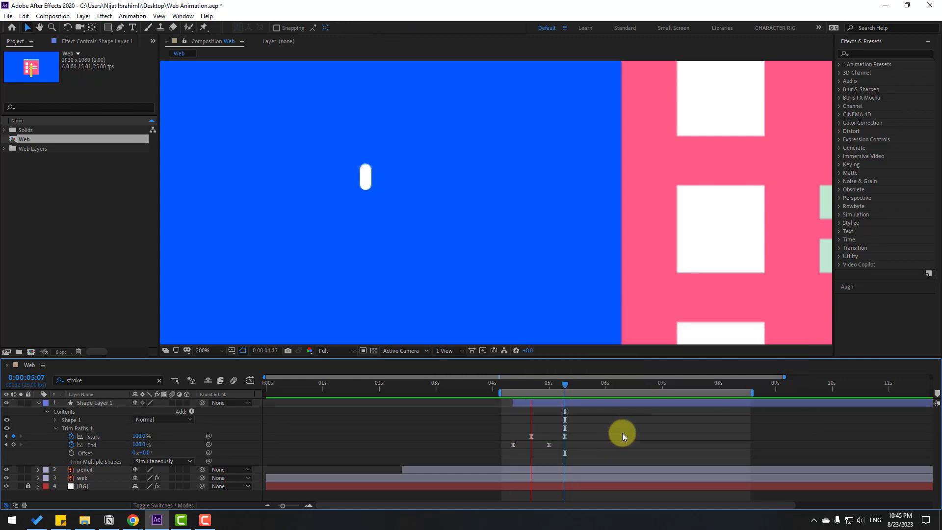
key(space)
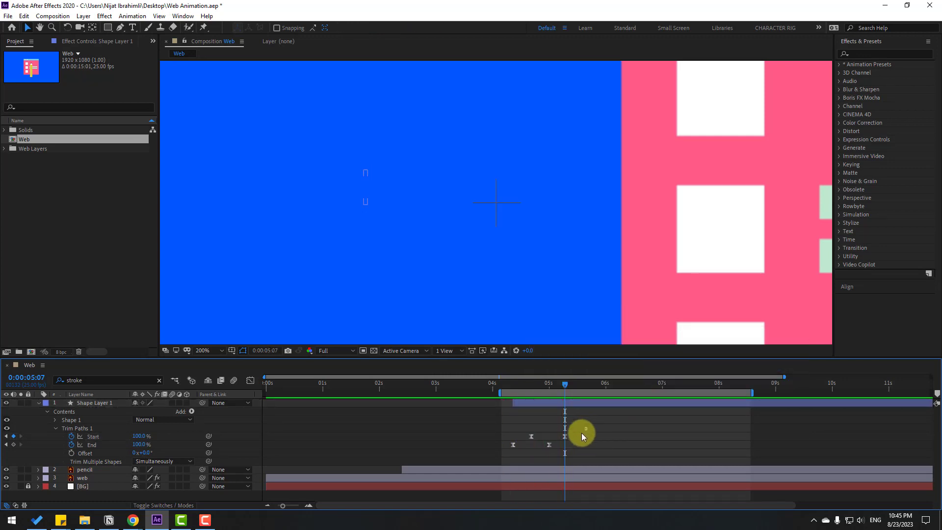
- Tighten the trim keyframes so End finishes at about 4:16 and Start runs from about 4:13 to 4:21, previewing the timing
drag(586, 428, 527, 440)
click(593, 444)
key(space)
key(space)
key(space)
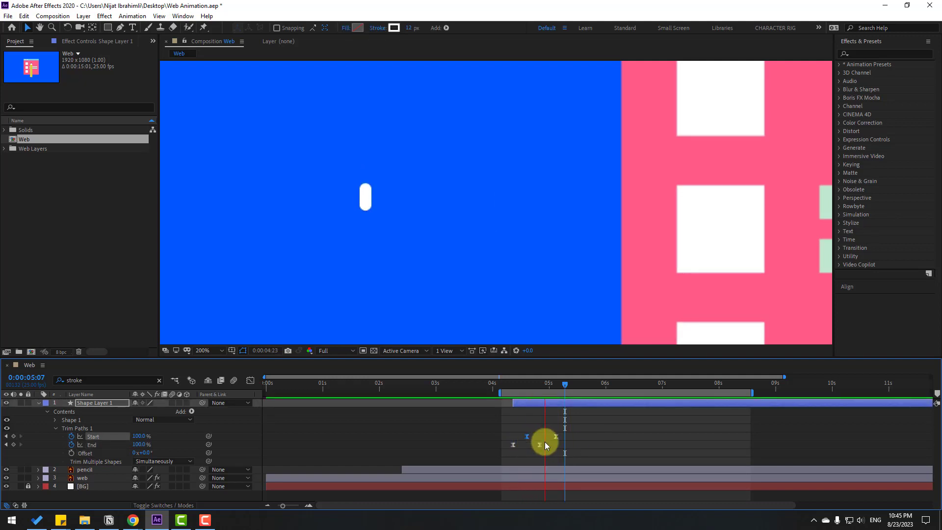
drag(586, 433, 533, 445)
click(522, 436)
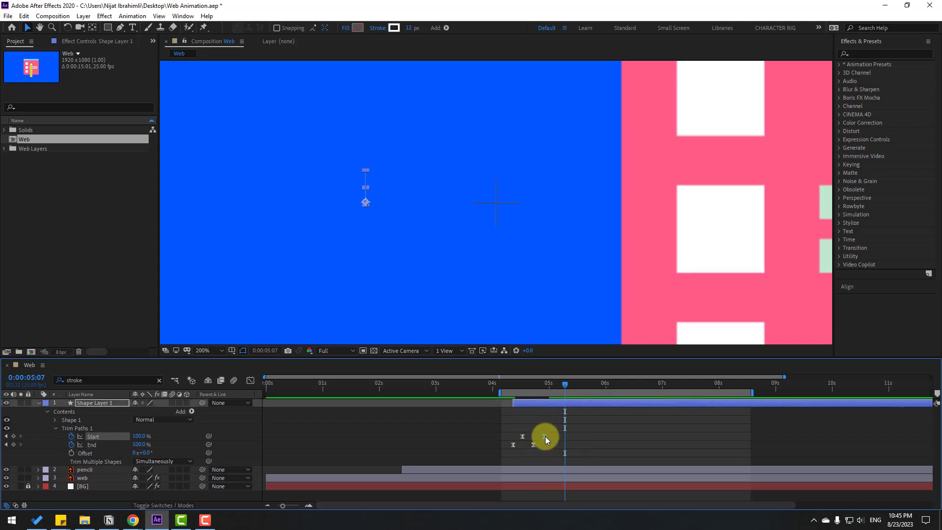
key(space)
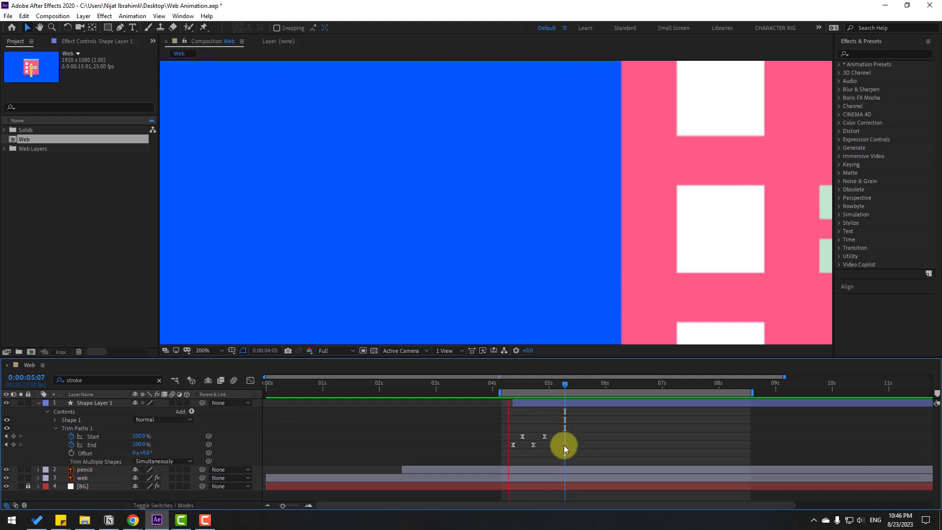
drag(543, 447, 534, 449)
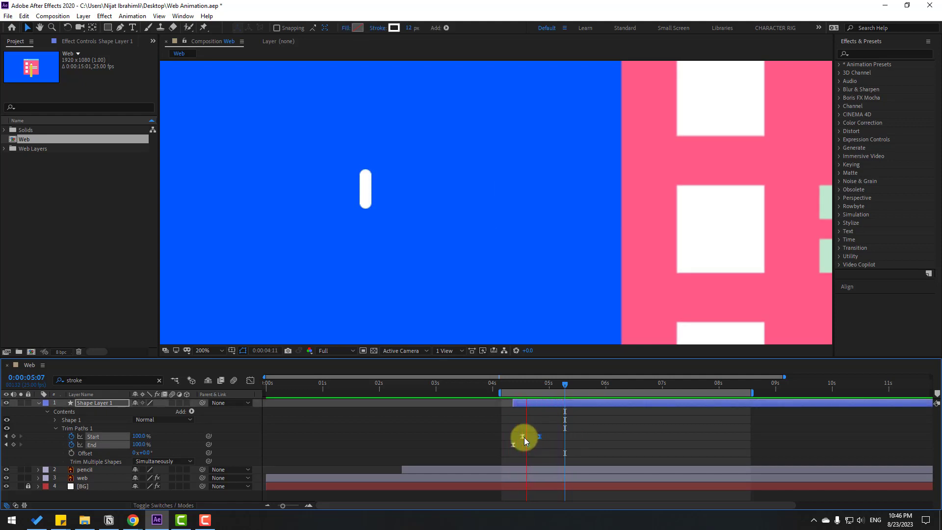
click(559, 429)
- Split Shape Layer 1 at 4:21, delete the part after the split, and collapse the remaining layer
drag(515, 385, 534, 386)
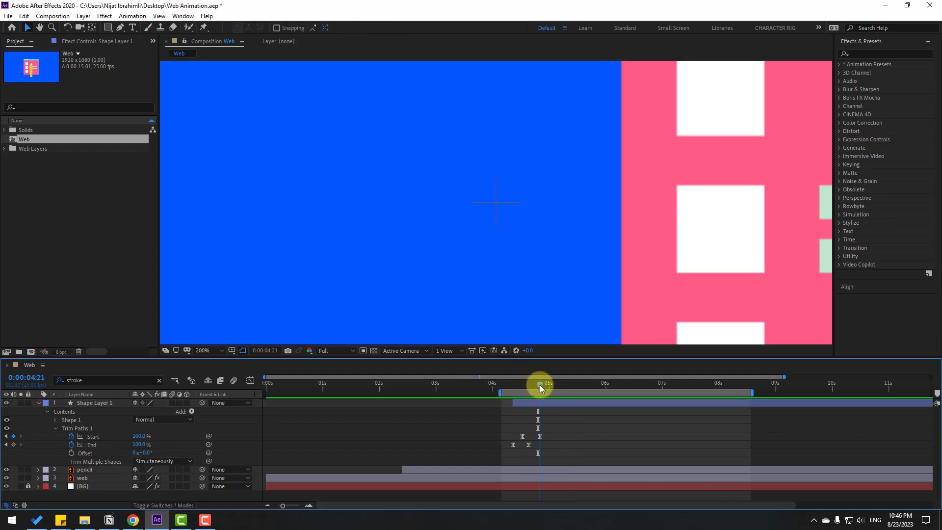
click(94, 406)
click(23, 15)
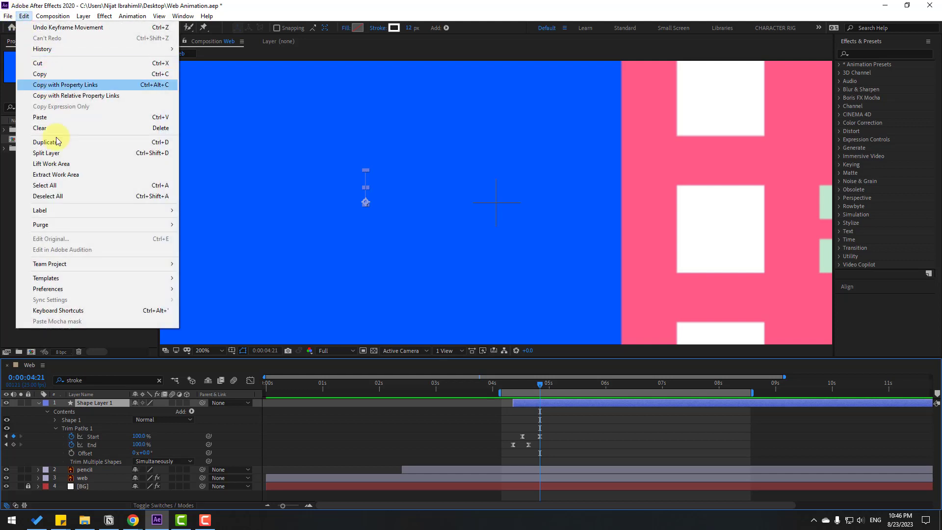
click(144, 155)
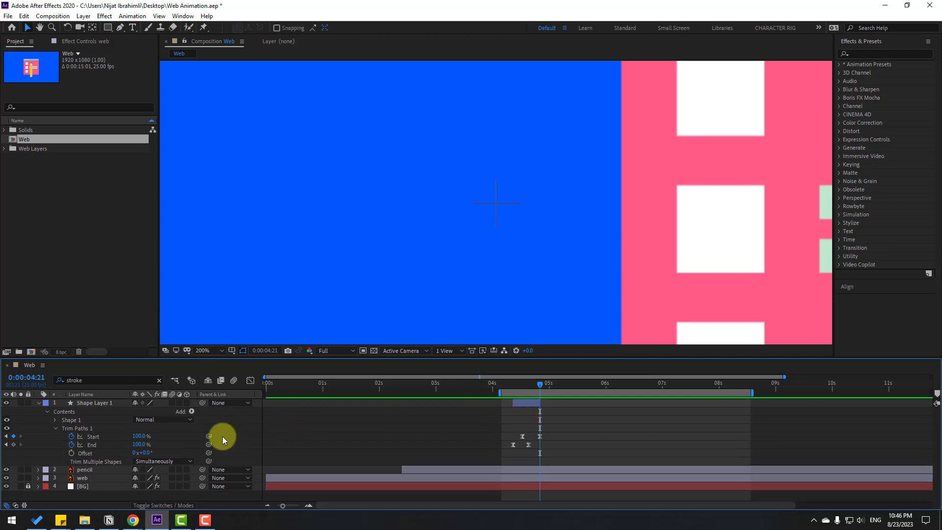
click(38, 407)
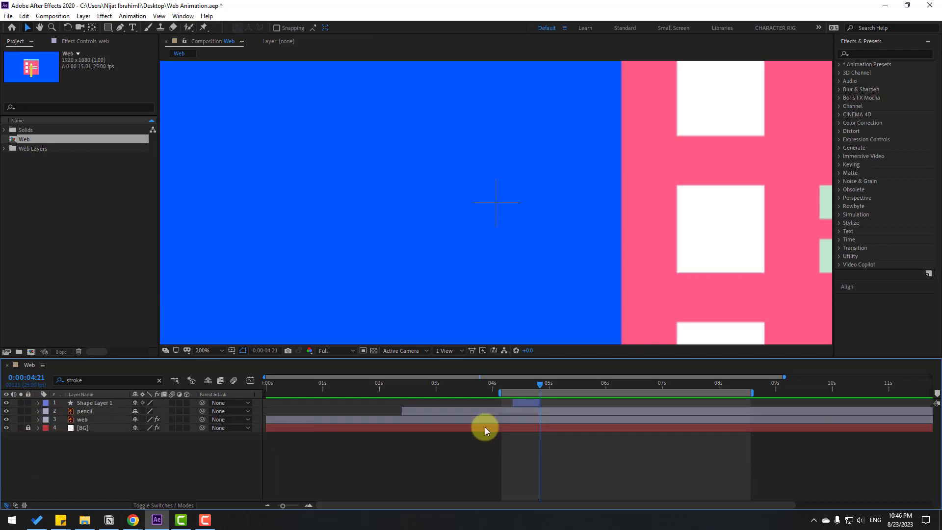
- Set Shape Layer 1's Rotation to -156° and place the line just above the pencil's tip
click(80, 404)
click(509, 383)
drag(510, 384, 522, 385)
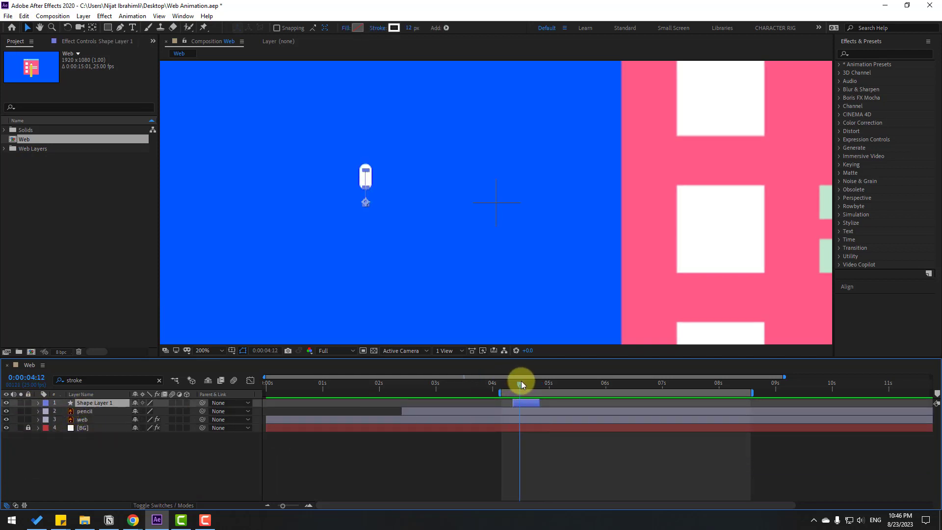
key(r)
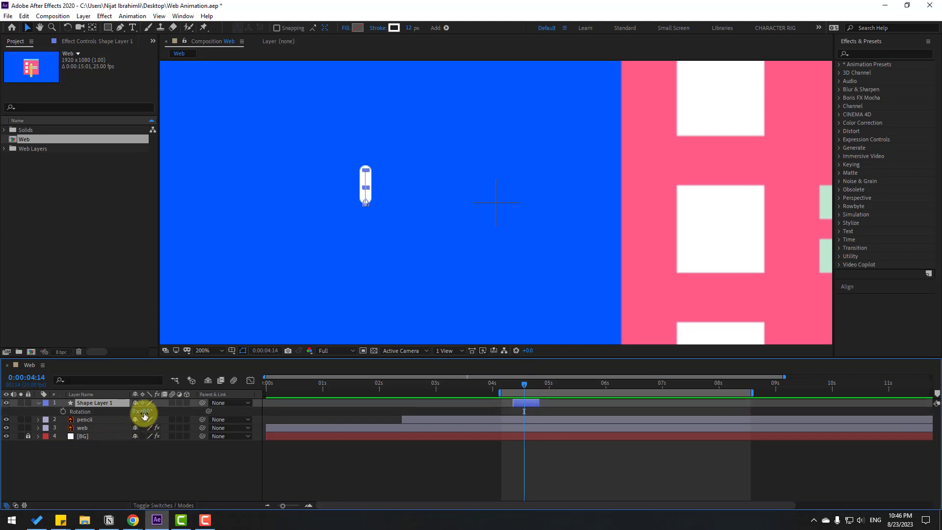
drag(142, 411, 67, 426)
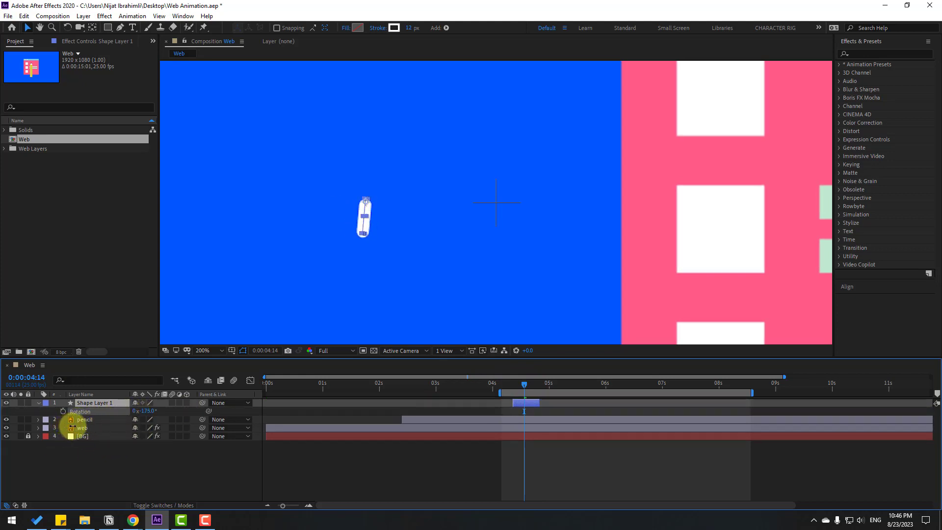
drag(487, 384, 526, 384)
scroll(506, 322, down, 1)
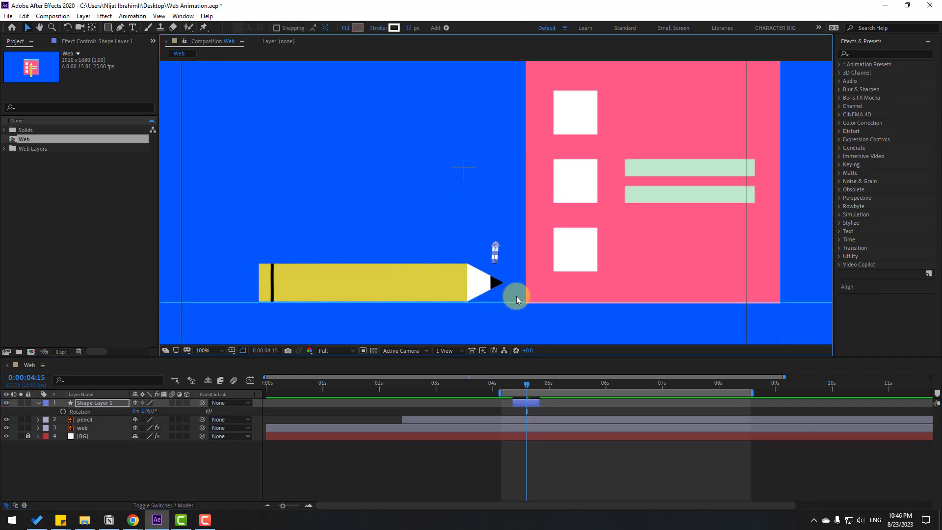
scroll(513, 297, up, 1)
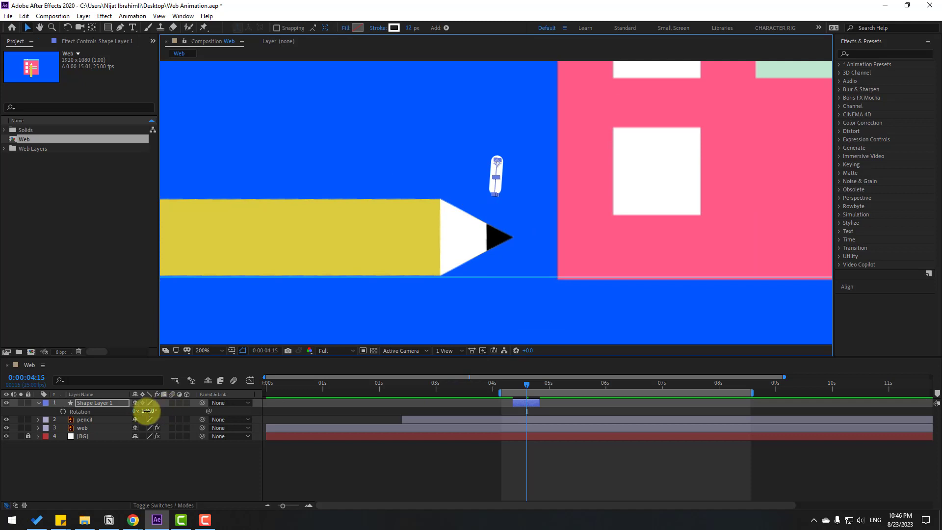
drag(148, 411, 156, 411)
mouse_move(496, 160)
mouse_down()
mouse_move(536, 180)
mouse_move(525, 171)
mouse_up()
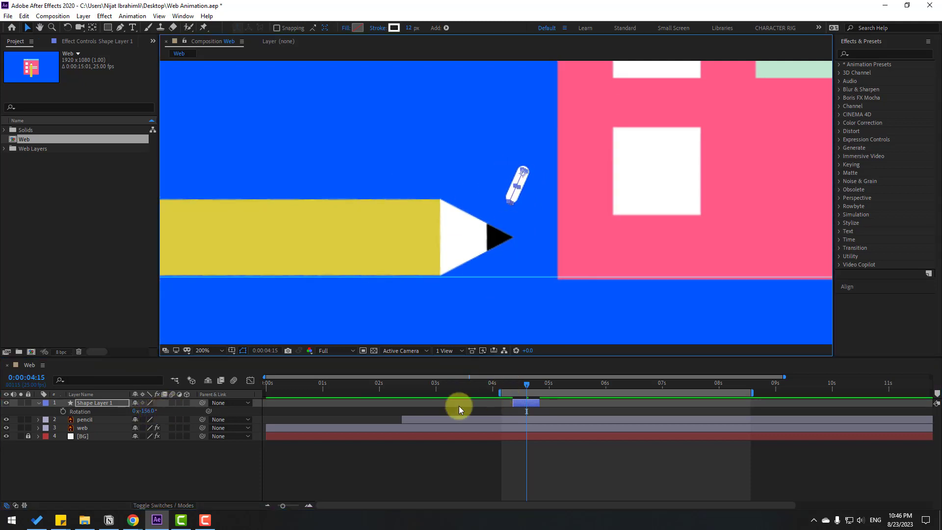
- Duplicate Shape Layer 1, start the copy about two frames later, rotate it to -178°, and place it left of the first line
key(ctrl+d)
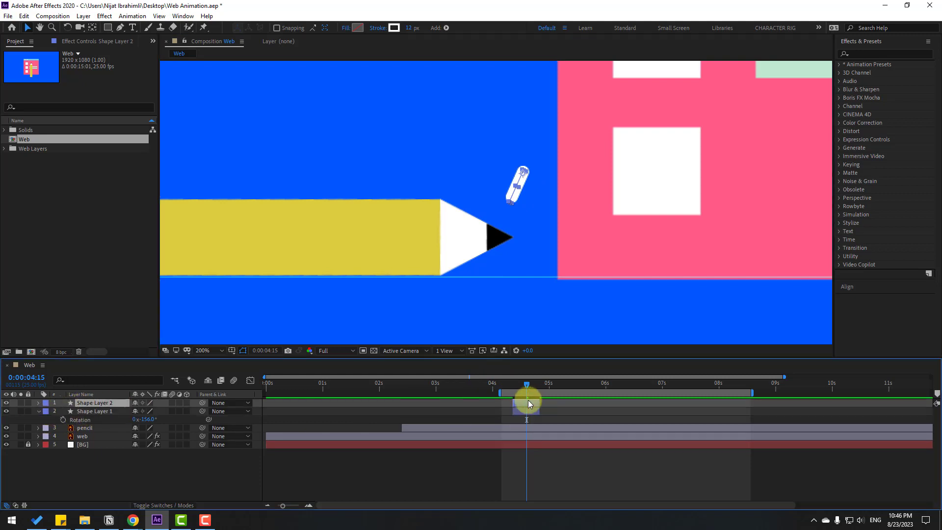
drag(522, 402, 525, 402)
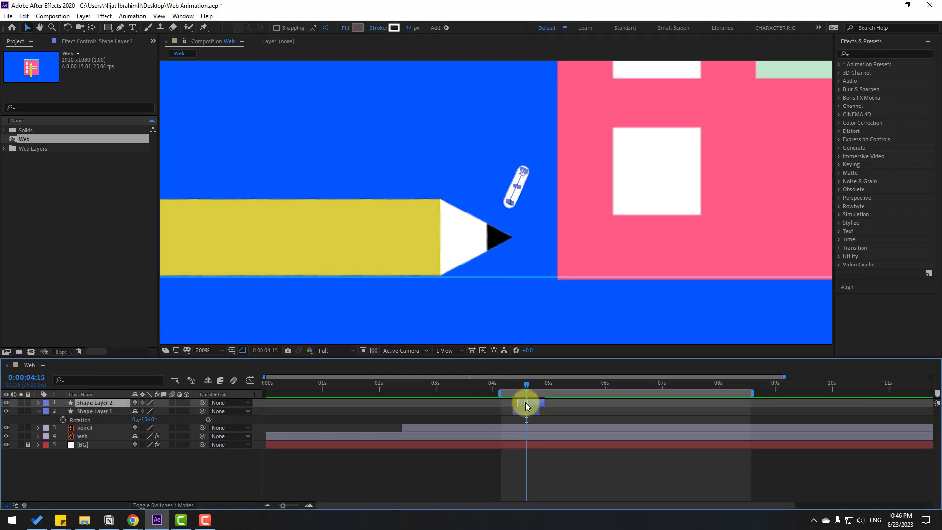
drag(522, 173, 484, 156)
key(r)
drag(140, 411, 139, 412)
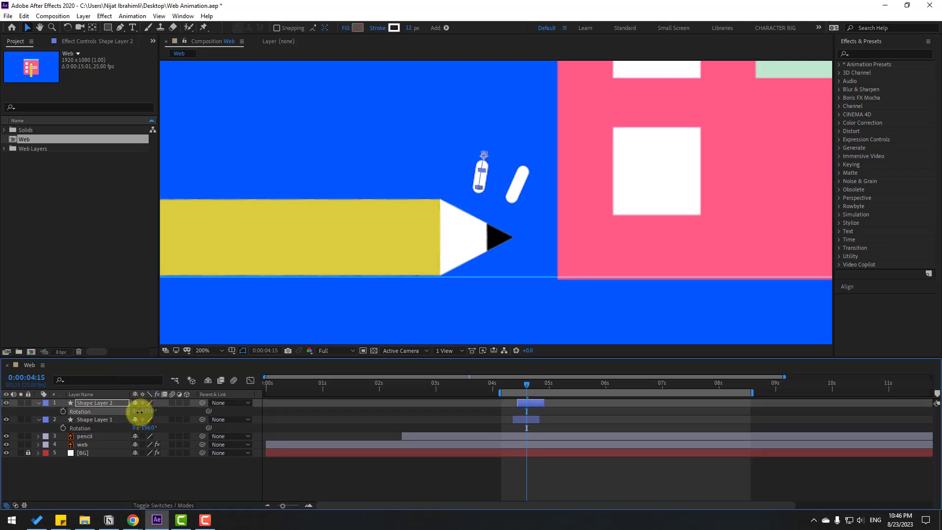
drag(483, 152, 475, 156)
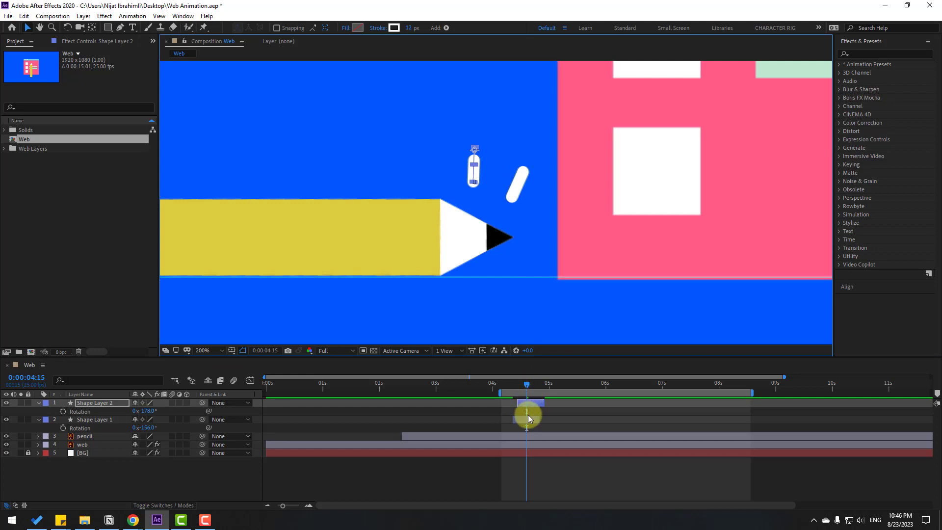
- Duplicate Shape Layer 2, start the copy at about 4:14, rotate it to -203°, and place it left of the second line
key(ctrl+d)
drag(527, 404, 532, 404)
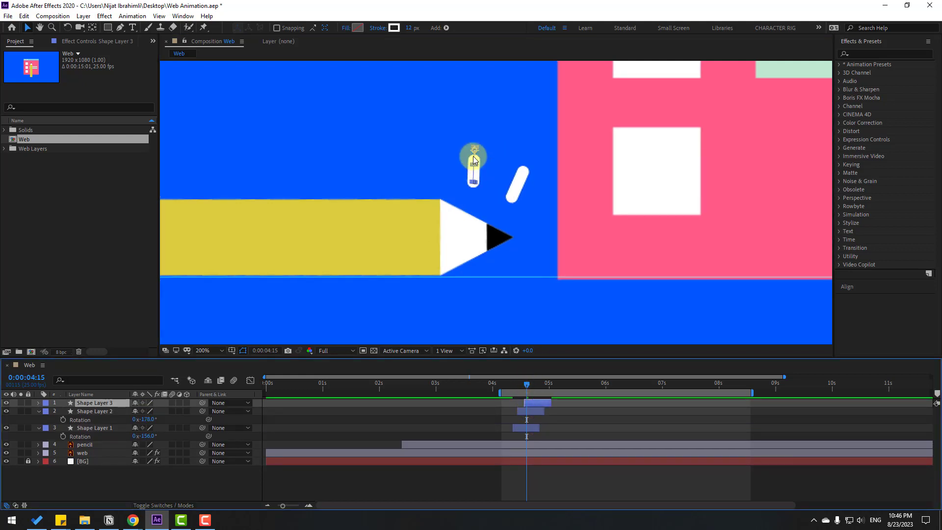
drag(473, 151, 427, 147)
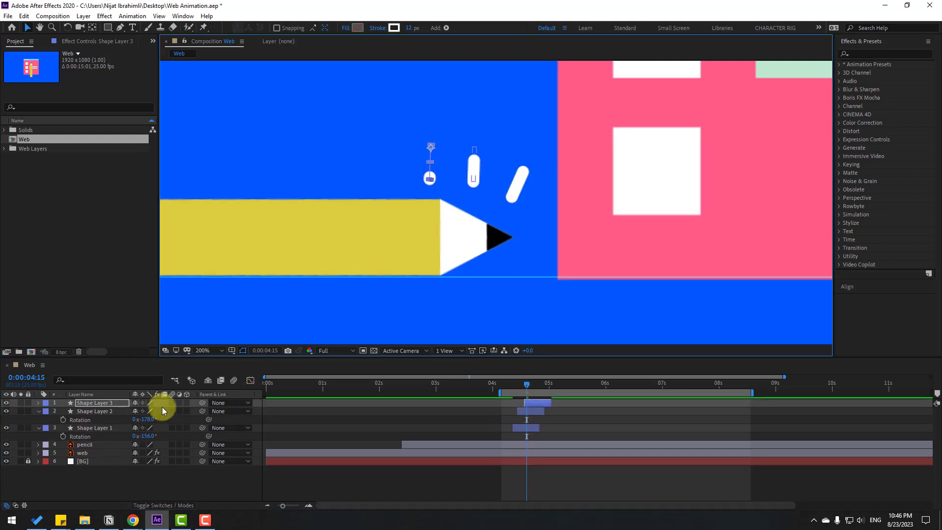
key(r)
drag(142, 411, 136, 411)
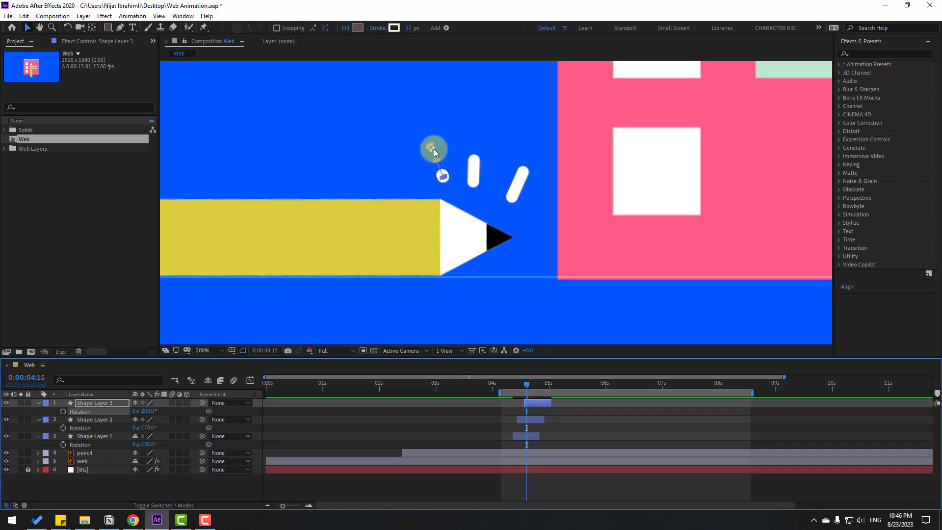
mouse_move(507, 380)
mouse_down()
mouse_move(545, 381)
mouse_move(489, 386)
mouse_move(540, 384)
mouse_move(525, 387)
mouse_up()
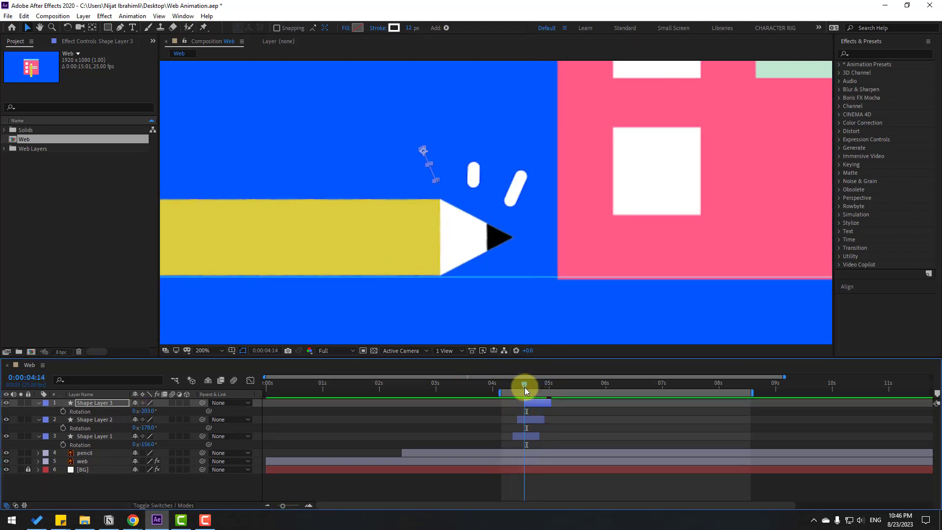
- Collapse the displayed properties of all three shape layers
click(38, 403)
click(37, 411)
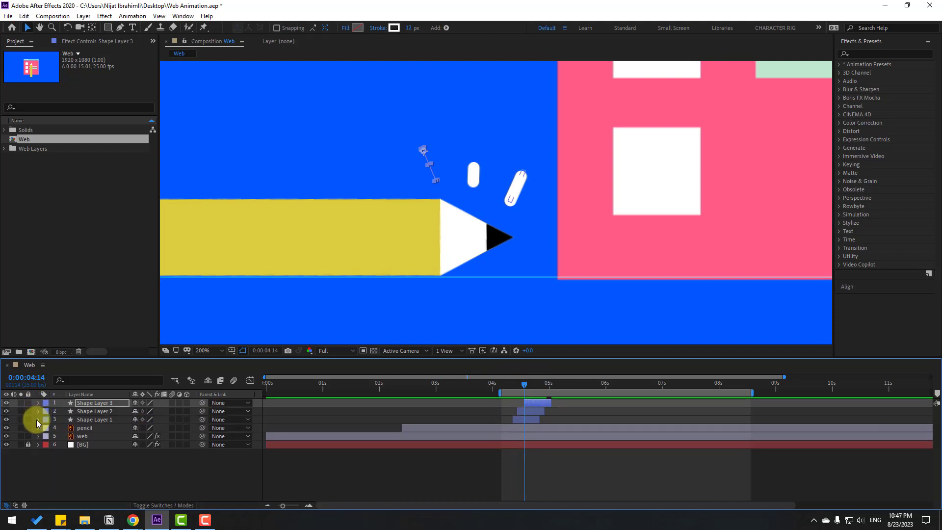
click(36, 420)
- Select the three accent-line layers, shift them about 12 frames earlier, extend the work area's start earlier, and preview the animation
click(104, 419)
shift+click(96, 411)
shift+click(96, 402)
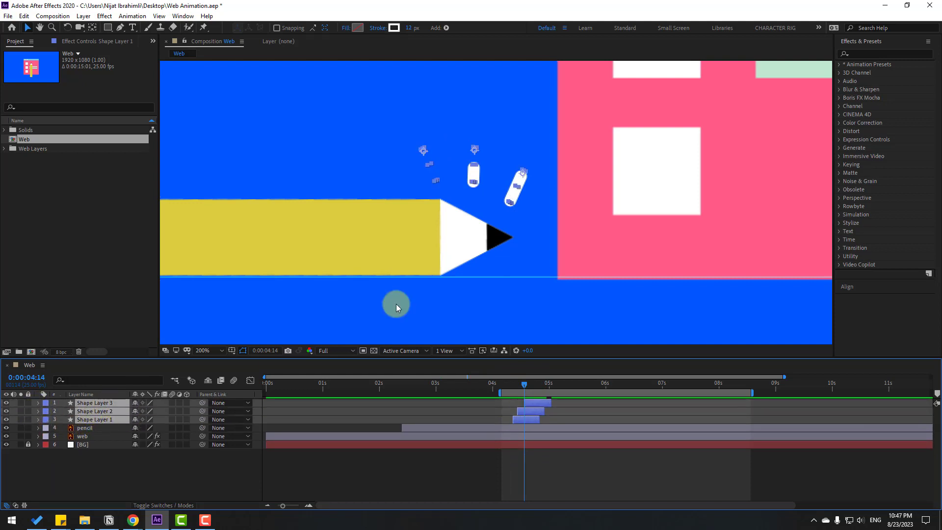
scroll(466, 336, down, 2)
mouse_move(472, 383)
mouse_down()
mouse_move(504, 383)
mouse_move(485, 382)
mouse_move(518, 404)
mouse_move(505, 404)
mouse_move(490, 380)
mouse_move(504, 383)
mouse_move(466, 392)
mouse_up()
scroll(636, 239, down, 1)
key(space)
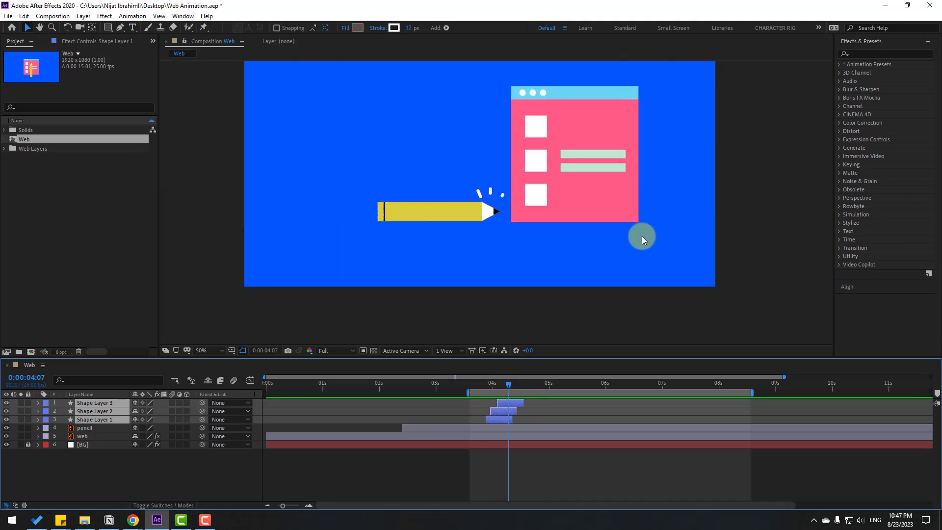
- Shift the three accent-line layers about two more frames earlier and play back the whole composition
click(500, 403)
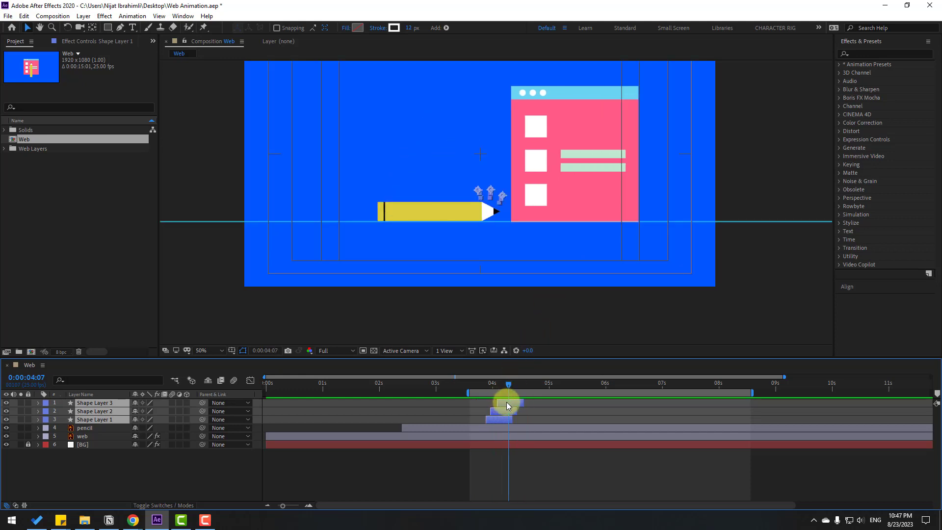
key(space)
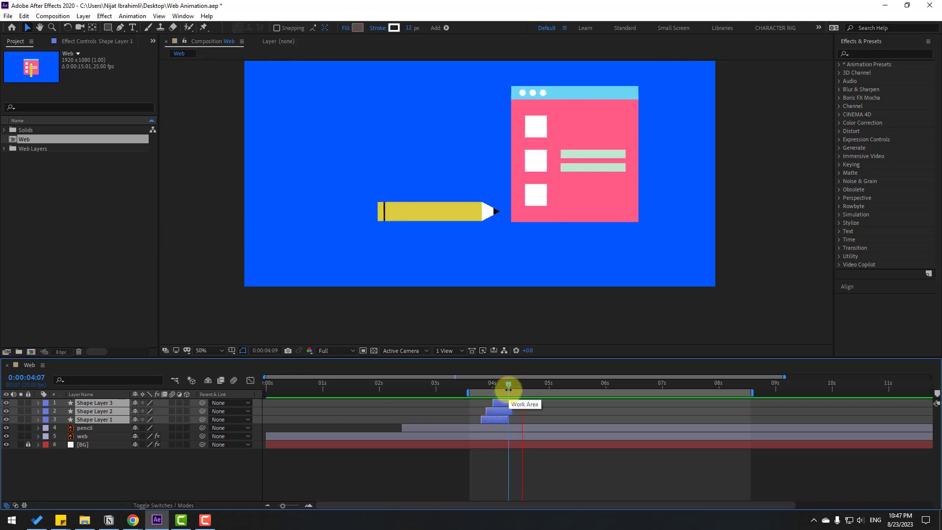
scroll(502, 285, down, 2)
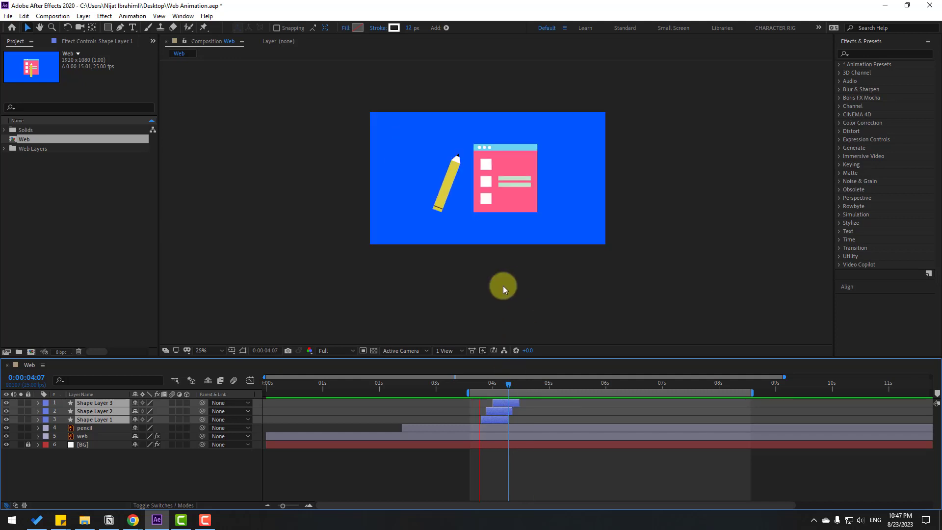